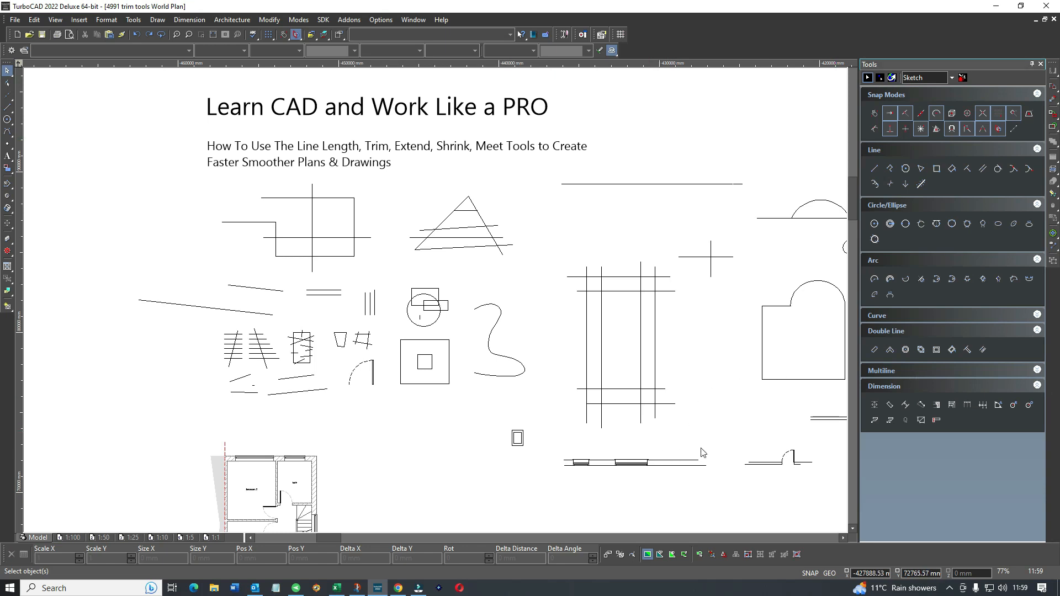
- Copy the door symbol in the wall opening and place the duplicate in the empty space to its right
{"action": "scroll", "coordinate": [708, 452], "scroll_direction": "down", "scroll_amount": 1}
{"action": "scroll", "coordinate": [475, 306], "scroll_direction": "up", "scroll_amount": 3}
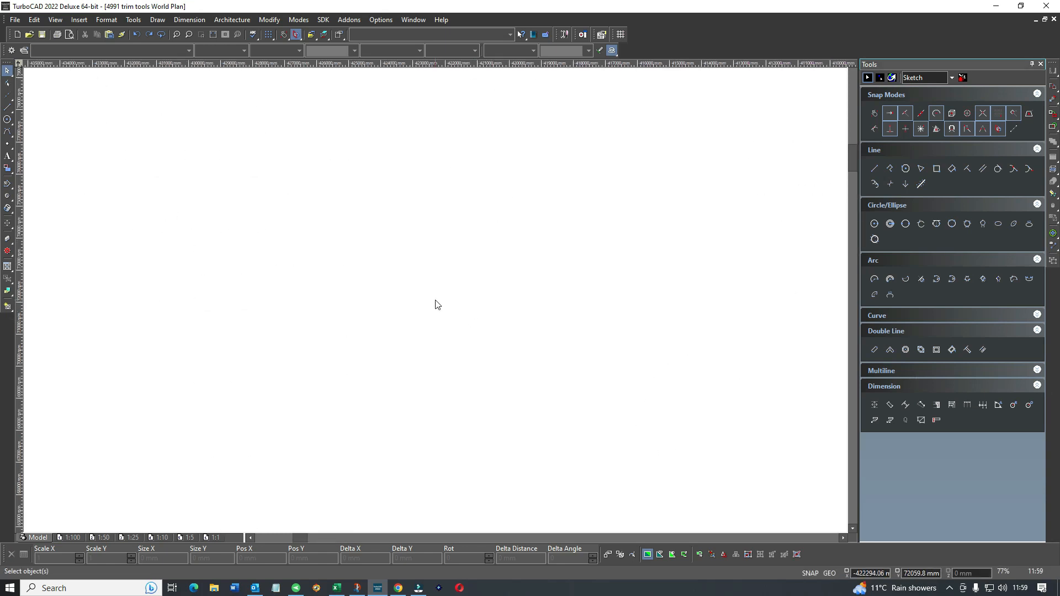
{"action": "scroll", "coordinate": [419, 301], "scroll_direction": "up", "scroll_amount": 1}
{"action": "scroll", "coordinate": [437, 295], "scroll_direction": "down", "scroll_amount": 3}
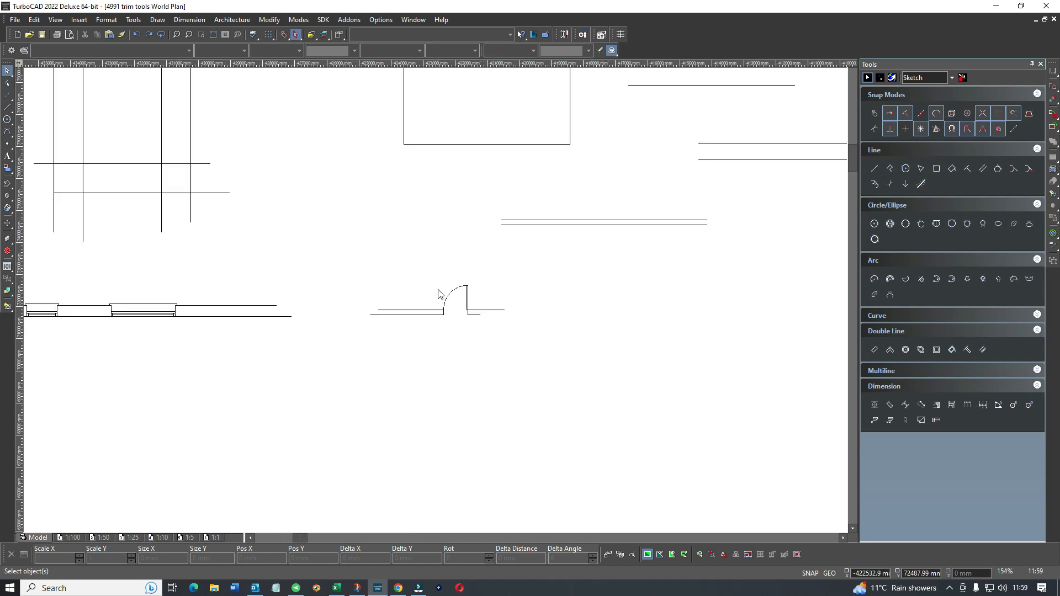
{"action": "scroll", "coordinate": [436, 304], "scroll_direction": "down", "scroll_amount": 3}
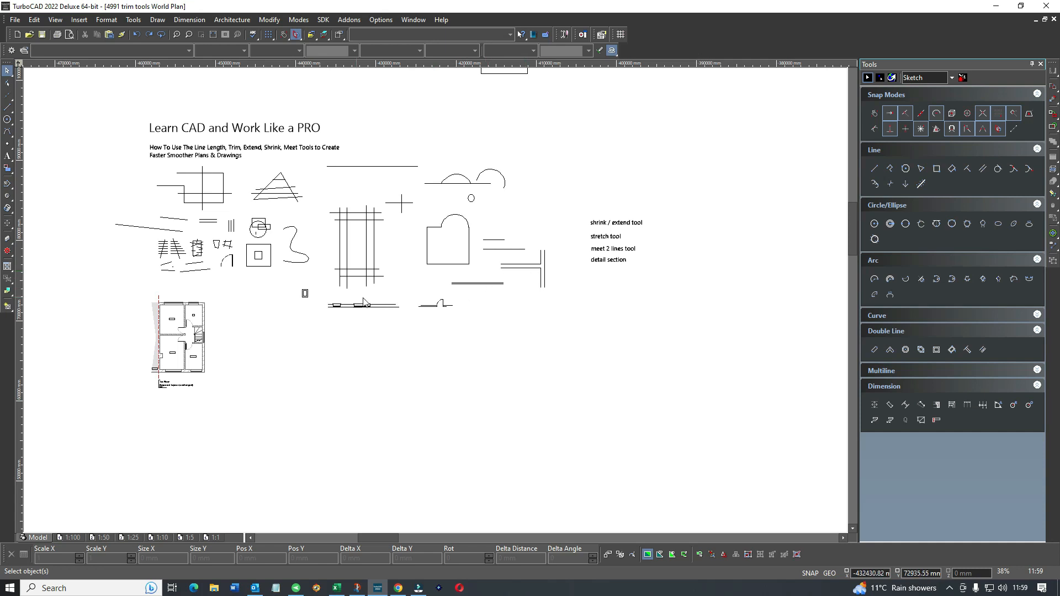
{"action": "scroll", "coordinate": [436, 303], "scroll_direction": "up", "scroll_amount": 6}
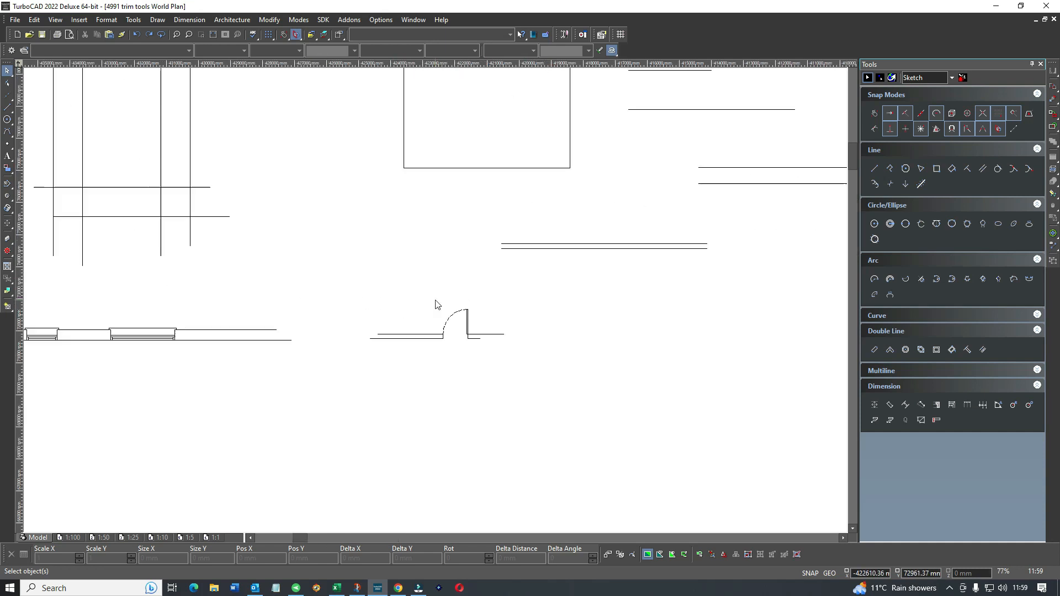
{"action": "left_click_drag", "start_coordinate": [511, 340], "coordinate": [409, 309]}
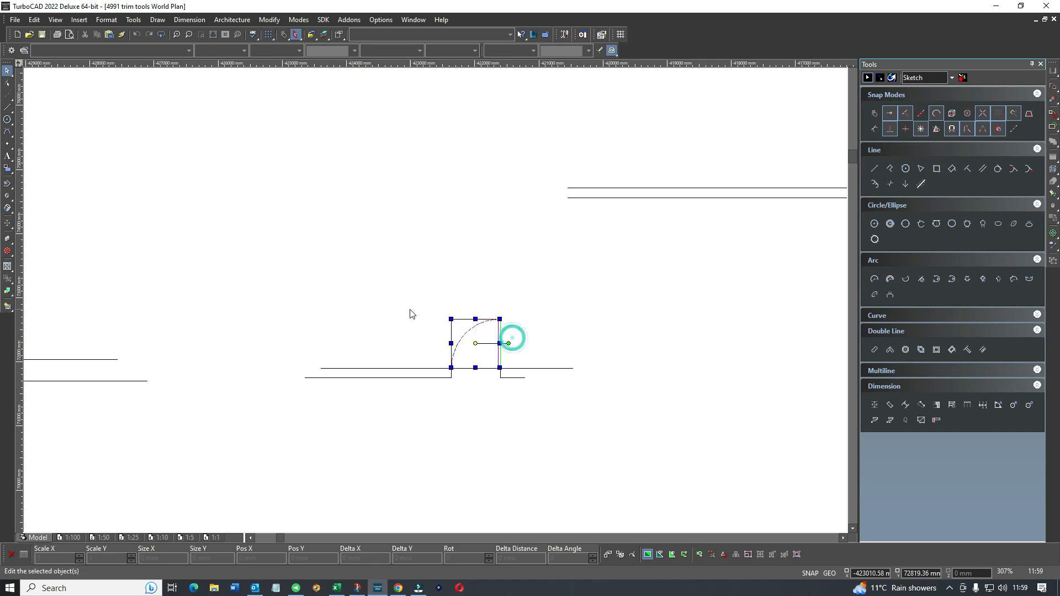
{"action": "key", "text": "ctrl+c"}
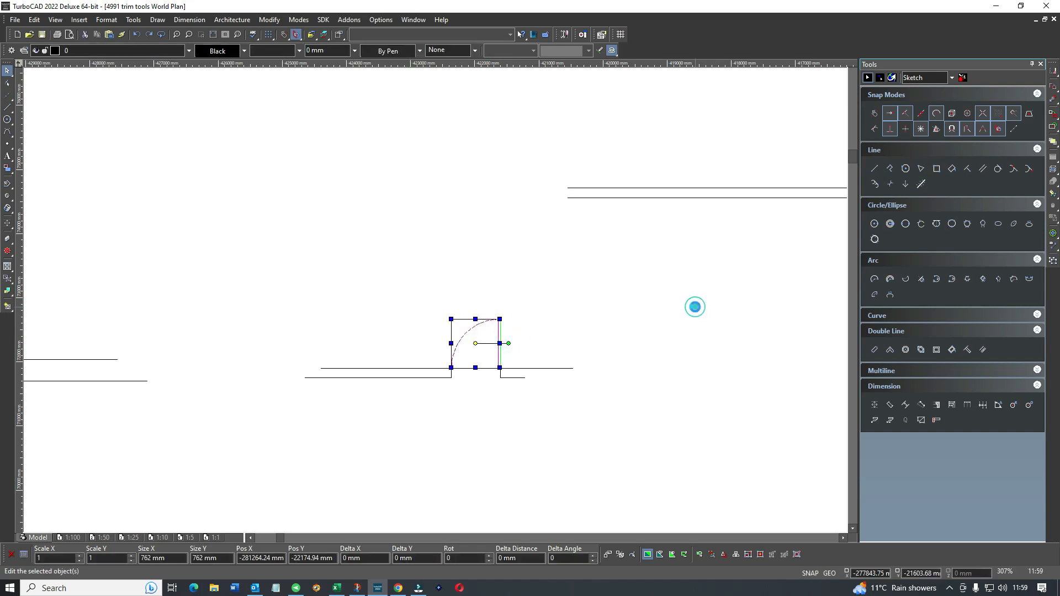
{"action": "key", "text": "ctrl+v"}
{"action": "left_click_drag", "start_coordinate": [441, 290], "coordinate": [624, 275]}
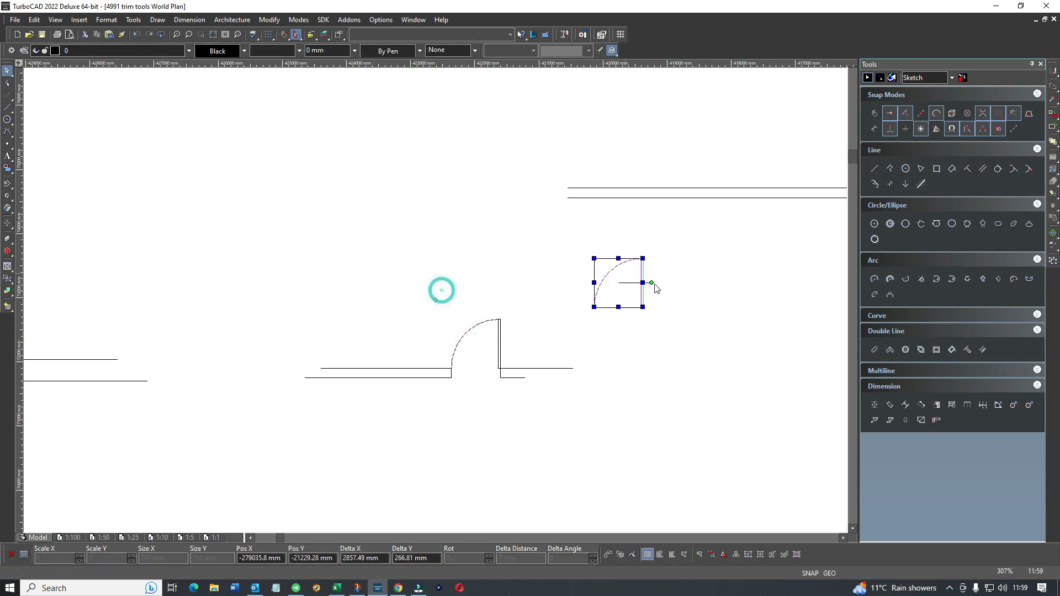
{"action": "left_click", "coordinate": [700, 289]}
- Stretch the duplicate door to about 2064 mm wide and make it taller, and delete this distorted copy
{"action": "left_click_drag", "start_coordinate": [693, 273], "coordinate": [576, 291]}
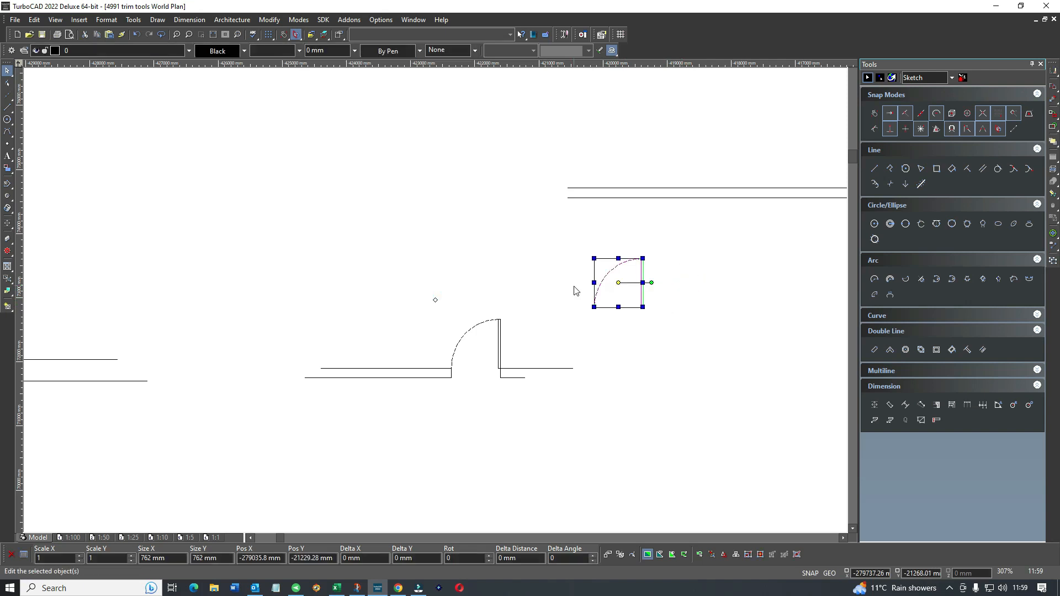
{"action": "left_click_drag", "start_coordinate": [642, 283], "coordinate": [726, 282]}
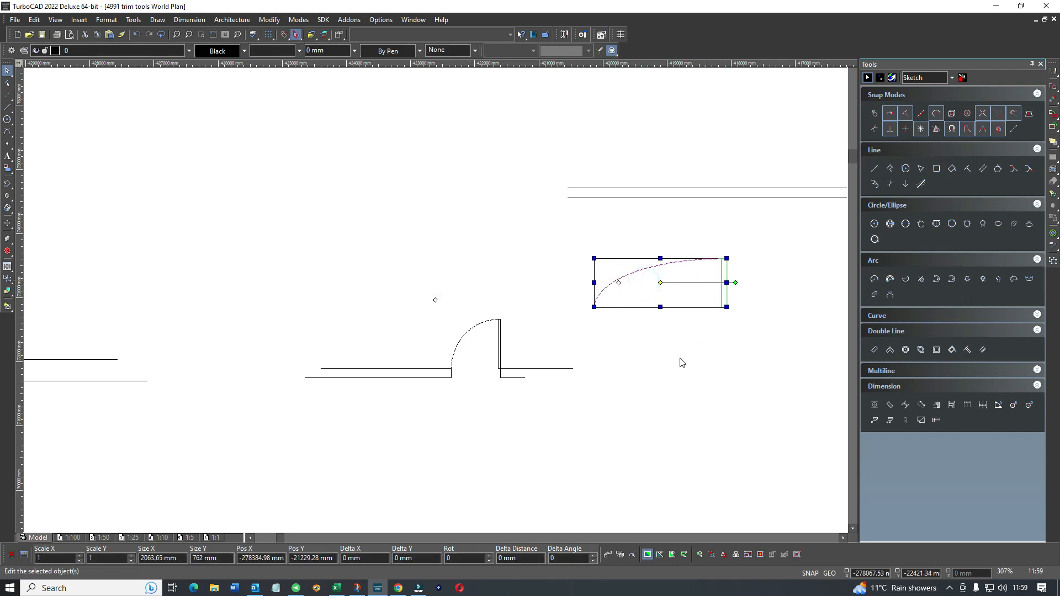
{"action": "left_click", "coordinate": [766, 302]}
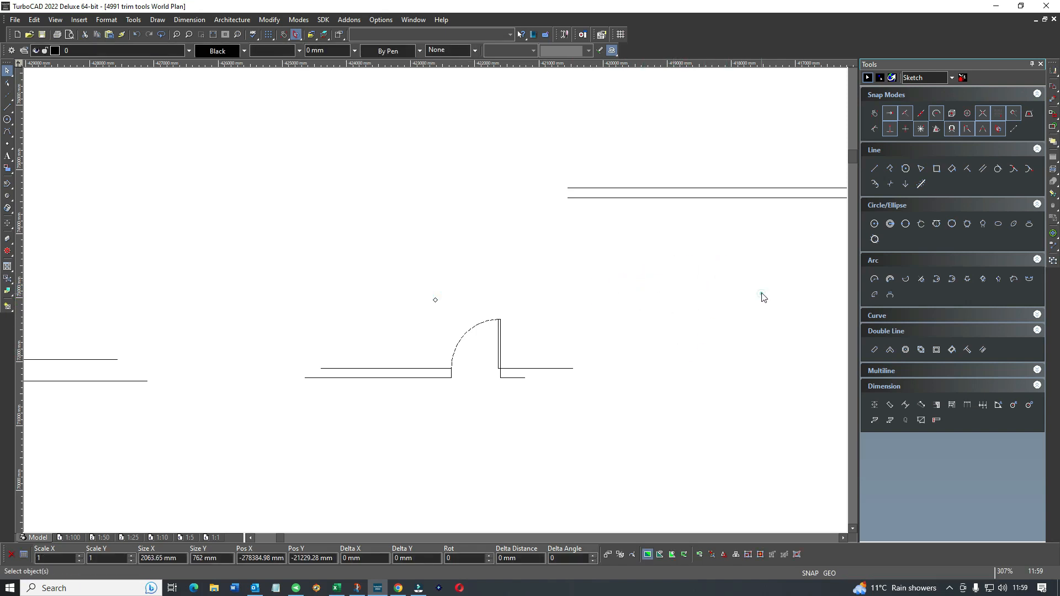
{"action": "left_click_drag", "start_coordinate": [771, 283], "coordinate": [581, 292]}
{"action": "left_click_drag", "start_coordinate": [661, 307], "coordinate": [661, 346]}
{"action": "left_click", "coordinate": [753, 368]}
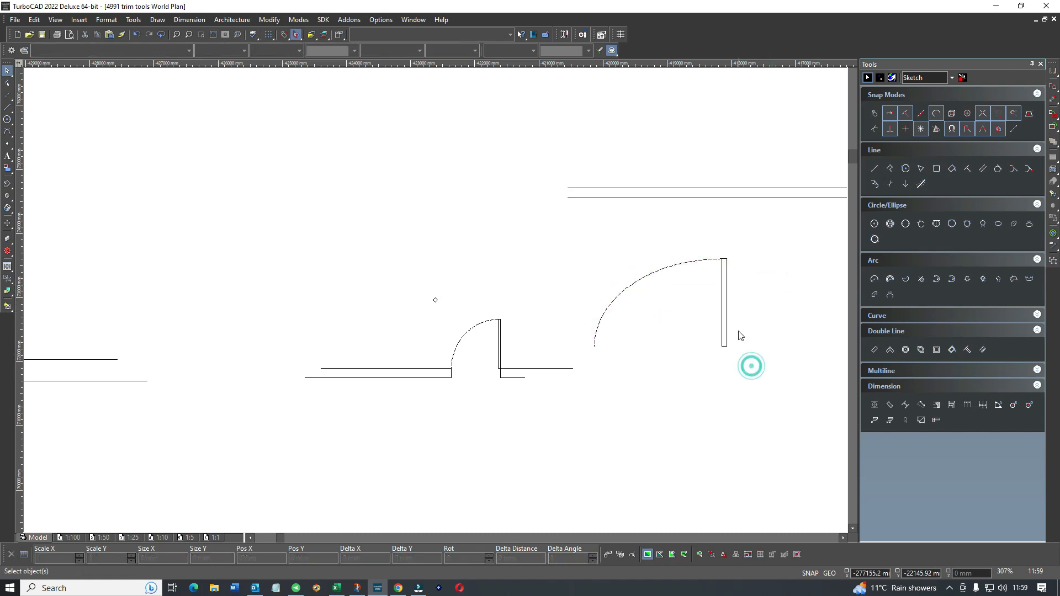
{"action": "left_click_drag", "start_coordinate": [740, 303], "coordinate": [585, 297]}
{"action": "key", "text": "Delete"}
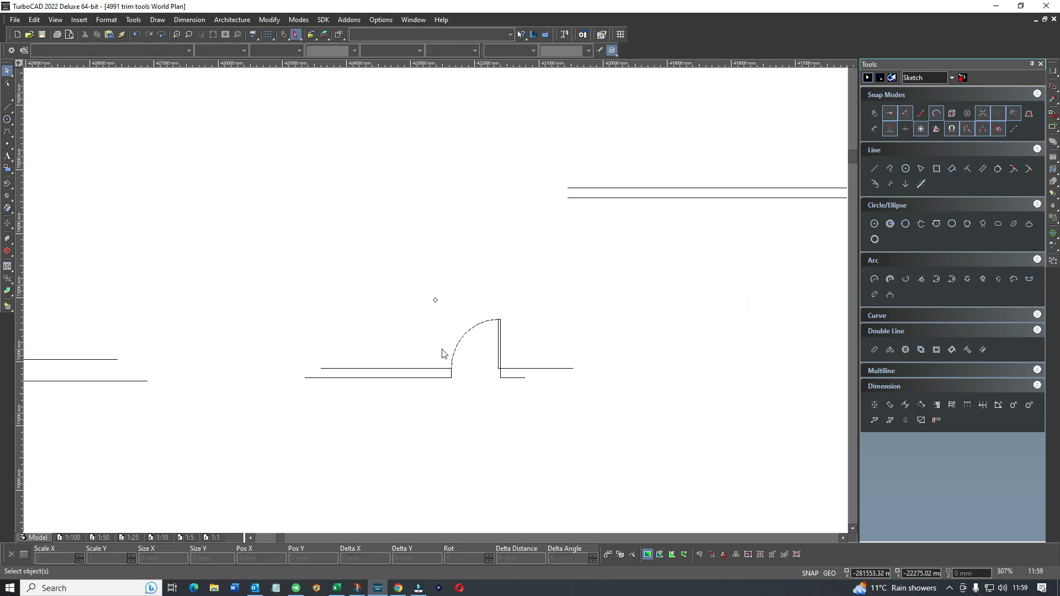
- Lengthen the short lower wall line on the right side of the door so it nearly matches the upper line
{"action": "scroll", "coordinate": [519, 383], "scroll_direction": "up", "scroll_amount": 5}
{"action": "left_click", "coordinate": [439, 292]}
{"action": "left_click_drag", "start_coordinate": [466, 287], "coordinate": [610, 287]}
{"action": "left_click", "coordinate": [389, 331]}
{"action": "scroll", "coordinate": [306, 335], "scroll_direction": "down", "scroll_amount": 1}
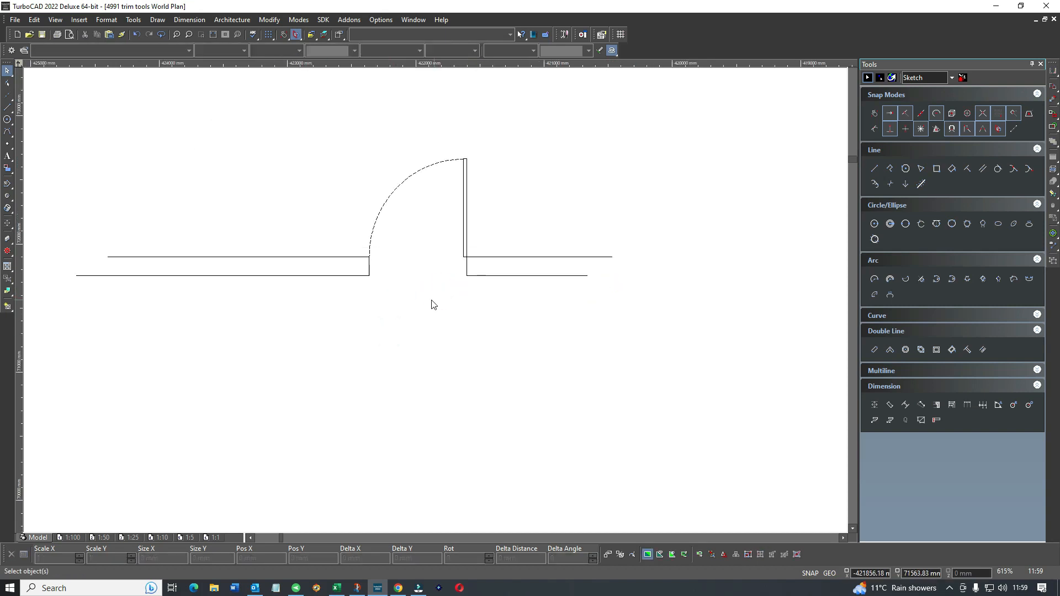
- Stretch the whole door opening, including the door and both reveals, a short distance horizontally to the right along the wall
{"action": "left_click", "coordinate": [359, 137]}
{"action": "right_click", "coordinate": [541, 169]}
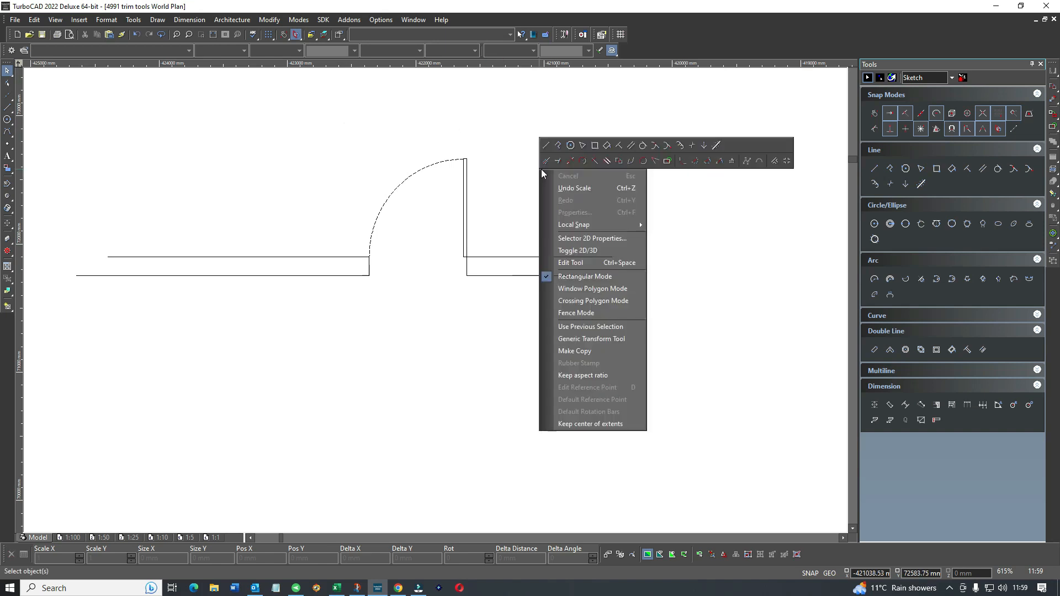
{"action": "left_click", "coordinate": [629, 161]}
{"action": "left_click", "coordinate": [349, 144]}
{"action": "left_click", "coordinate": [367, 201]}
{"action": "left_click", "coordinate": [482, 326]}
{"action": "left_click", "coordinate": [352, 134]}
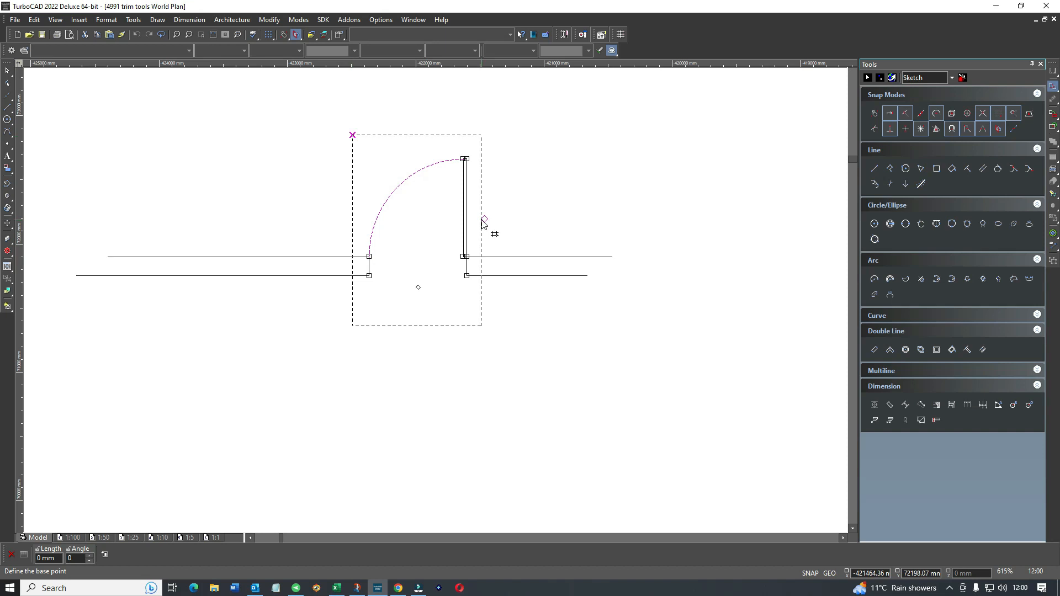
{"action": "left_click", "coordinate": [484, 219]}
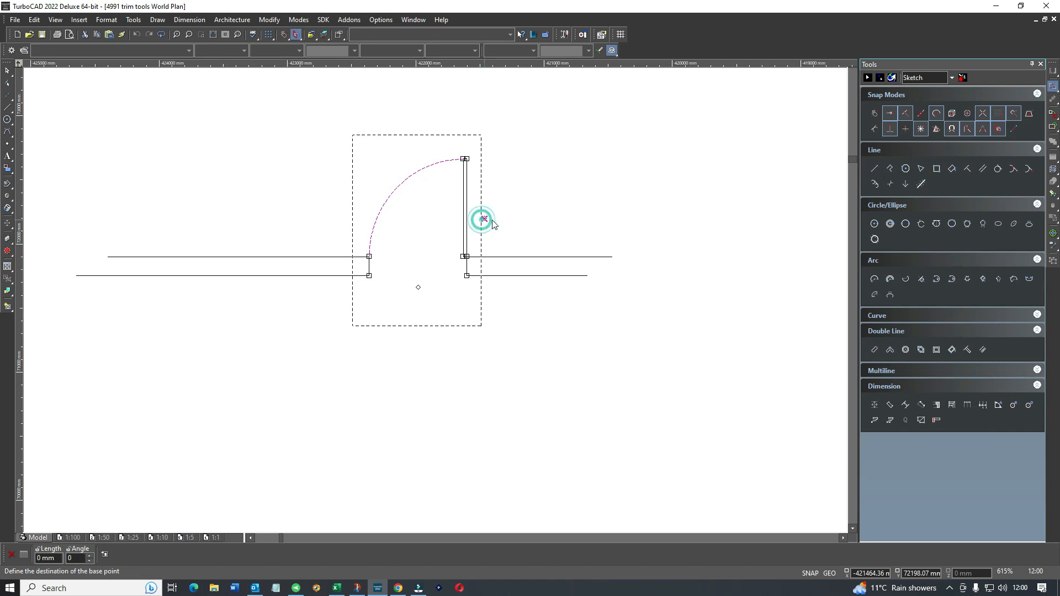
{"action": "left_click", "coordinate": [544, 223]}
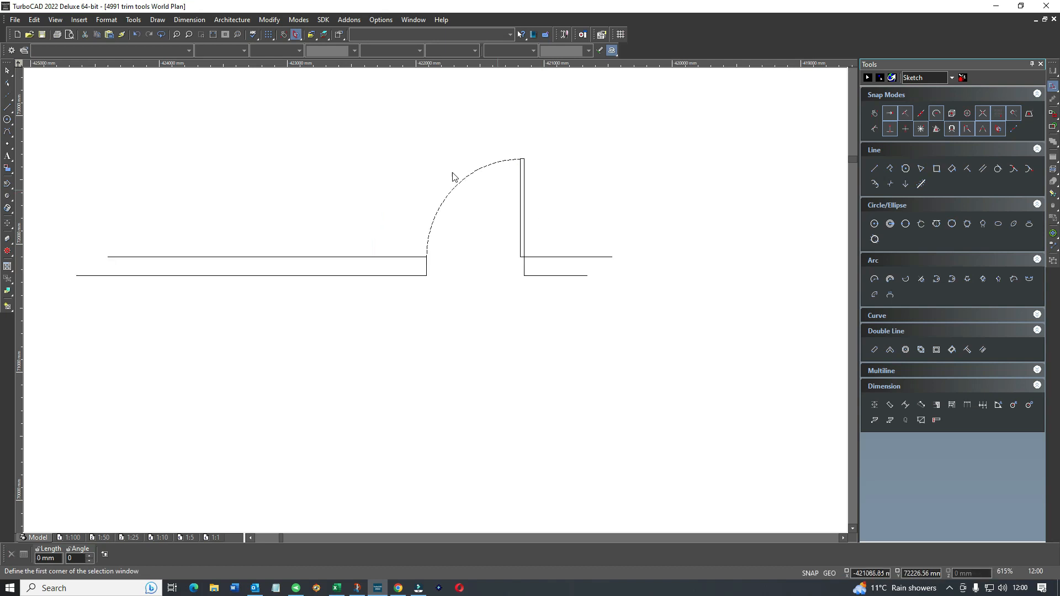
- Stretch the door opening with its reveals horizontally to the left, towards the left end of the wall
{"action": "left_click", "coordinate": [404, 128]}
{"action": "left_click", "coordinate": [546, 316]}
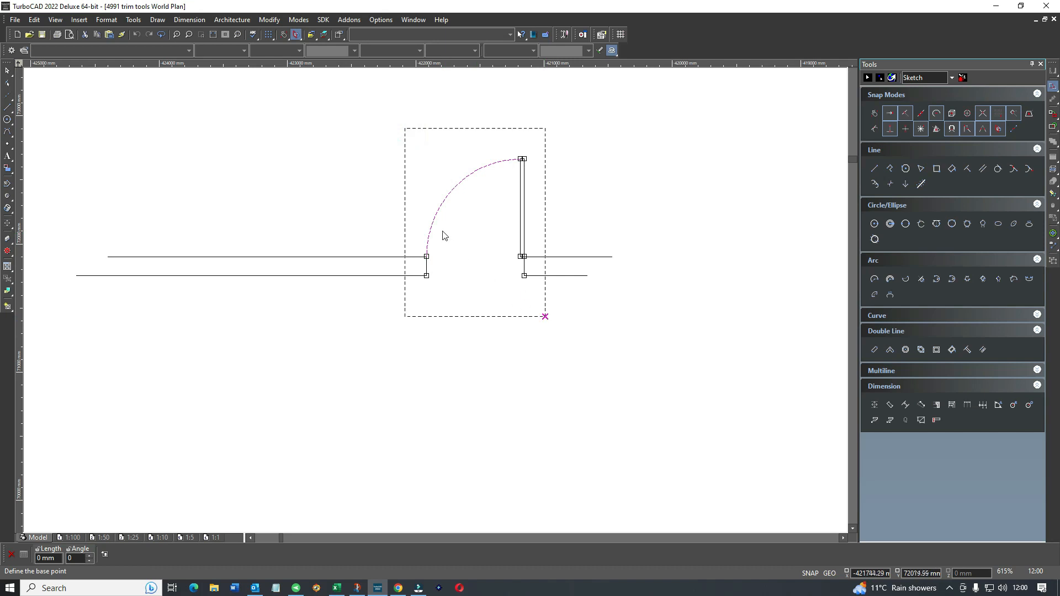
{"action": "left_click", "coordinate": [406, 218]}
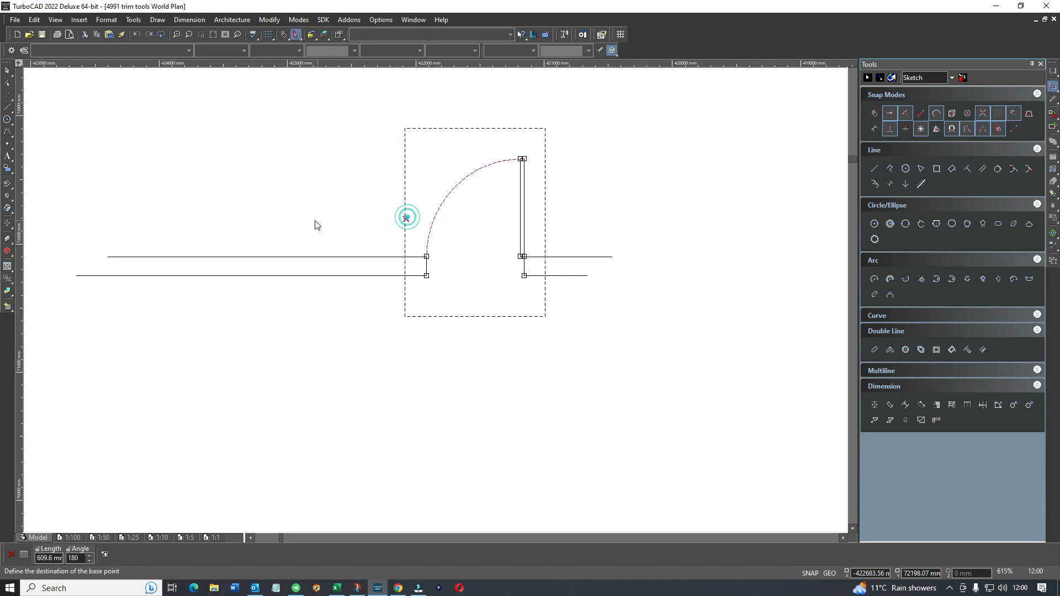
{"action": "left_click", "coordinate": [188, 220]}
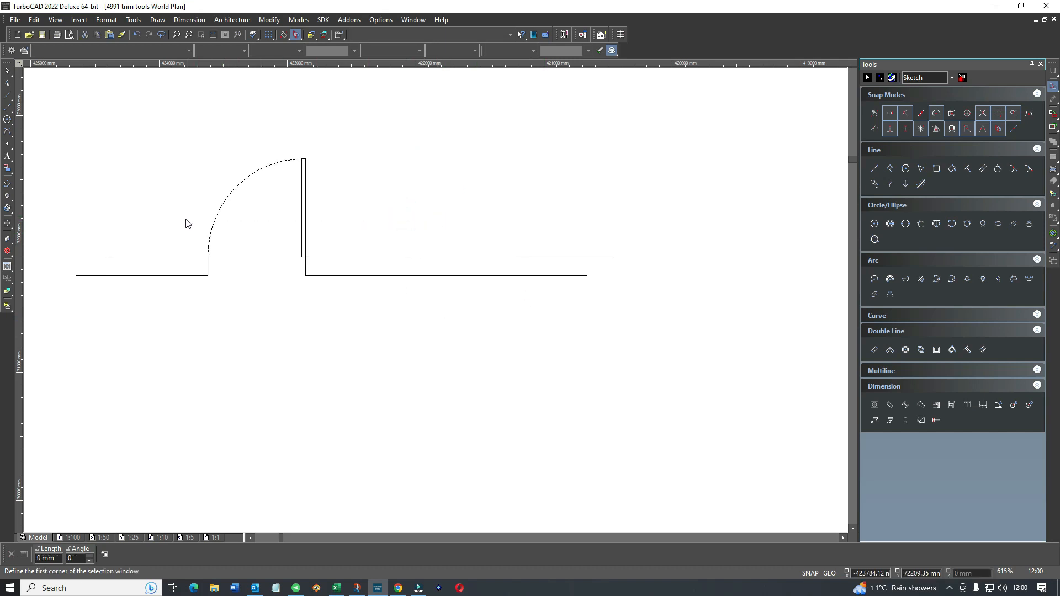
{"action": "left_click", "coordinate": [186, 299]}
{"action": "left_click", "coordinate": [343, 199]}
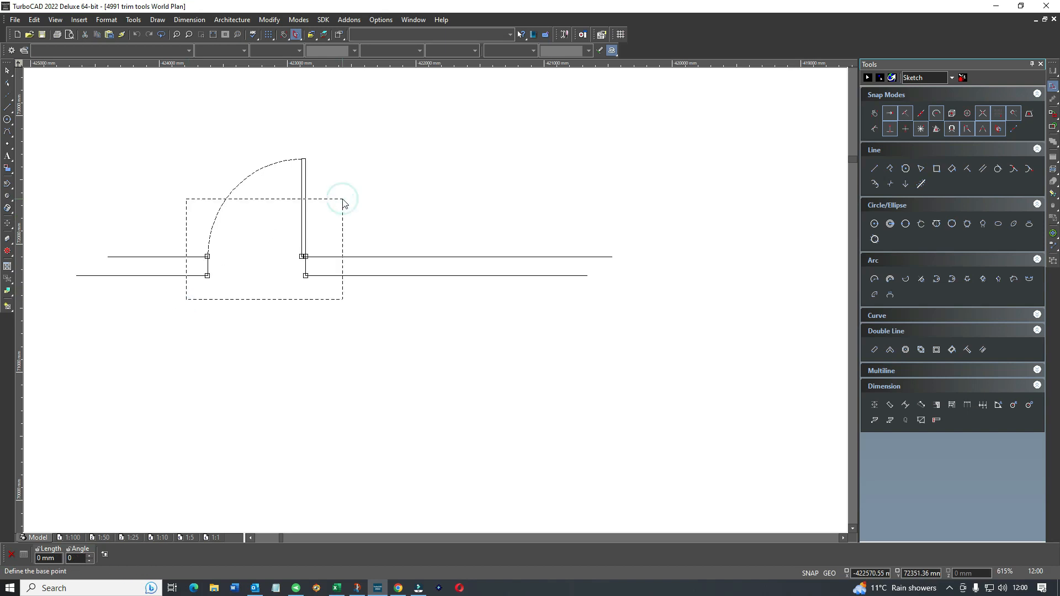
{"action": "left_click", "coordinate": [8, 72]}
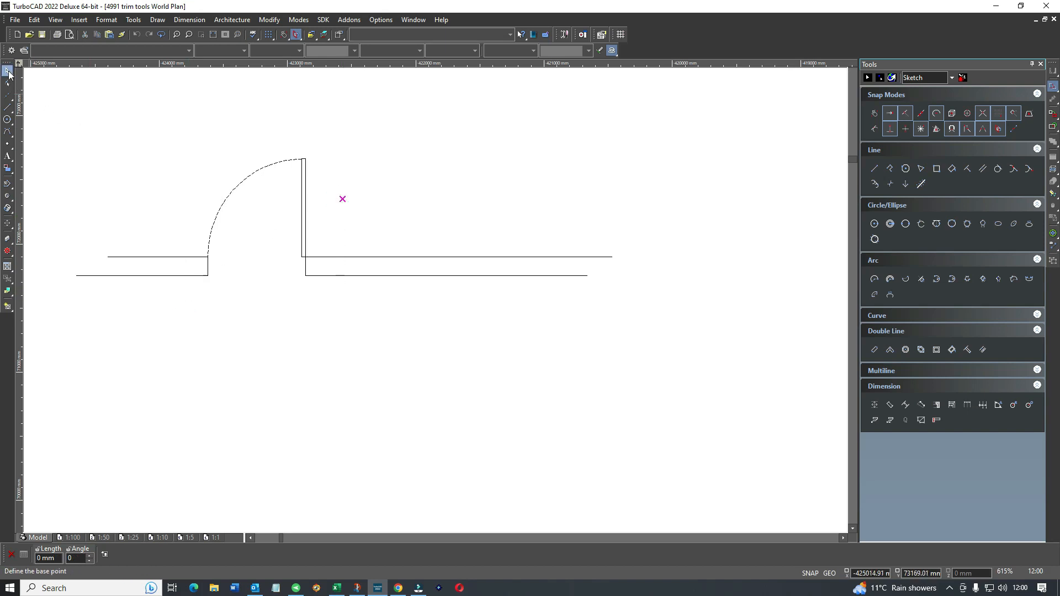
{"action": "left_click", "coordinate": [314, 212]}
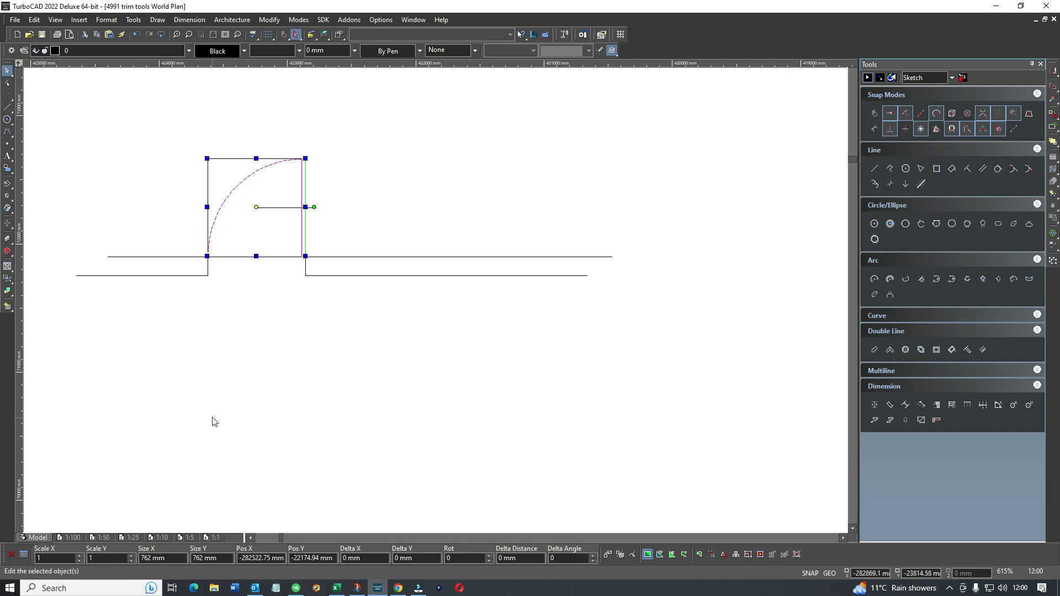
{"action": "left_click", "coordinate": [223, 334]}
{"action": "left_click_drag", "start_coordinate": [189, 119], "coordinate": [364, 307]}
{"action": "left_click", "coordinate": [305, 309]}
- Stretch the door opening with its door and reveals about 760 mm to the right, back towards the middle of the wall
{"action": "right_click", "coordinate": [311, 310]}
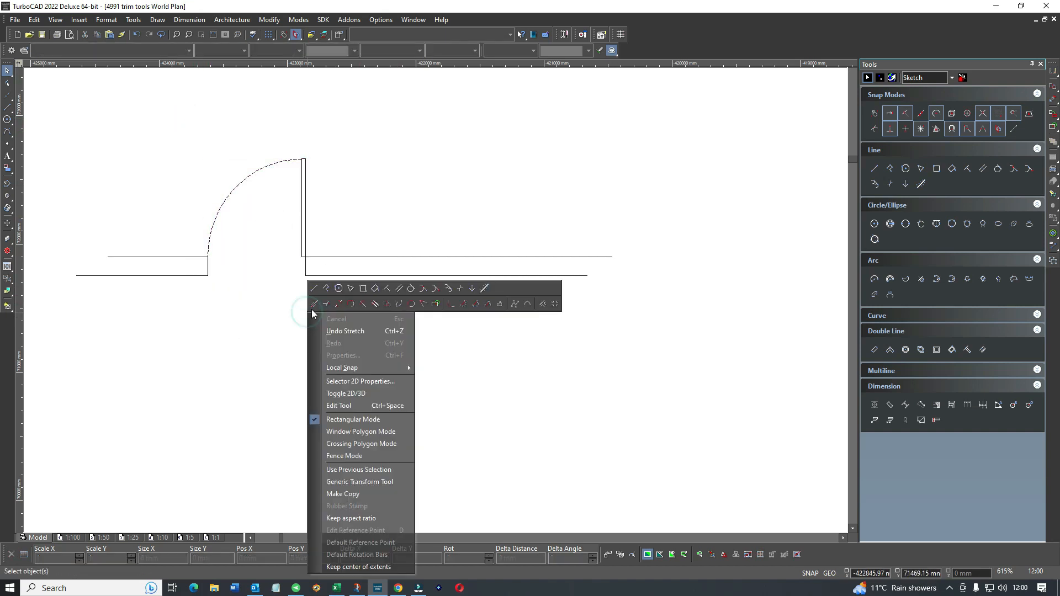
{"action": "left_click", "coordinate": [388, 304]}
{"action": "left_click", "coordinate": [180, 134]}
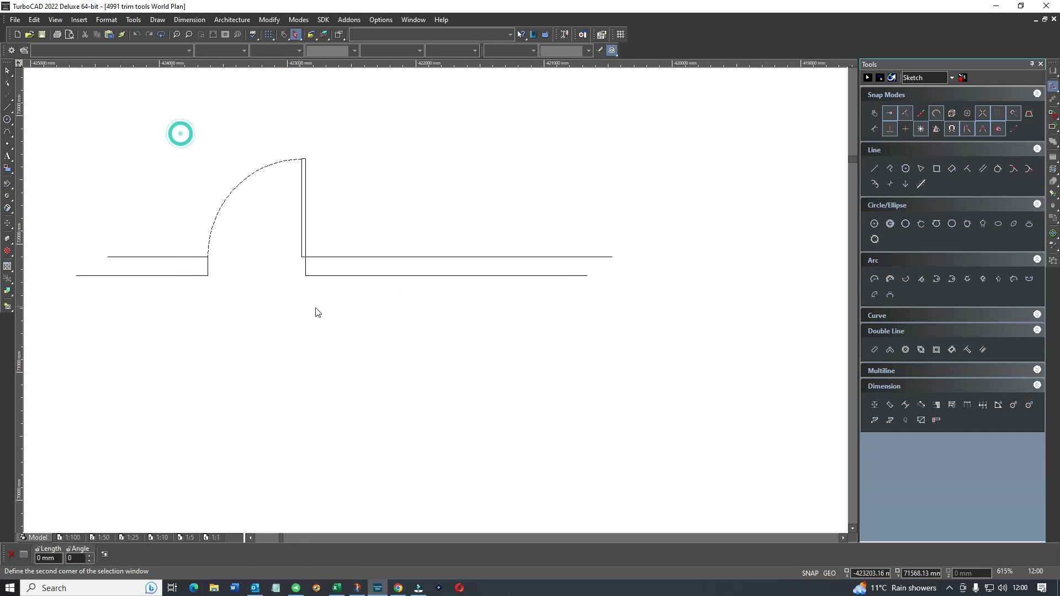
{"action": "left_click", "coordinate": [334, 308]}
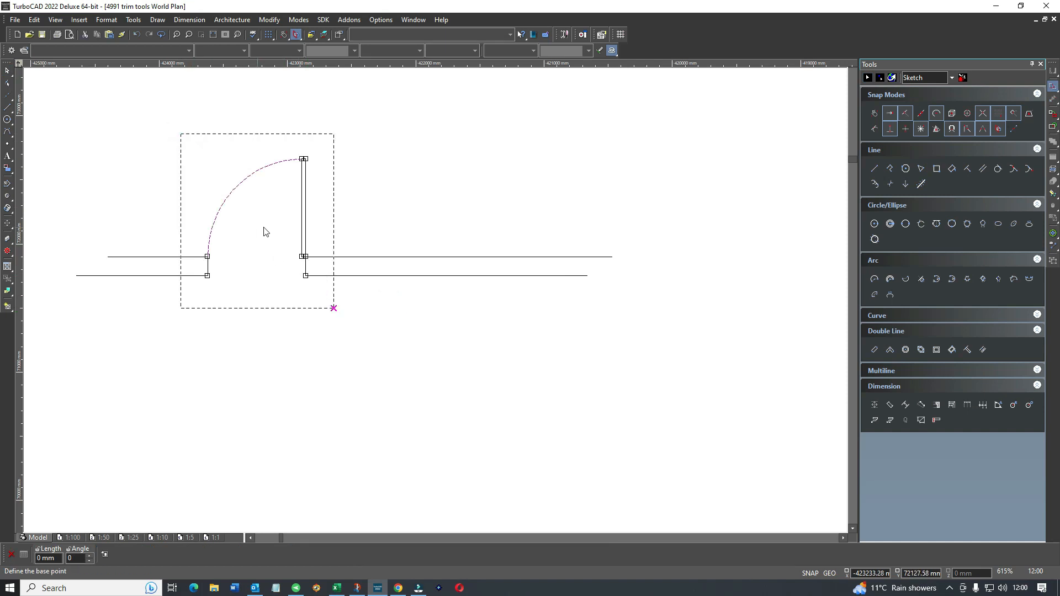
{"action": "left_click", "coordinate": [335, 217]}
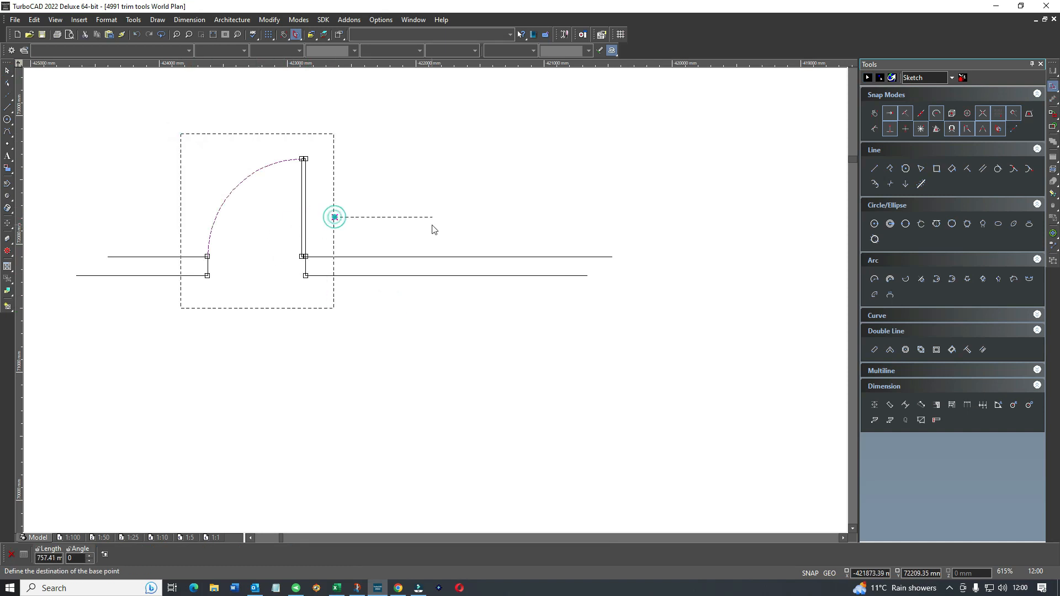
{"action": "left_click", "coordinate": [433, 229]}
{"action": "left_click", "coordinate": [407, 320]}
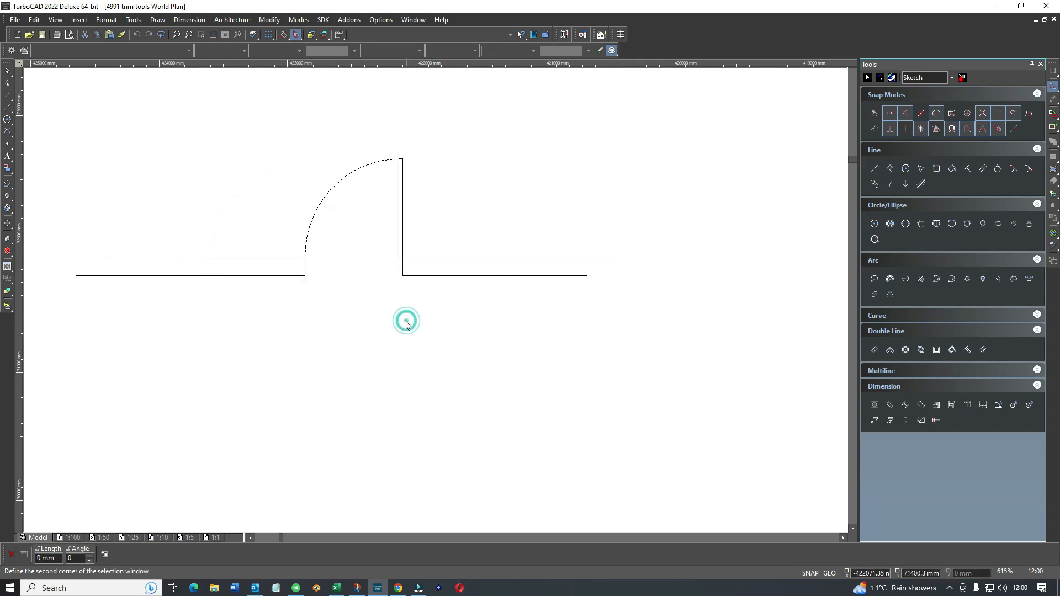
{"action": "key", "text": "Escape"}
{"action": "left_click", "coordinate": [457, 205]}
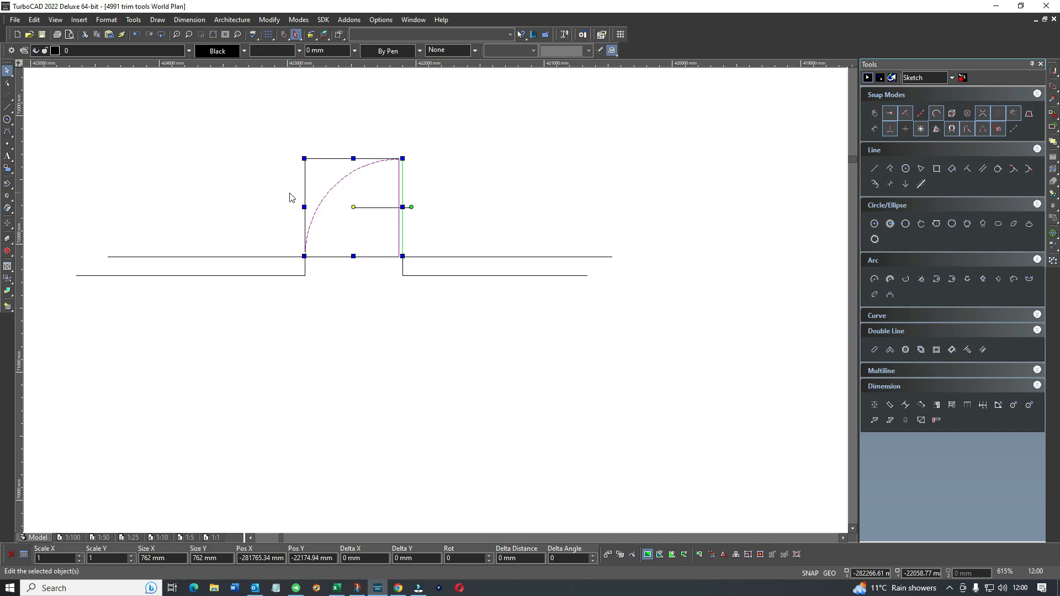
{"action": "left_click", "coordinate": [334, 304]}
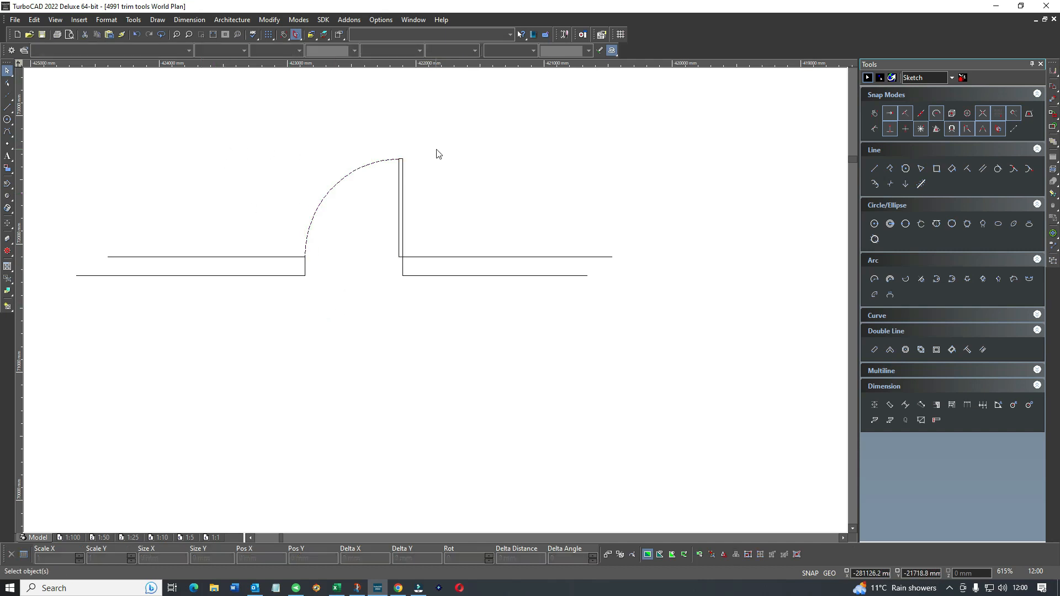
- Examine the neighbouring wall section that contains the two windows
{"action": "scroll", "coordinate": [436, 306], "scroll_direction": "down", "scroll_amount": 1}
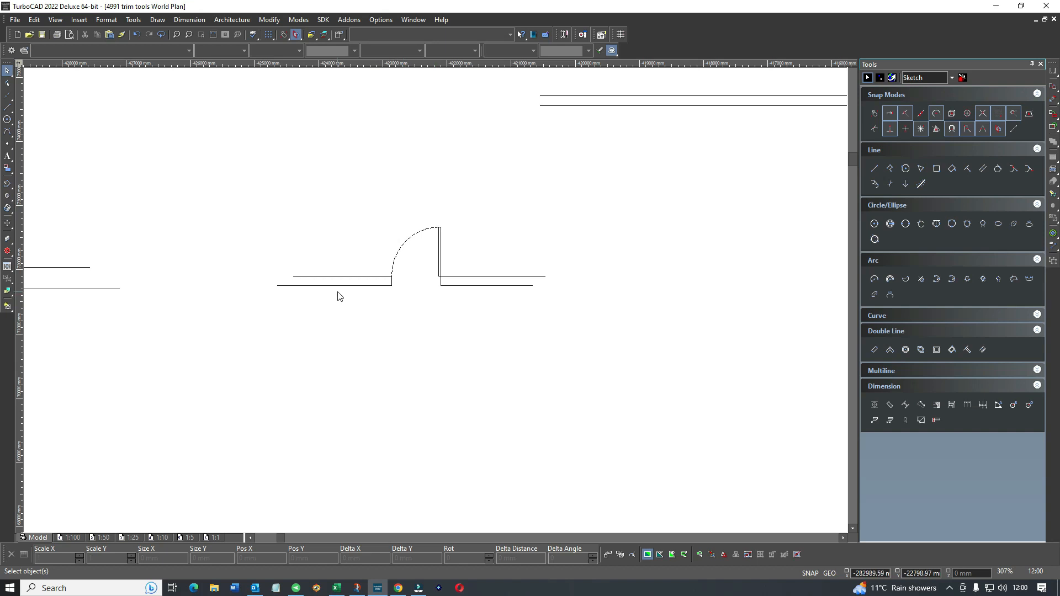
{"action": "scroll", "coordinate": [303, 291], "scroll_direction": "down", "scroll_amount": 2}
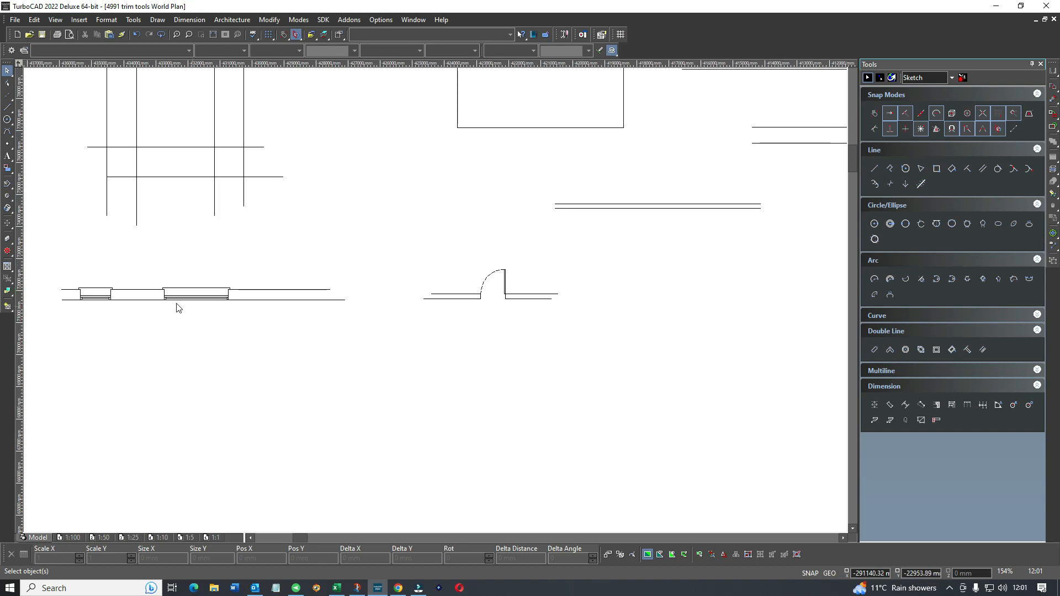
{"action": "scroll", "coordinate": [147, 296], "scroll_direction": "up", "scroll_amount": 4}
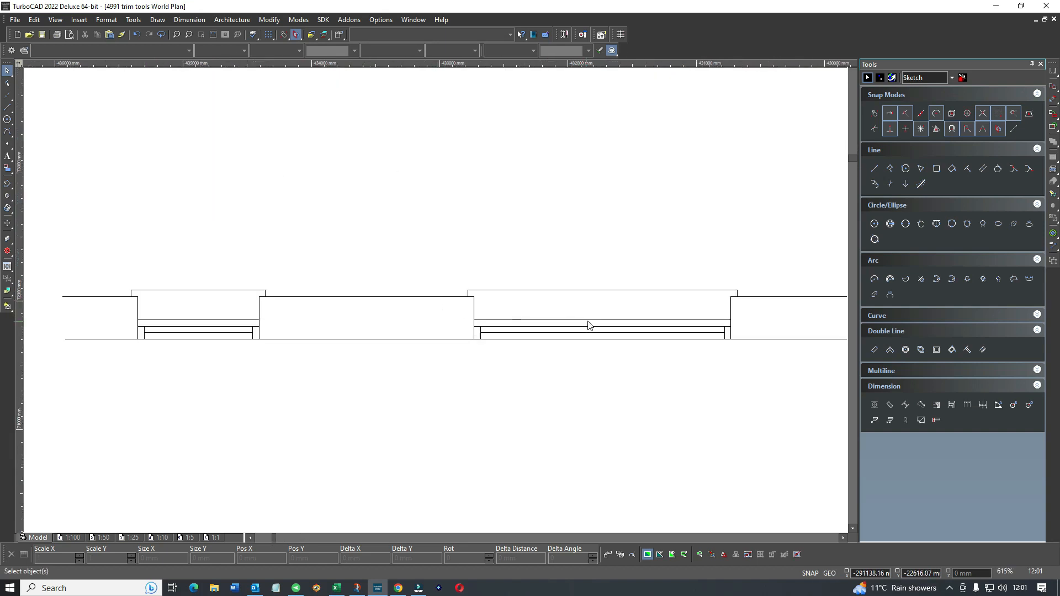
{"action": "scroll", "coordinate": [437, 302], "scroll_direction": "up", "scroll_amount": 2}
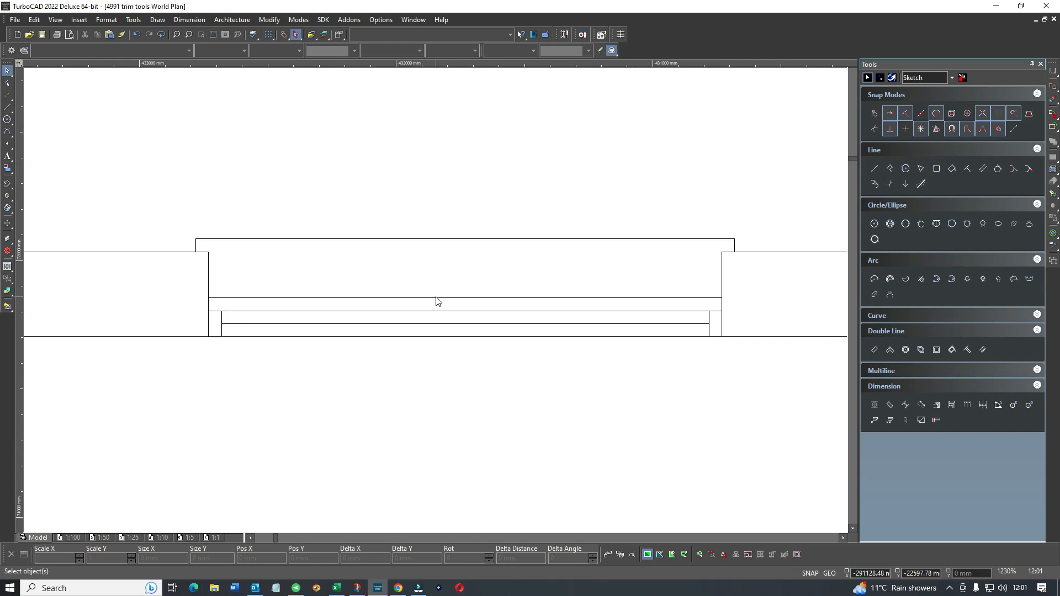
{"action": "scroll", "coordinate": [437, 300], "scroll_direction": "down", "scroll_amount": 2}
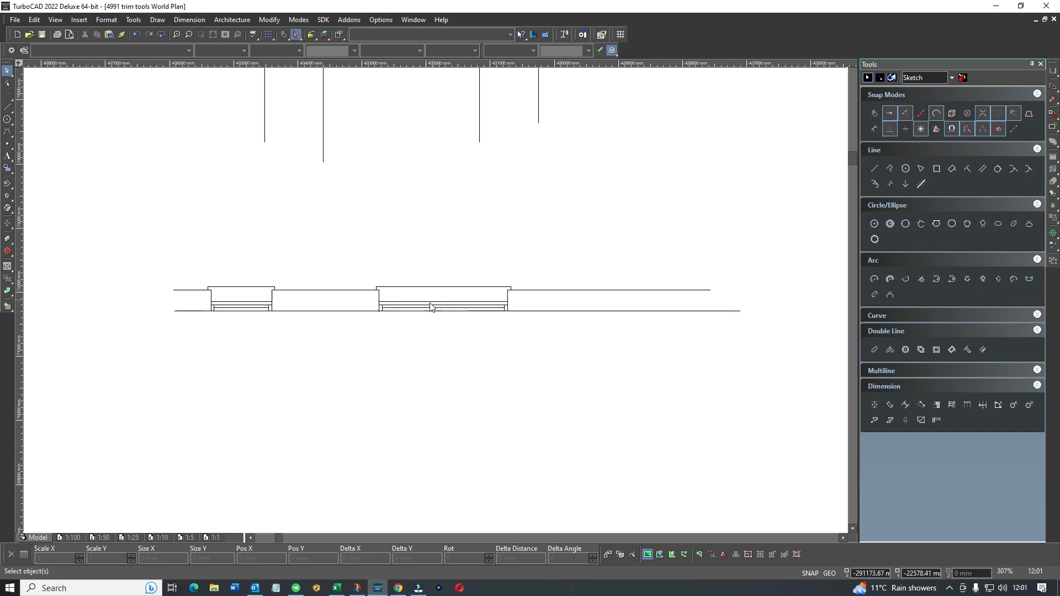
- Draw a horizontal helper line across the wider window's opening, from its right reveal to its left reveal
{"action": "scroll", "coordinate": [437, 303], "scroll_direction": "up", "scroll_amount": 1}
{"action": "scroll", "coordinate": [437, 303], "scroll_direction": "up", "scroll_amount": 1}
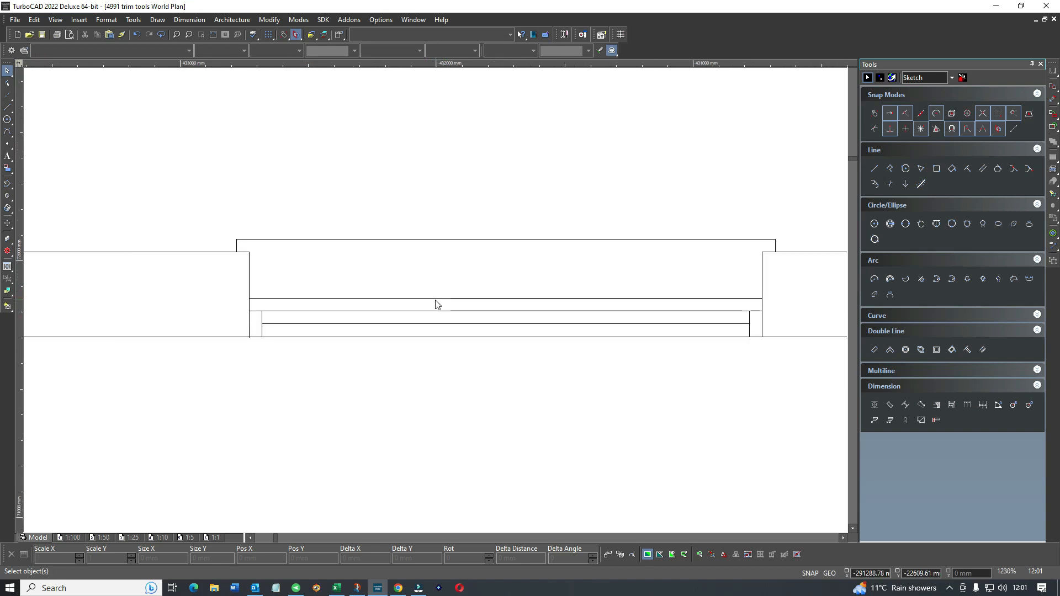
{"action": "scroll", "coordinate": [437, 304], "scroll_direction": "down", "scroll_amount": 2}
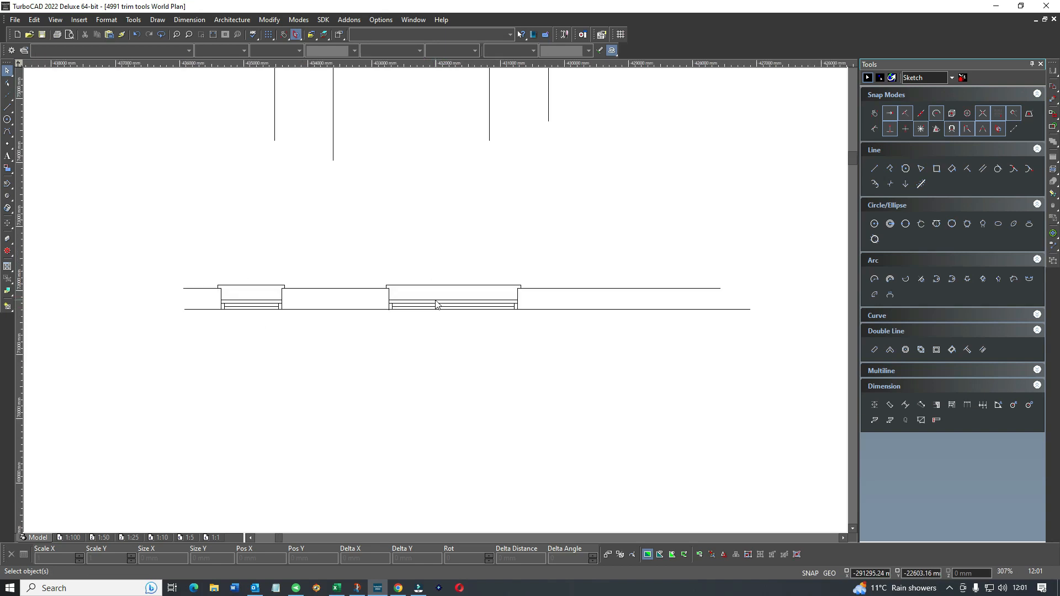
{"action": "scroll", "coordinate": [436, 303], "scroll_direction": "down", "scroll_amount": 1}
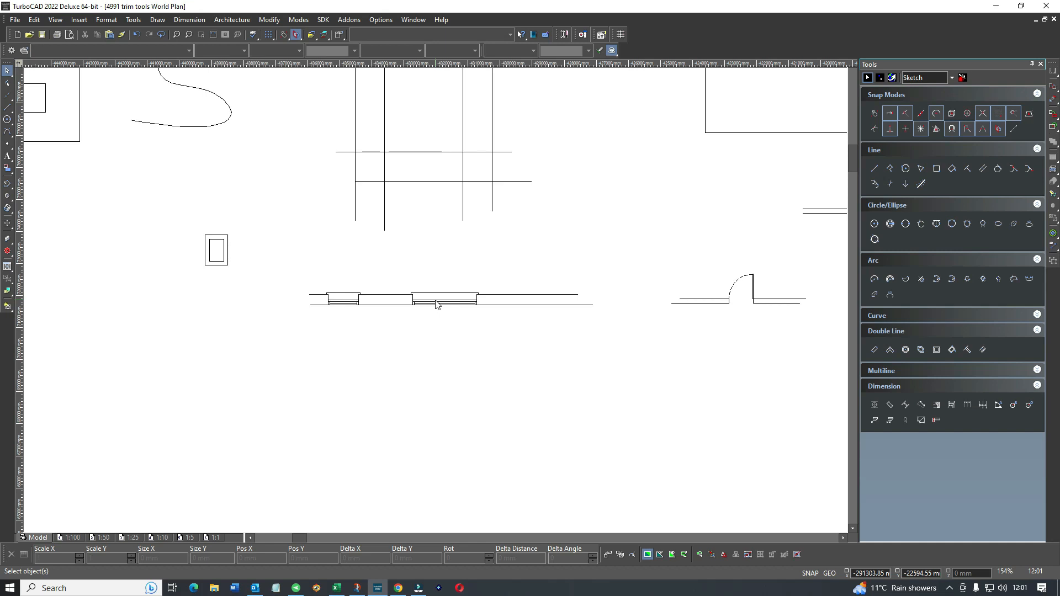
{"action": "scroll", "coordinate": [436, 304], "scroll_direction": "up", "scroll_amount": 2}
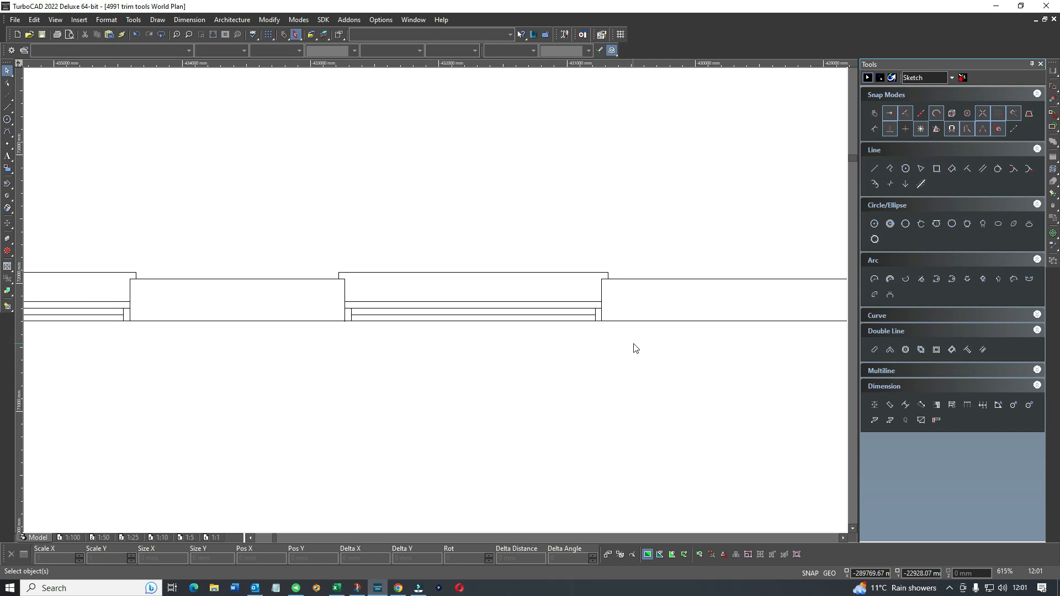
{"action": "left_click", "coordinate": [872, 171]}
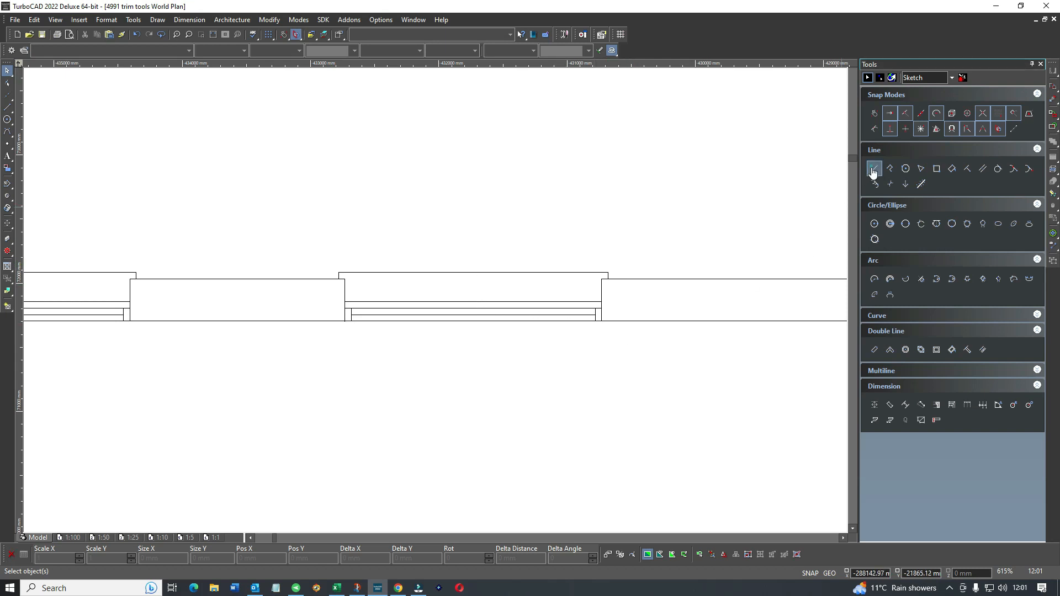
{"action": "left_click", "coordinate": [601, 300]}
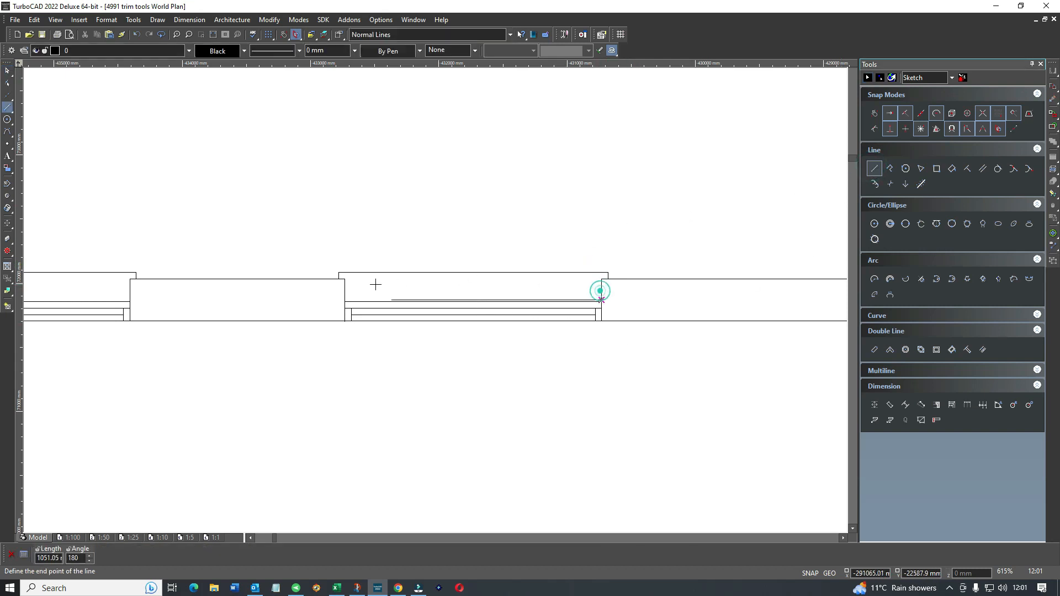
{"action": "left_click", "coordinate": [343, 285]}
- Draw a vertical centre line about 830 mm upwards from the helper line's midpoint, and delete the helper line
{"action": "left_click", "coordinate": [470, 298]}
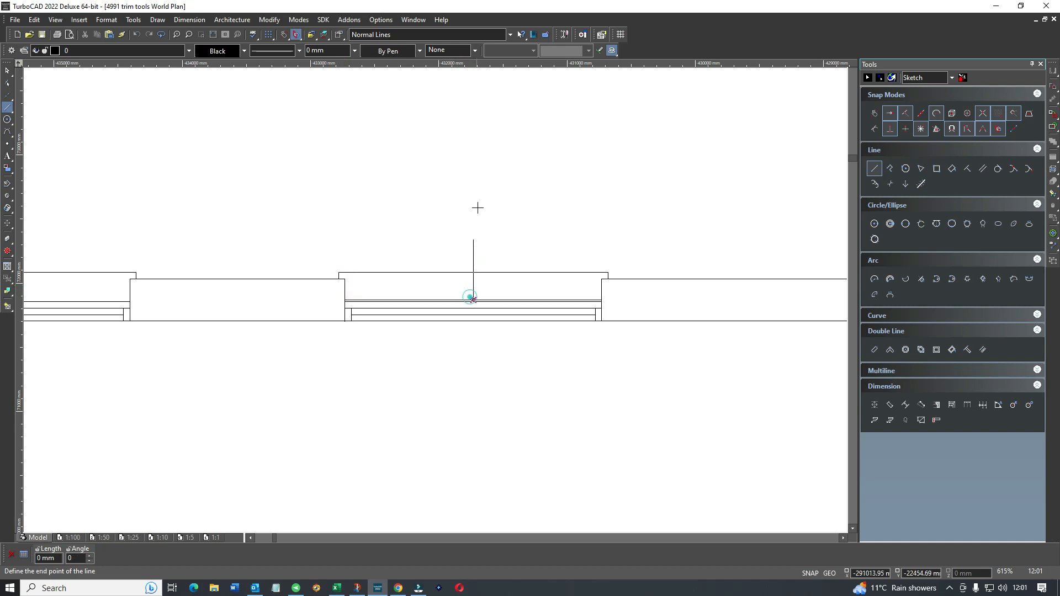
{"action": "left_click", "coordinate": [473, 194]}
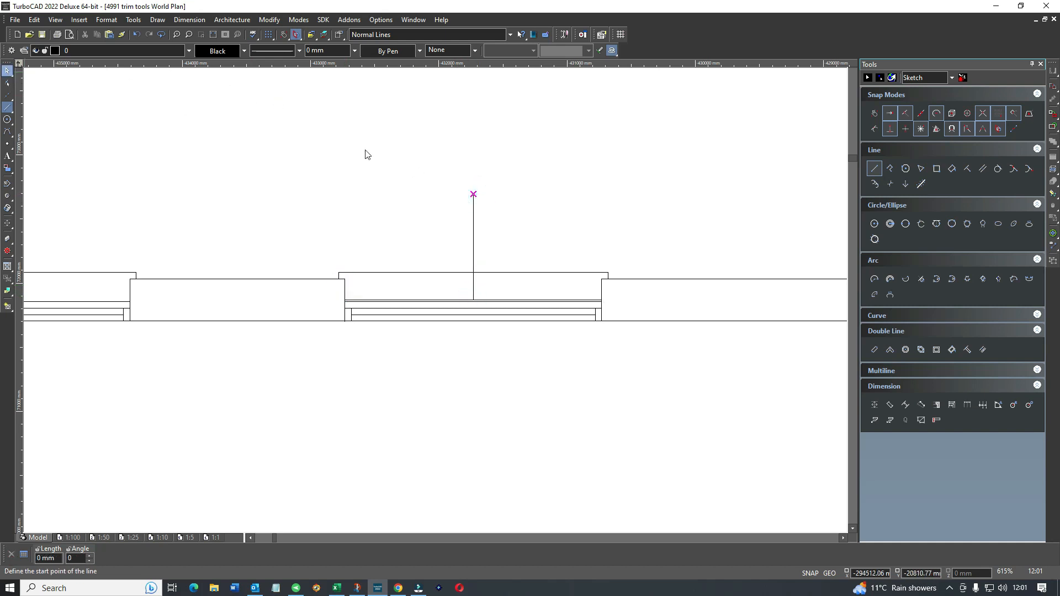
{"action": "key", "text": "space"}
{"action": "left_click", "coordinate": [555, 301]}
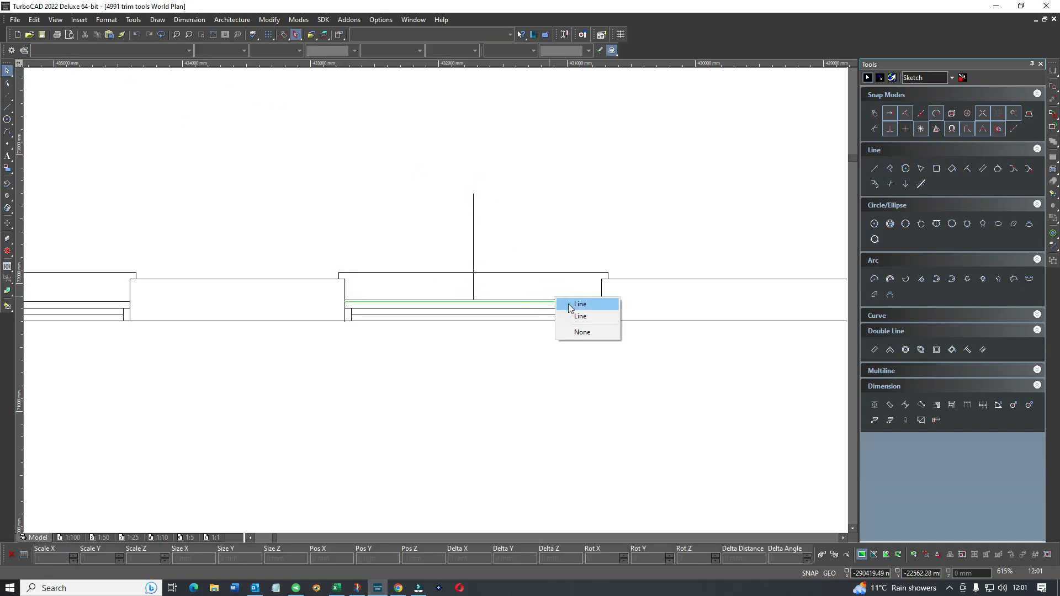
{"action": "left_click", "coordinate": [580, 304]}
{"action": "key", "text": "Escape"}
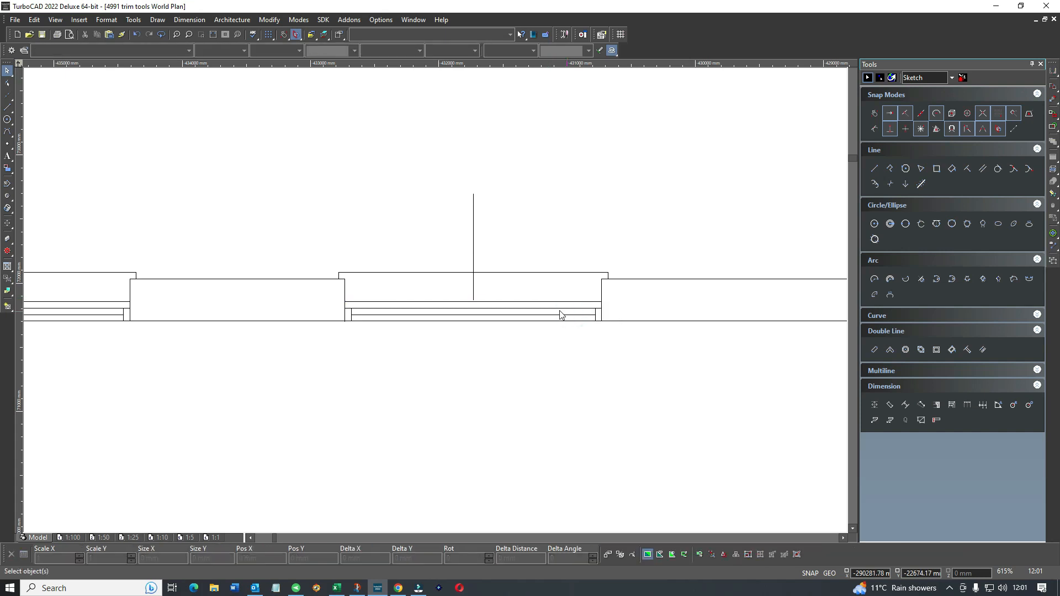
- Scale the selected wider window with its reveals so its right side meets the centre line, and delete the centre line
{"action": "left_click_drag", "start_coordinate": [330, 269], "coordinate": [473, 296]}
{"action": "left_click", "coordinate": [500, 348]}
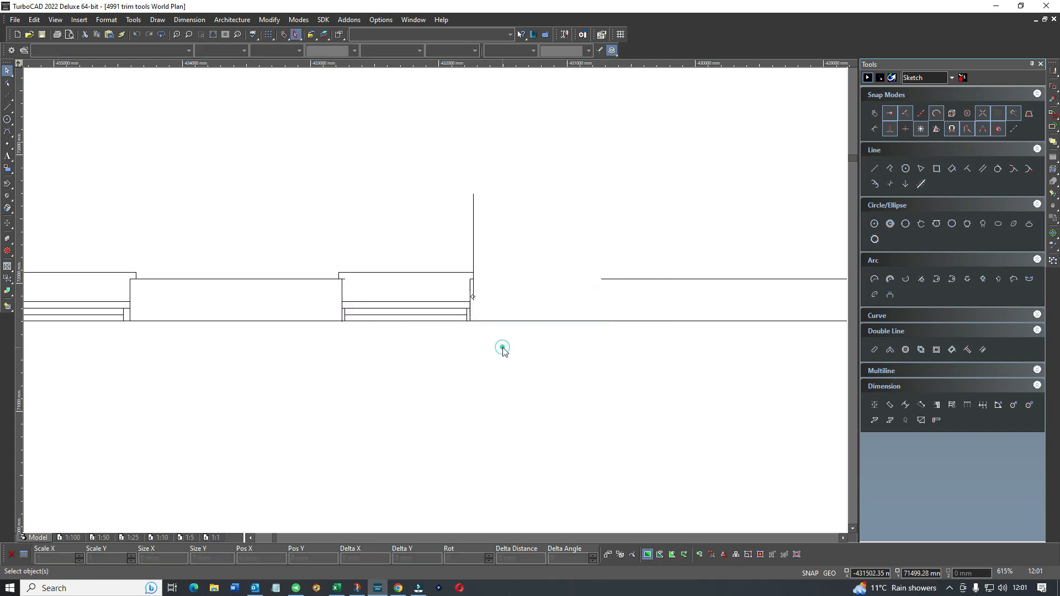
{"action": "left_click", "coordinate": [474, 249]}
{"action": "key", "text": "Delete"}
- Extend the open end of the inner wall line to the narrowed window's right reveal and check both reveals
{"action": "left_click", "coordinate": [603, 278]}
{"action": "left_click_drag", "start_coordinate": [603, 279], "coordinate": [470, 279]}
{"action": "left_click", "coordinate": [480, 343]}
{"action": "scroll", "coordinate": [459, 320], "scroll_direction": "up", "scroll_amount": 6}
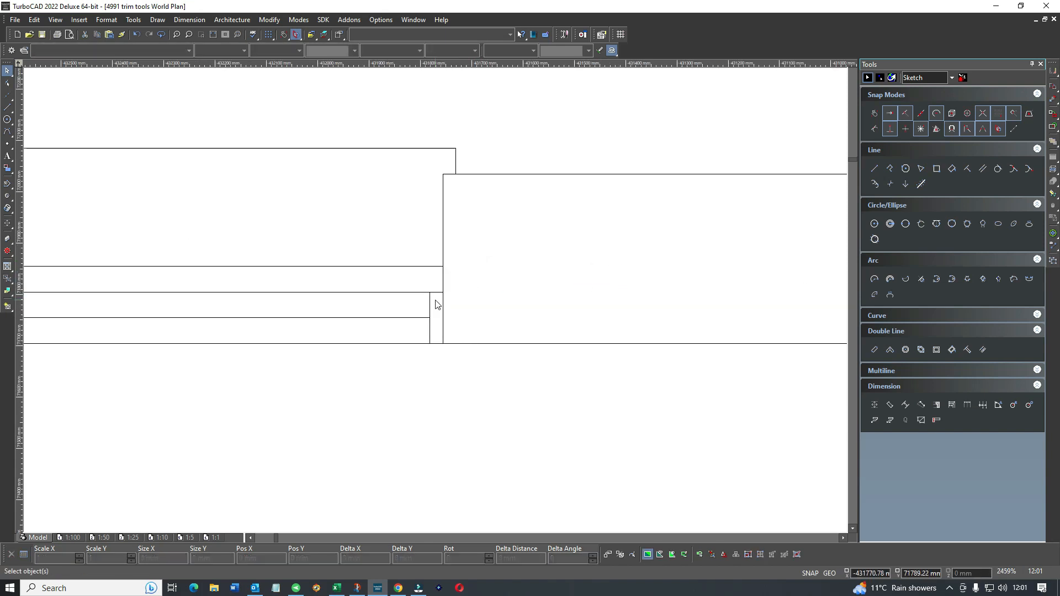
{"action": "scroll", "coordinate": [440, 329], "scroll_direction": "down", "scroll_amount": 2}
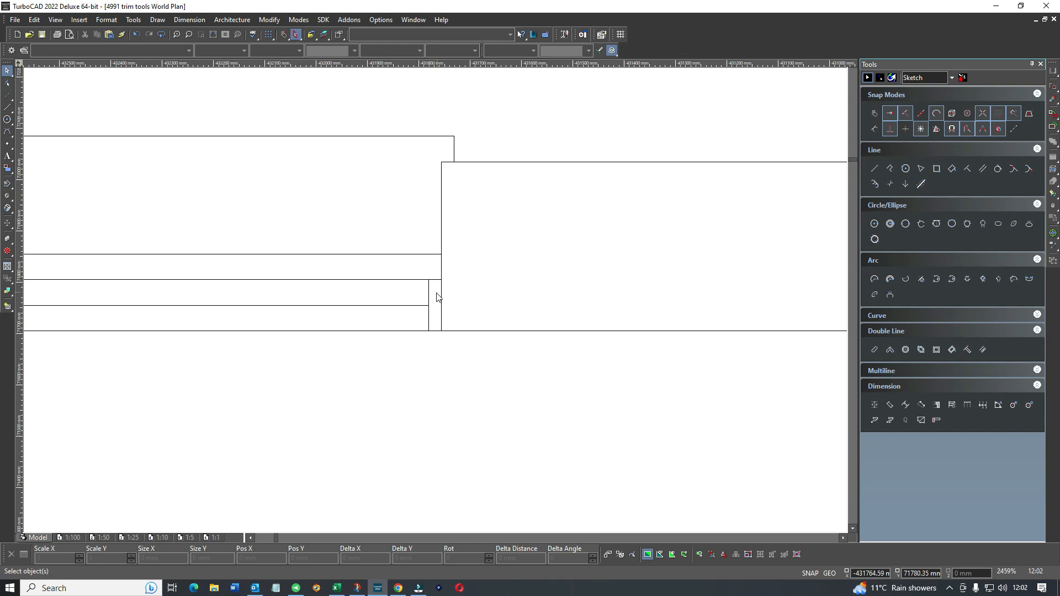
{"action": "scroll", "coordinate": [437, 301], "scroll_direction": "down", "scroll_amount": 2}
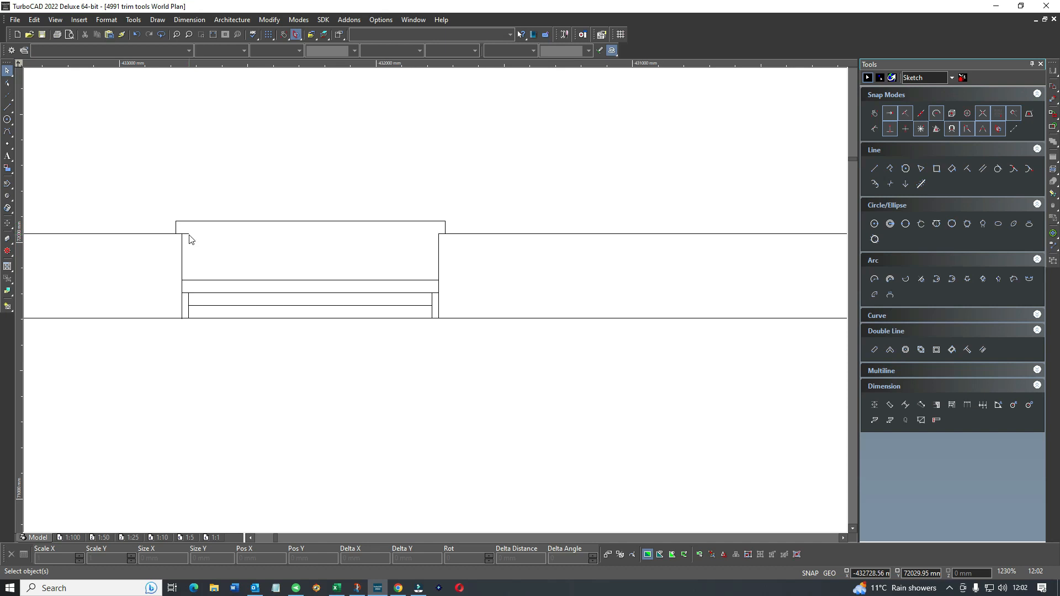
- Undo the wall line extension, the centre line deletion and the window scaling, and clear the selection
{"action": "left_click", "coordinate": [135, 37]}
{"action": "left_click", "coordinate": [135, 37]}
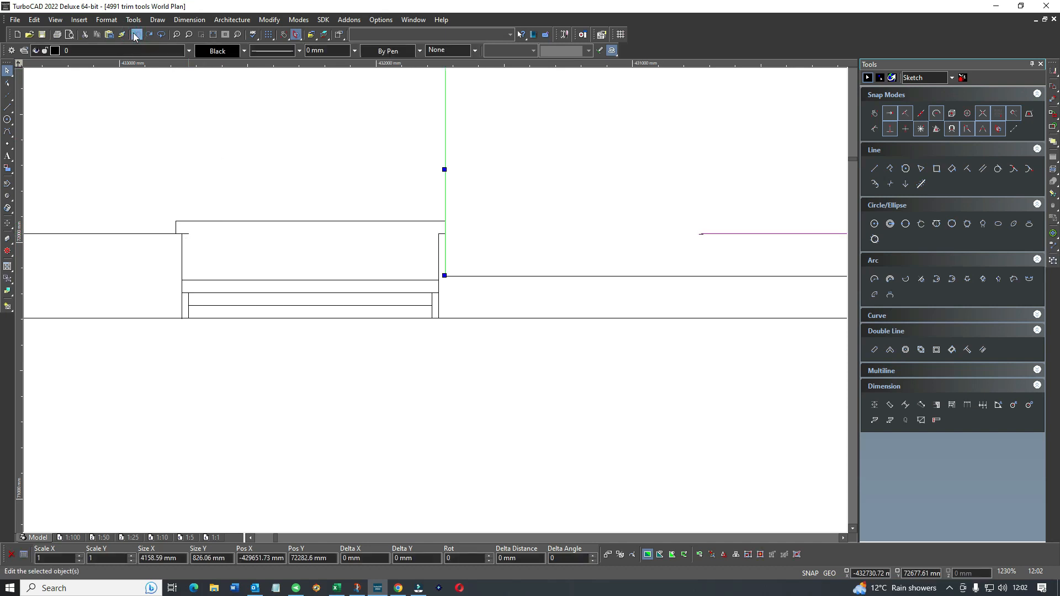
{"action": "left_click", "coordinate": [135, 36]}
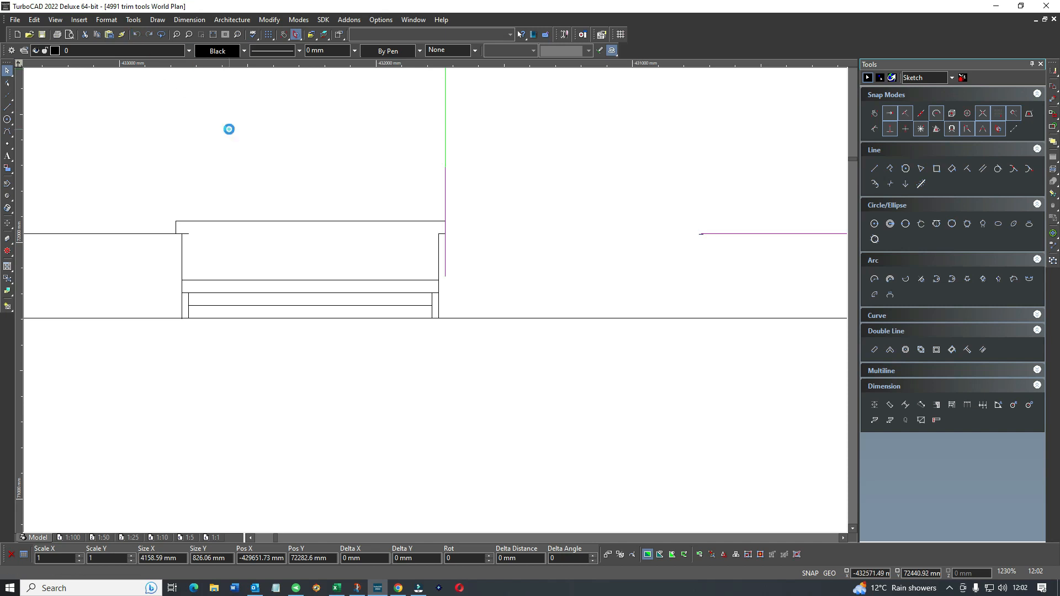
{"action": "left_click", "coordinate": [135, 34]}
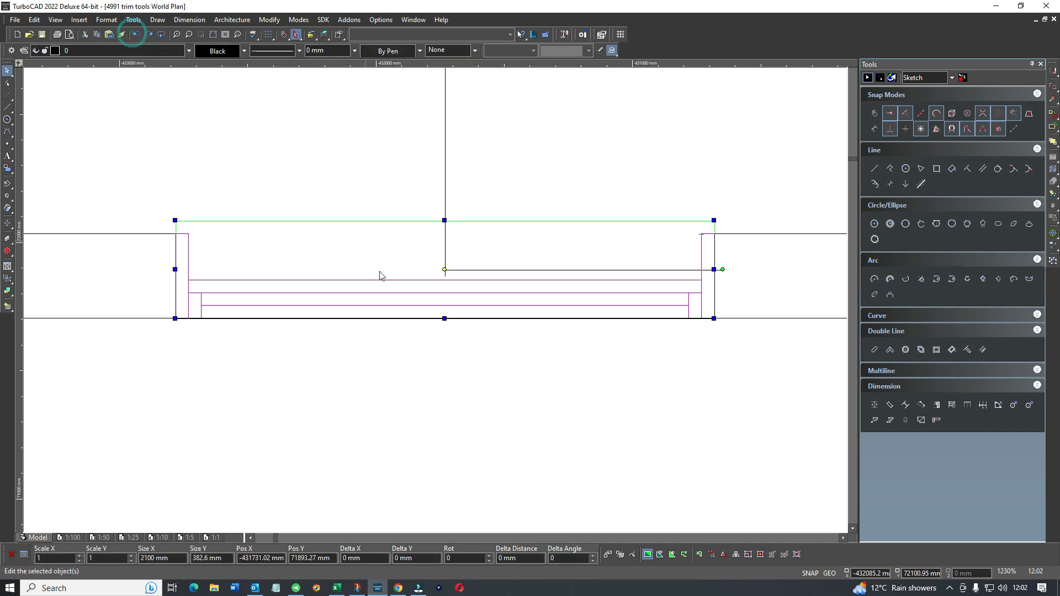
{"action": "left_click", "coordinate": [400, 410]}
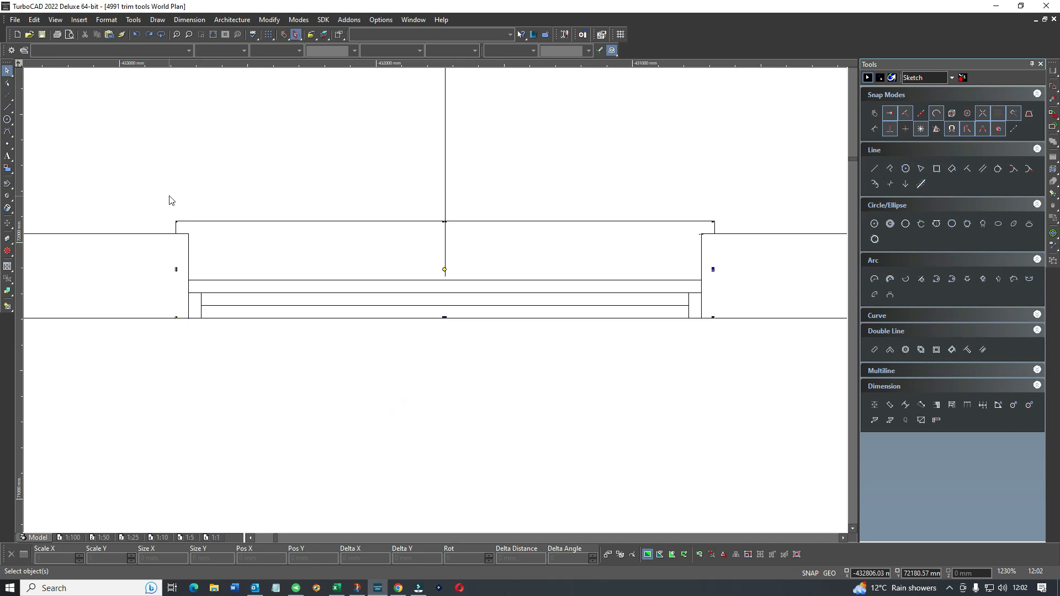
- Stretch the wider window's left end with its reveal horizontally to the right, moving the base point to the centre line
{"action": "left_click_drag", "start_coordinate": [169, 199], "coordinate": [191, 329]}
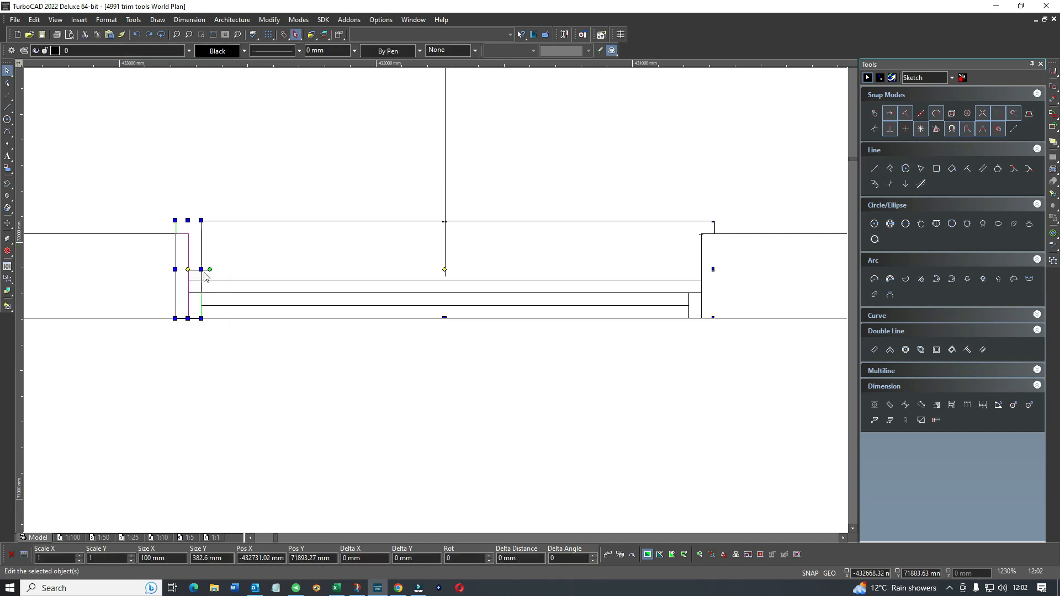
{"action": "left_click", "coordinate": [318, 374]}
{"action": "right_click", "coordinate": [318, 375]}
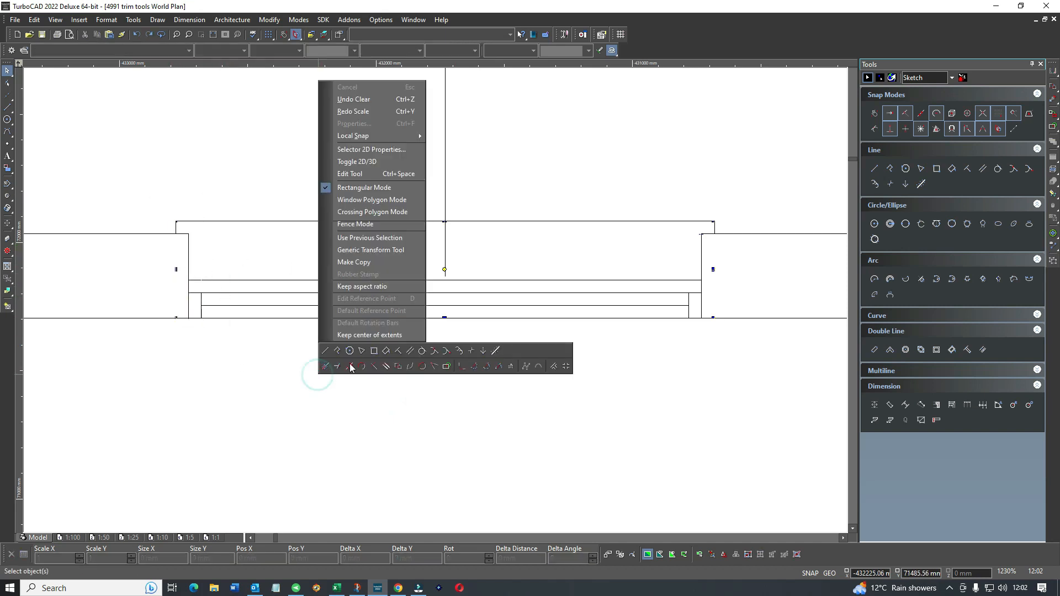
{"action": "left_click", "coordinate": [397, 369]}
{"action": "left_click", "coordinate": [397, 369]}
{"action": "left_click", "coordinate": [170, 210]}
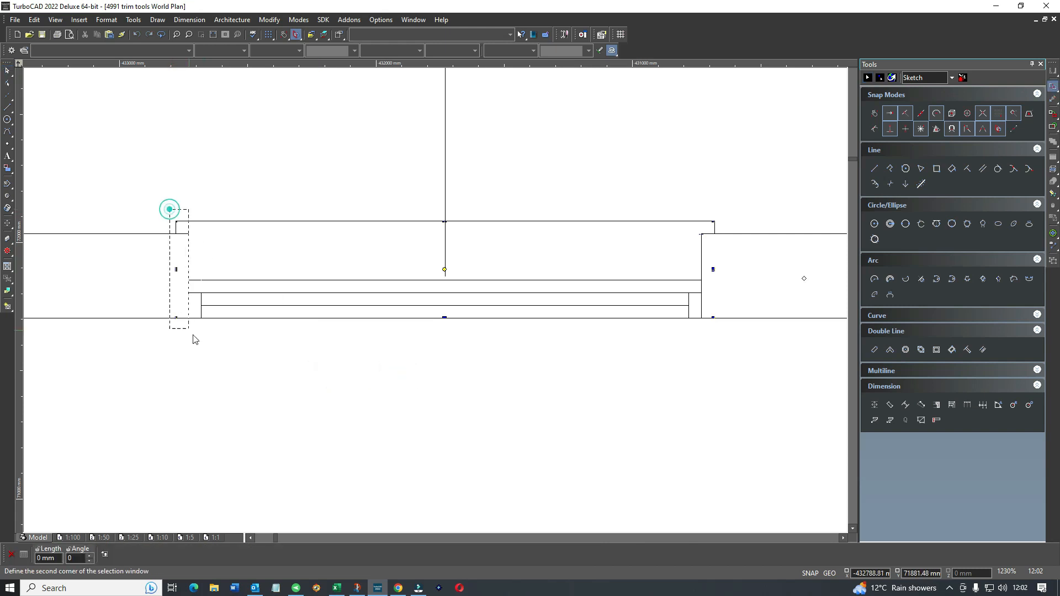
{"action": "left_click", "coordinate": [324, 356]}
{"action": "left_click", "coordinate": [325, 280]}
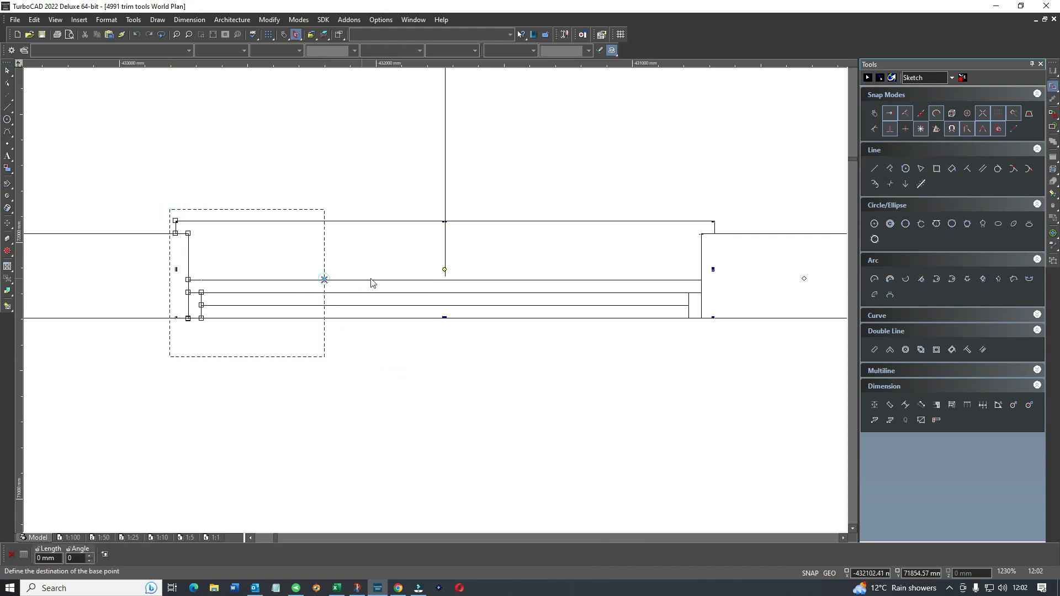
{"action": "left_click", "coordinate": [445, 278]}
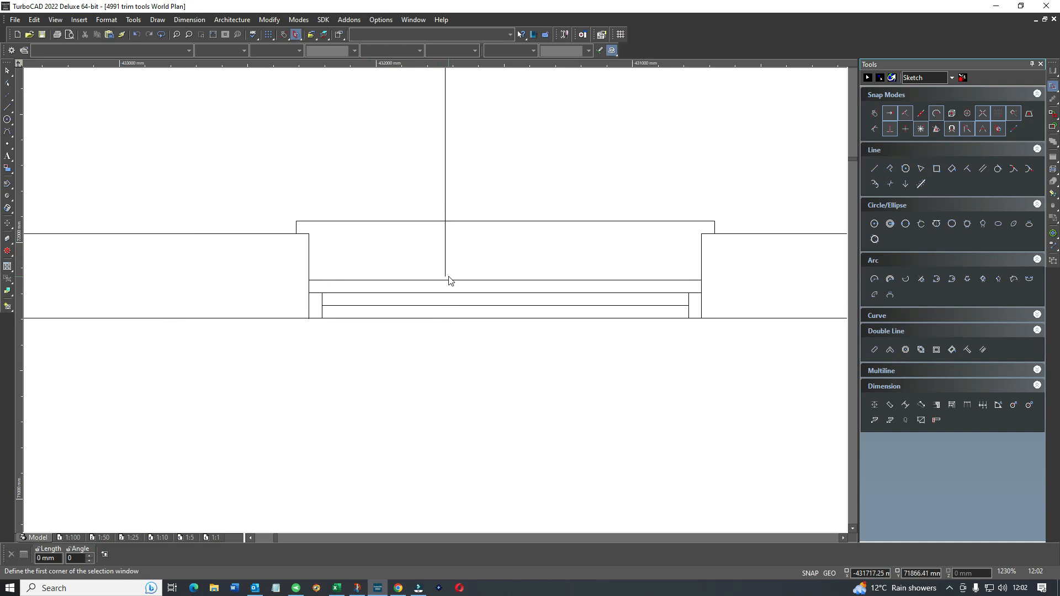
- Stretch the window's right end horizontally to the left, so that its right reveal lands on the original centre line position
{"action": "left_click", "coordinate": [450, 361]}
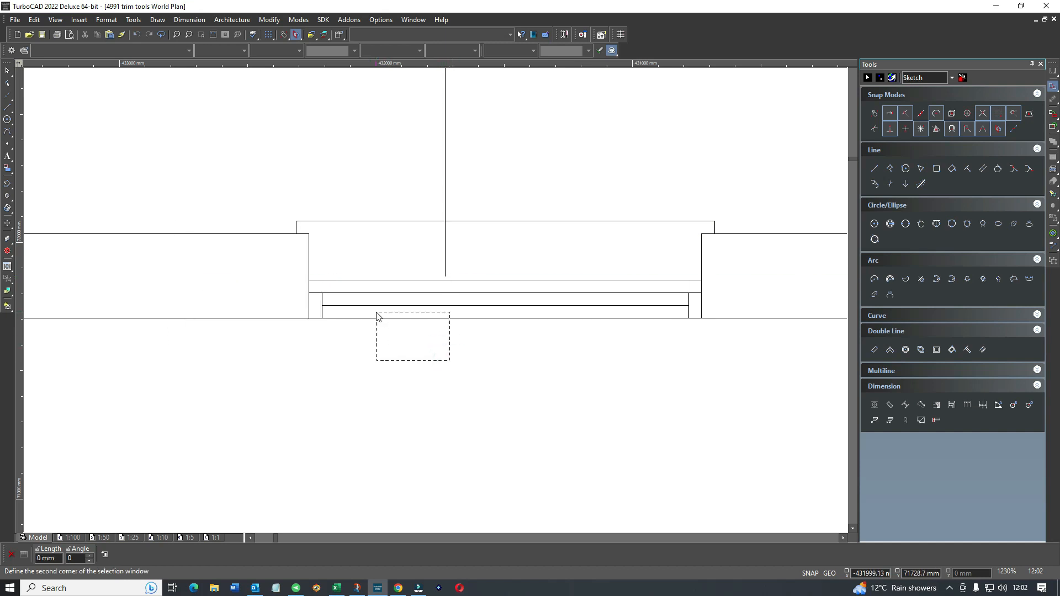
{"action": "left_click", "coordinate": [472, 375]}
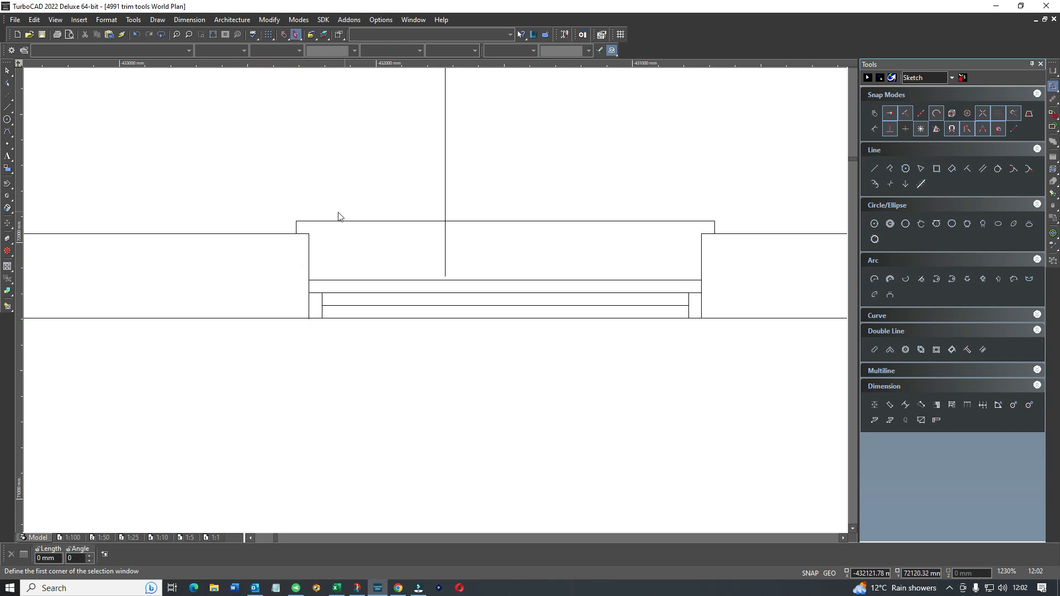
{"action": "left_click", "coordinate": [345, 195]}
{"action": "left_click", "coordinate": [746, 338]}
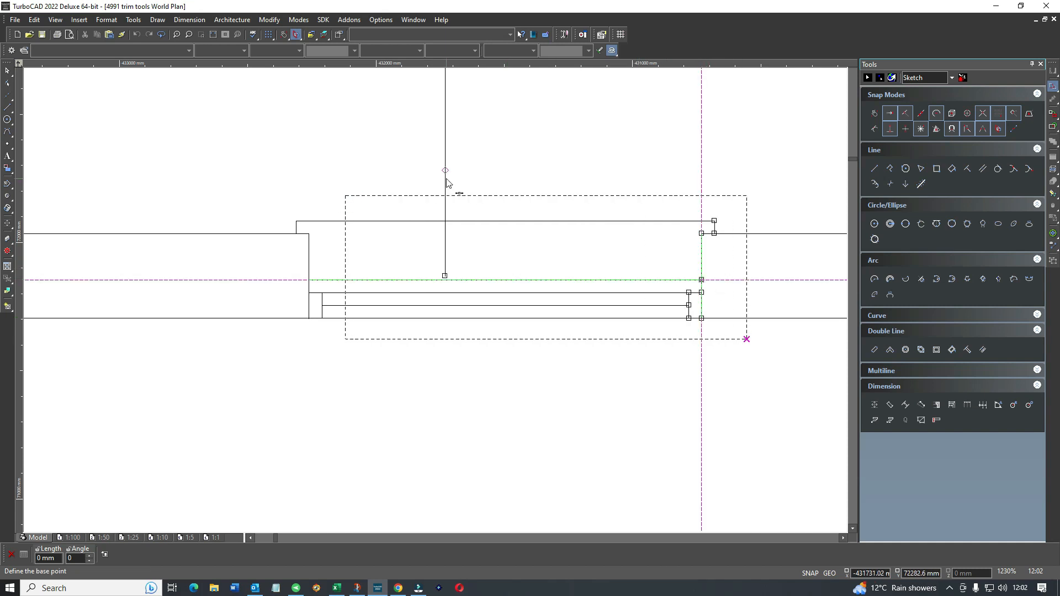
{"action": "left_click", "coordinate": [701, 280]}
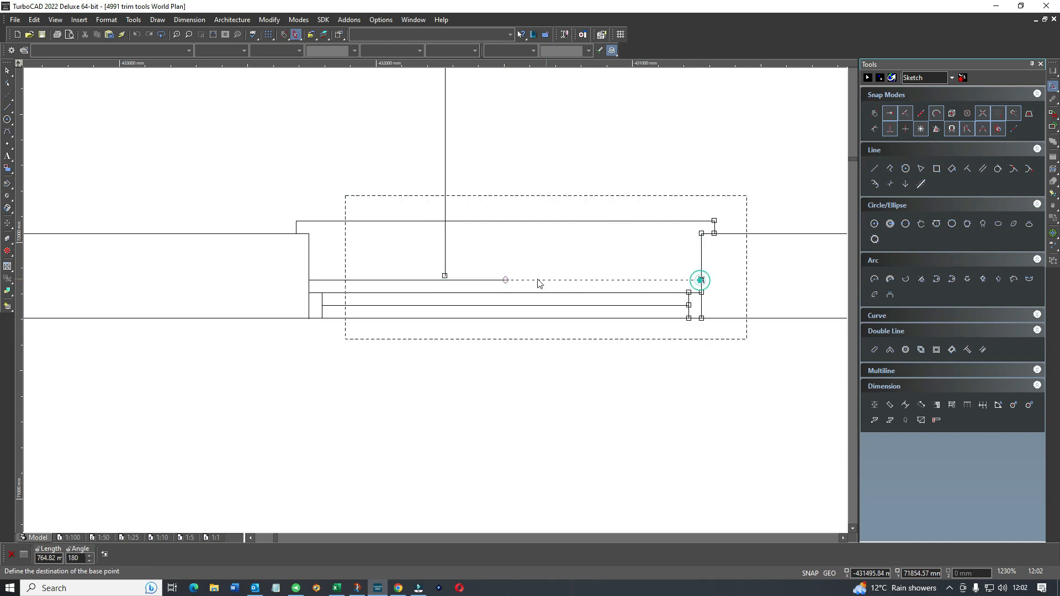
{"action": "left_click", "coordinate": [445, 280]}
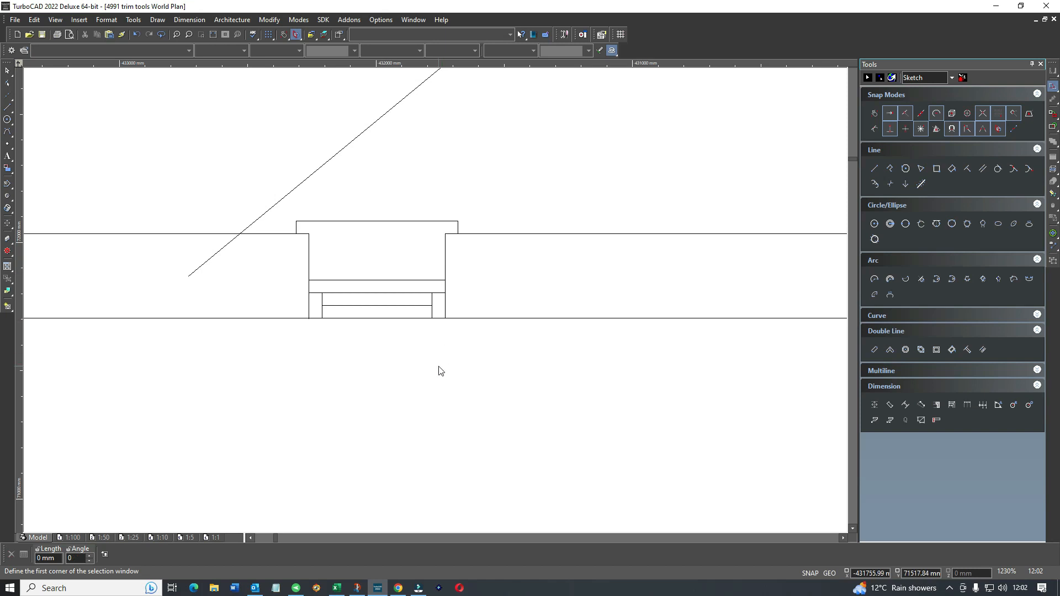
- Delete the slanted former centre line above the narrowed window and check the window's connections to the wall
{"action": "scroll", "coordinate": [436, 367], "scroll_direction": "down", "scroll_amount": 3}
{"action": "left_click", "coordinate": [436, 299]}
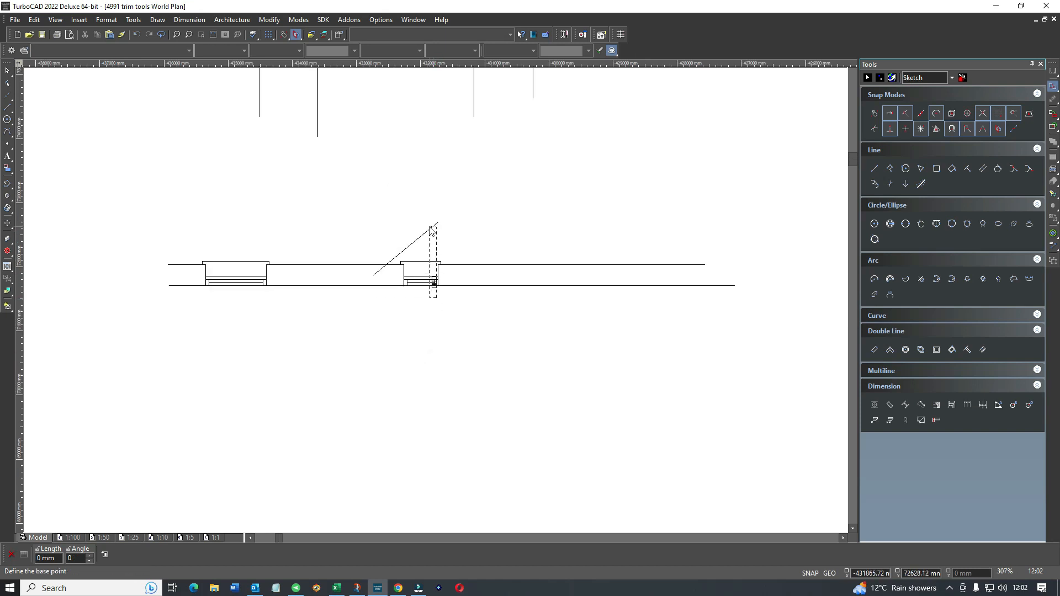
{"action": "left_click", "coordinate": [429, 227]}
{"action": "left_click", "coordinate": [7, 70]}
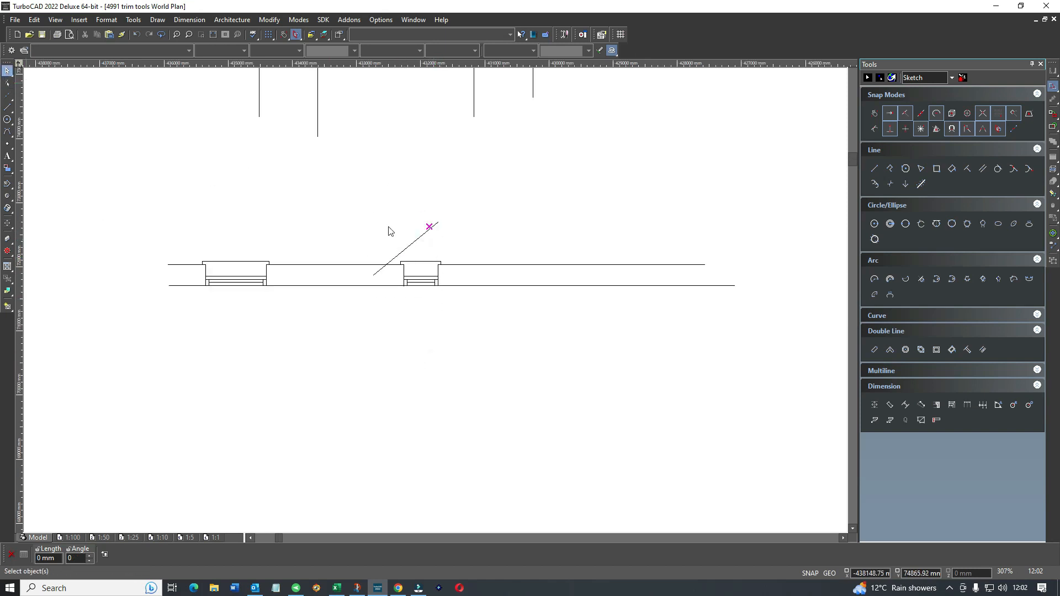
{"action": "left_click", "coordinate": [419, 243]}
{"action": "key", "text": "Delete"}
{"action": "scroll", "coordinate": [435, 304], "scroll_direction": "up", "scroll_amount": 3}
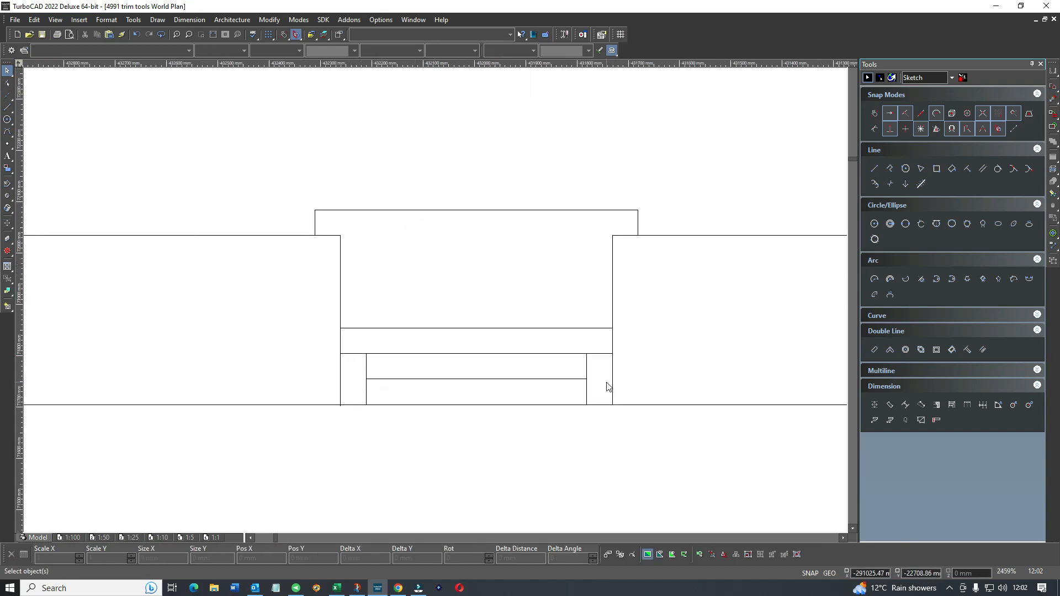
{"action": "scroll", "coordinate": [433, 304], "scroll_direction": "down", "scroll_amount": 2}
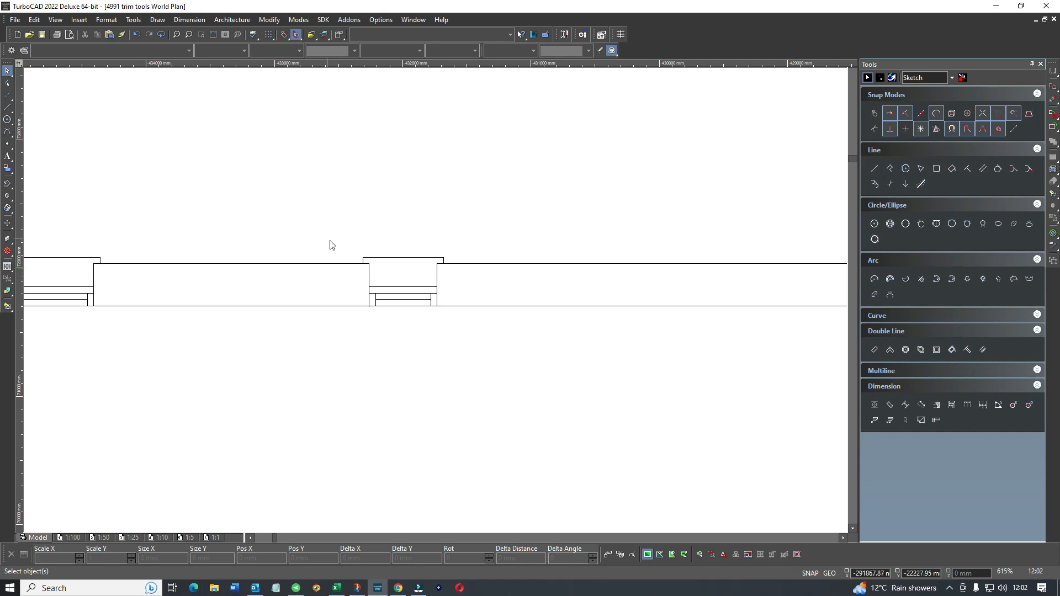
{"action": "left_click_drag", "start_coordinate": [350, 243], "coordinate": [466, 322]}
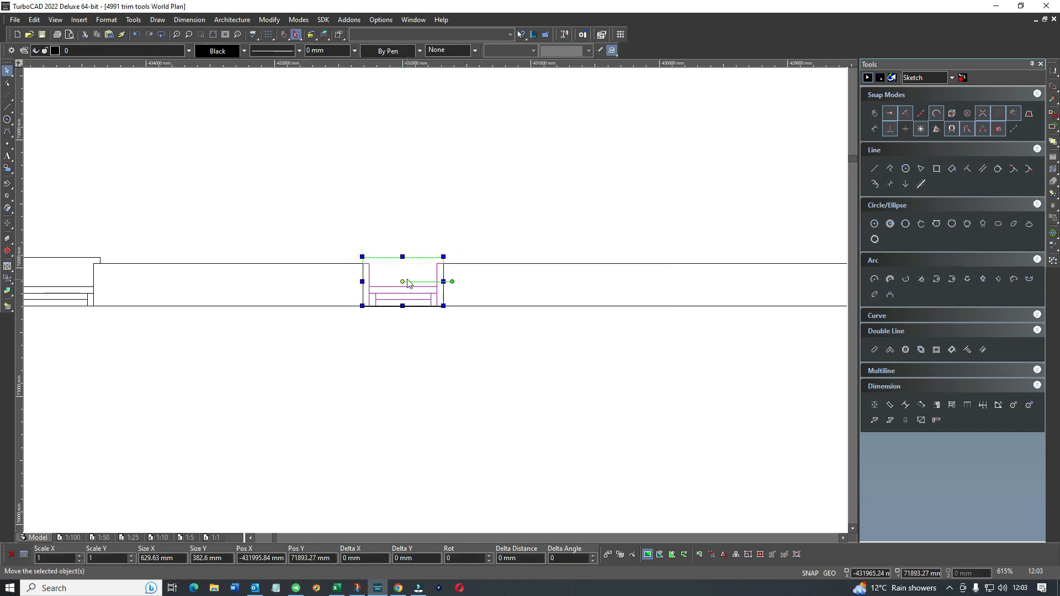
{"action": "left_click", "coordinate": [403, 333]}
{"action": "left_click_drag", "start_coordinate": [371, 241], "coordinate": [448, 306]}
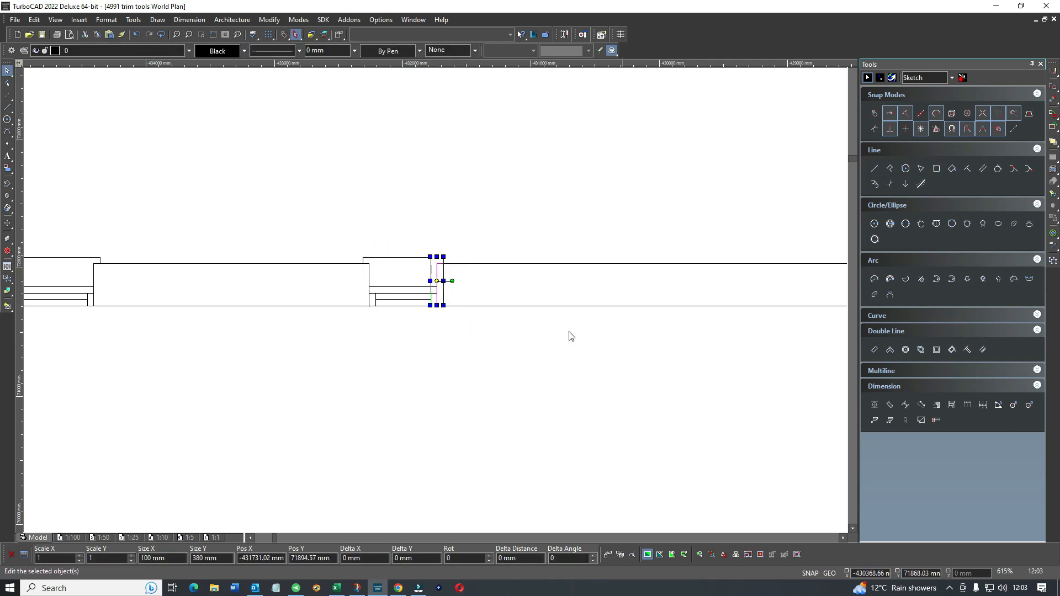
{"action": "left_click", "coordinate": [407, 352]}
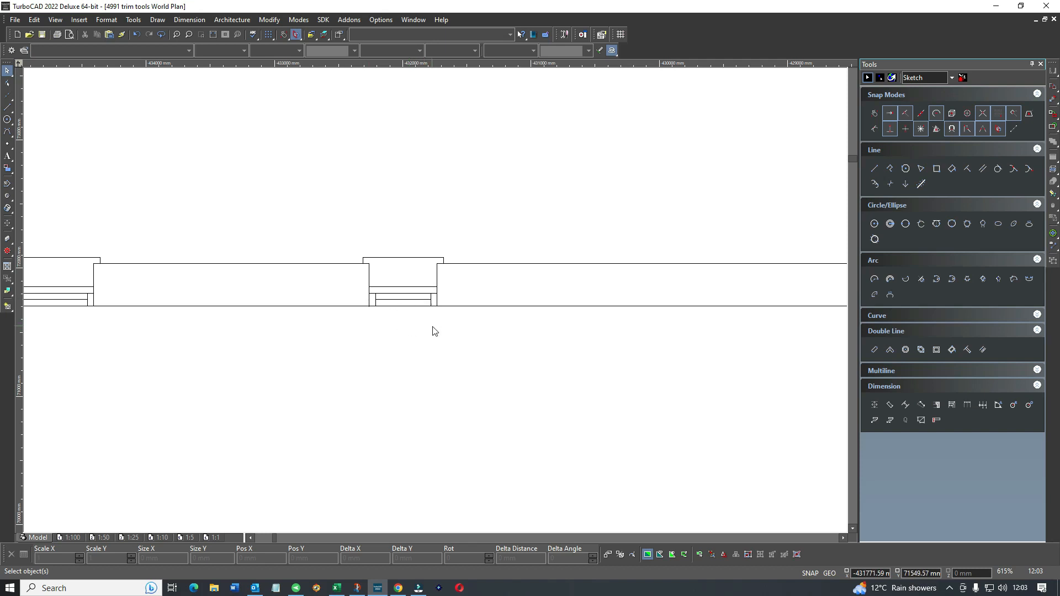
- Stretch the narrowed window's right end with its reveal horizontally to the right to widen the window in the wall
{"action": "right_click", "coordinate": [433, 331]}
{"action": "left_click", "coordinate": [511, 325]}
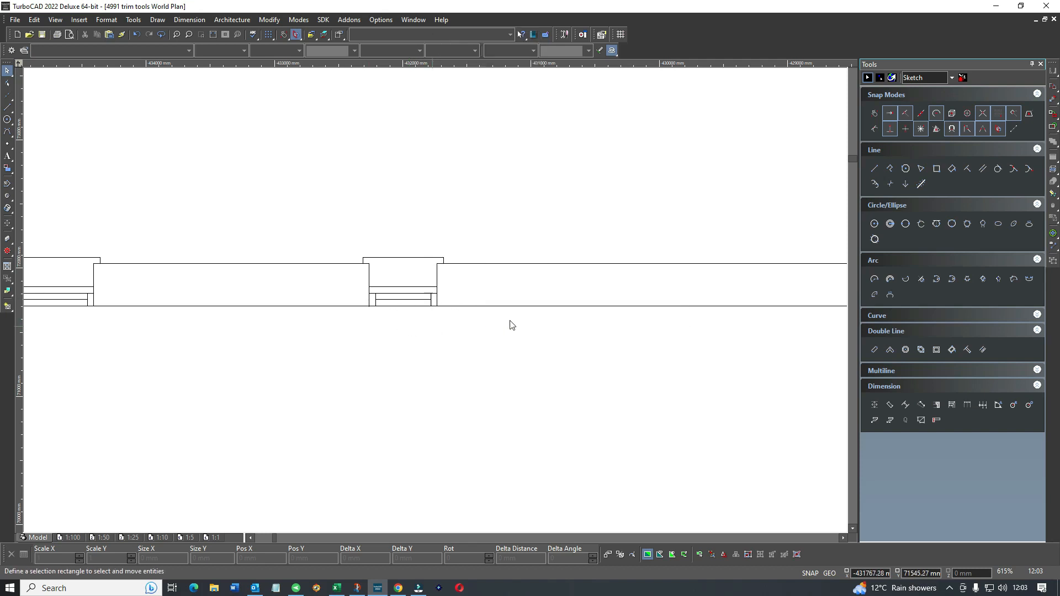
{"action": "left_click", "coordinate": [388, 241]}
{"action": "left_click", "coordinate": [472, 328]}
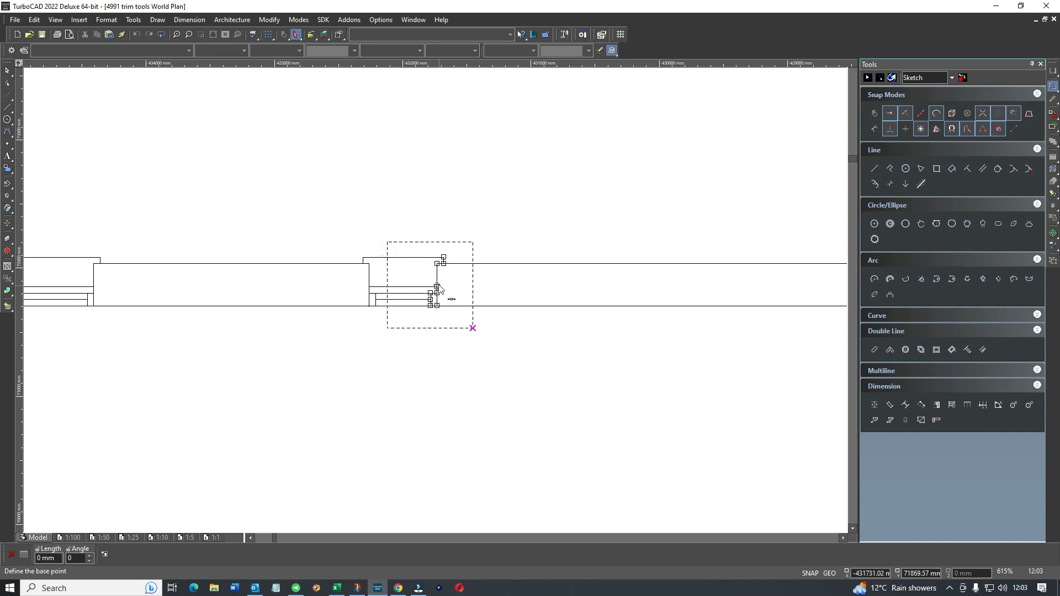
{"action": "left_click", "coordinate": [436, 287]}
{"action": "left_click", "coordinate": [540, 293]}
{"action": "left_click", "coordinate": [539, 324]}
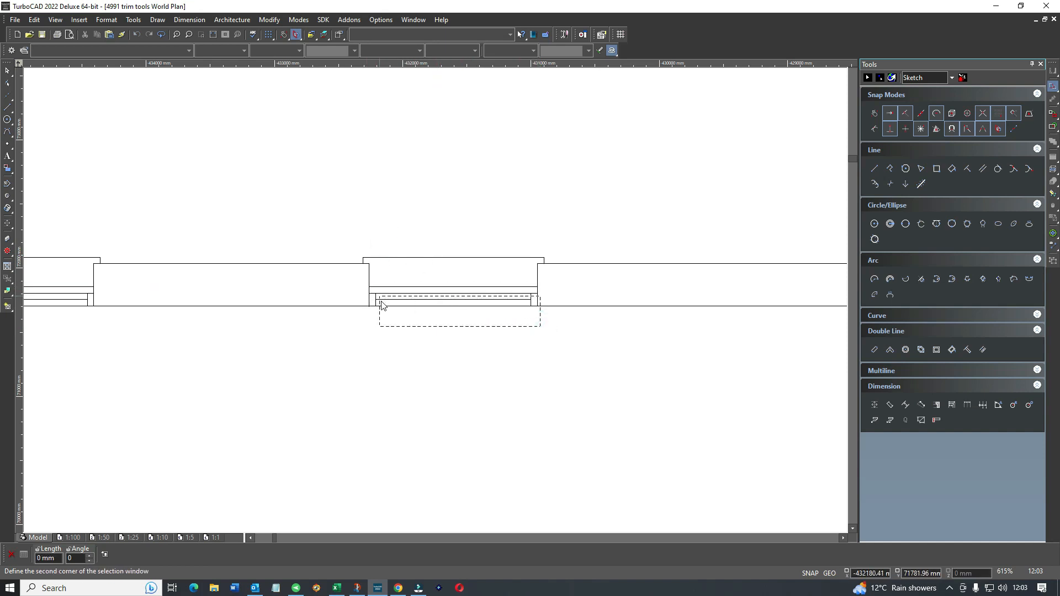
{"action": "left_click", "coordinate": [311, 352]}
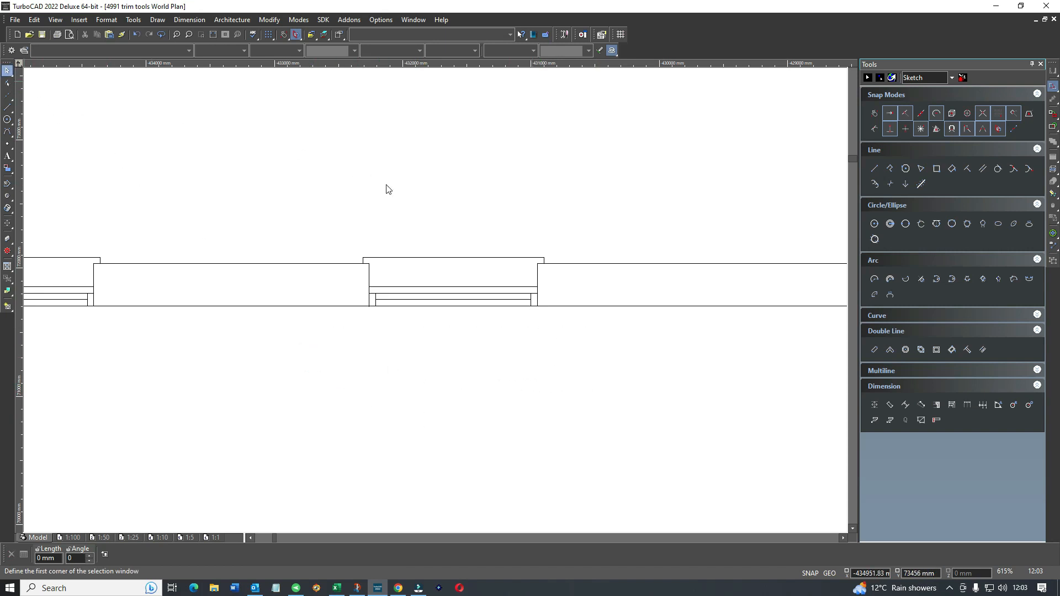
{"action": "key", "text": "Escape"}
- Stretch the same window's right end further to the right, starting from a base point beside the reveal
{"action": "left_click_drag", "start_coordinate": [392, 221], "coordinate": [583, 334]}
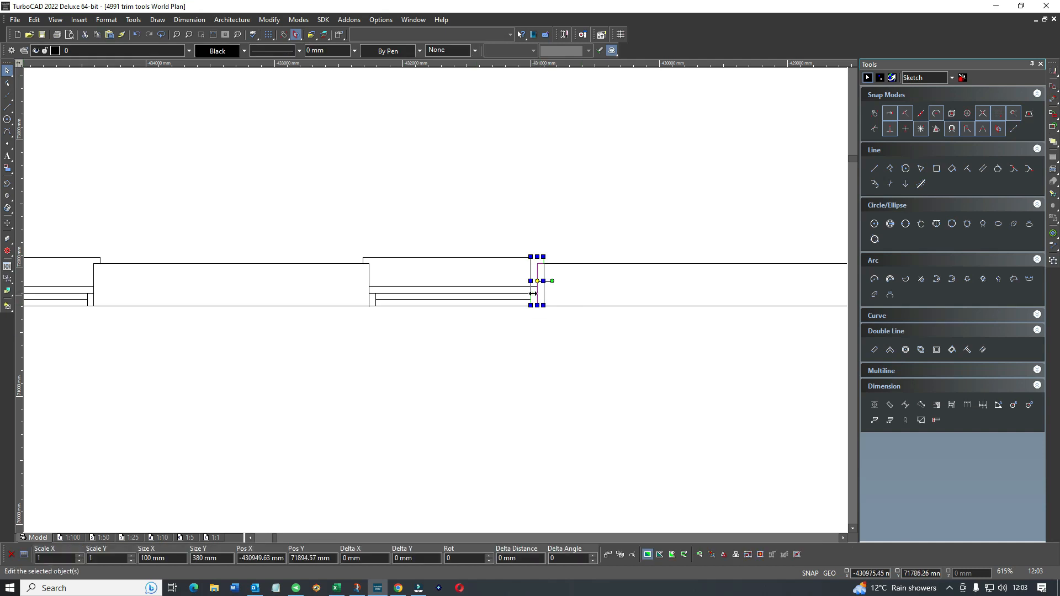
{"action": "left_click", "coordinate": [521, 338]}
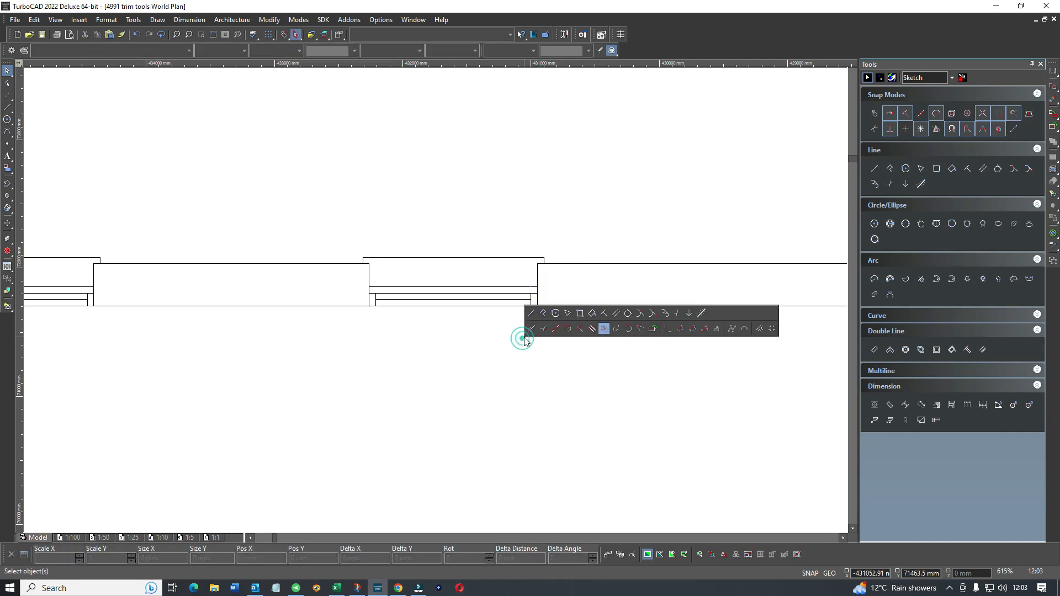
{"action": "left_click", "coordinate": [604, 331]}
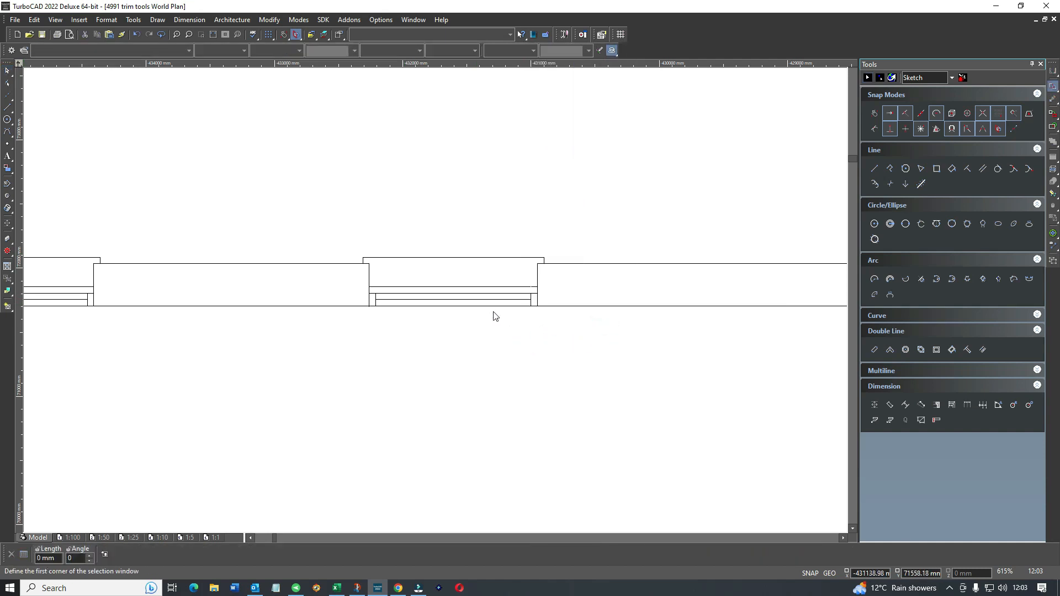
{"action": "left_click", "coordinate": [419, 239]}
{"action": "left_click", "coordinate": [568, 343]}
{"action": "scroll", "coordinate": [567, 342], "scroll_direction": "down", "scroll_amount": 2}
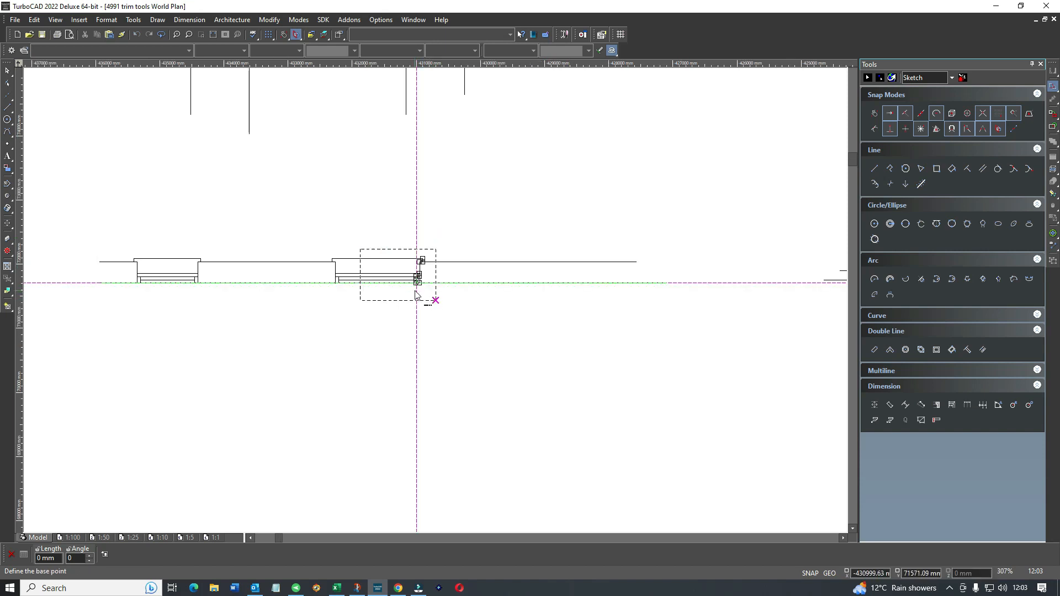
{"action": "scroll", "coordinate": [417, 291], "scroll_direction": "up", "scroll_amount": 4}
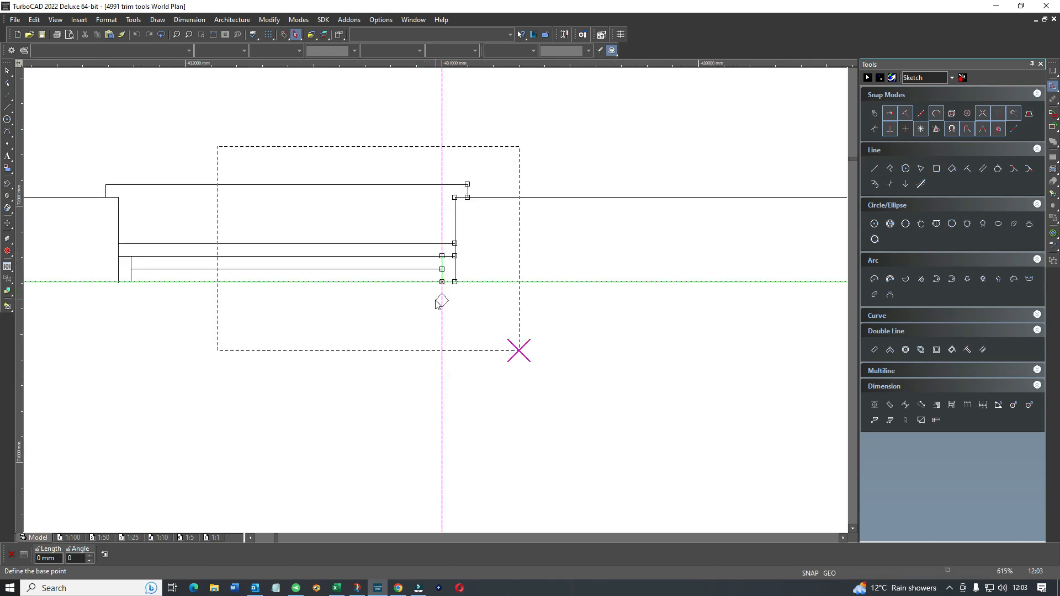
{"action": "left_click", "coordinate": [519, 250]}
{"action": "left_click", "coordinate": [755, 260]}
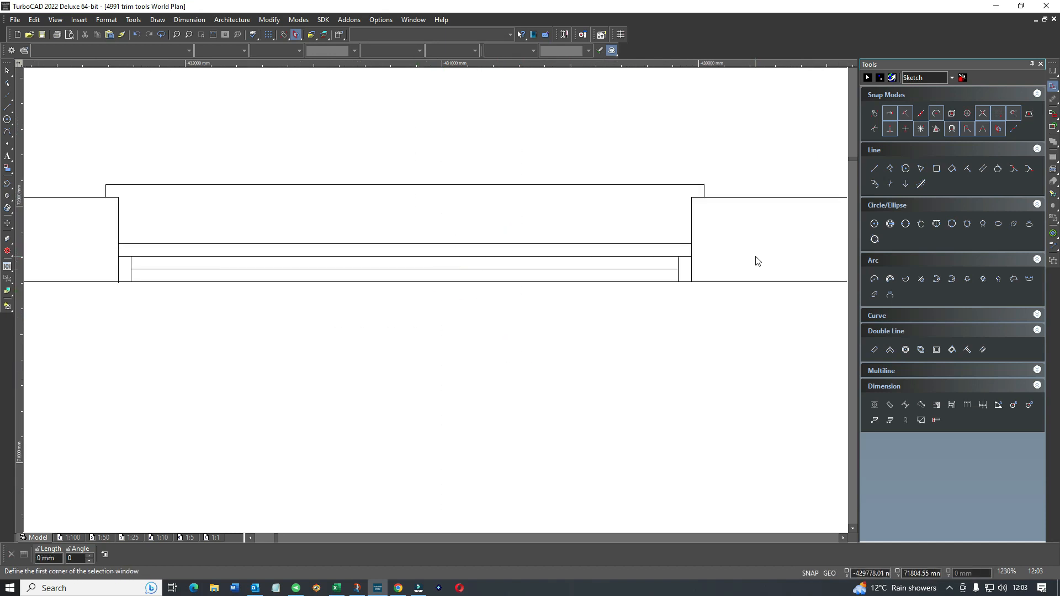
{"action": "scroll", "coordinate": [438, 300], "scroll_direction": "down", "scroll_amount": 2}
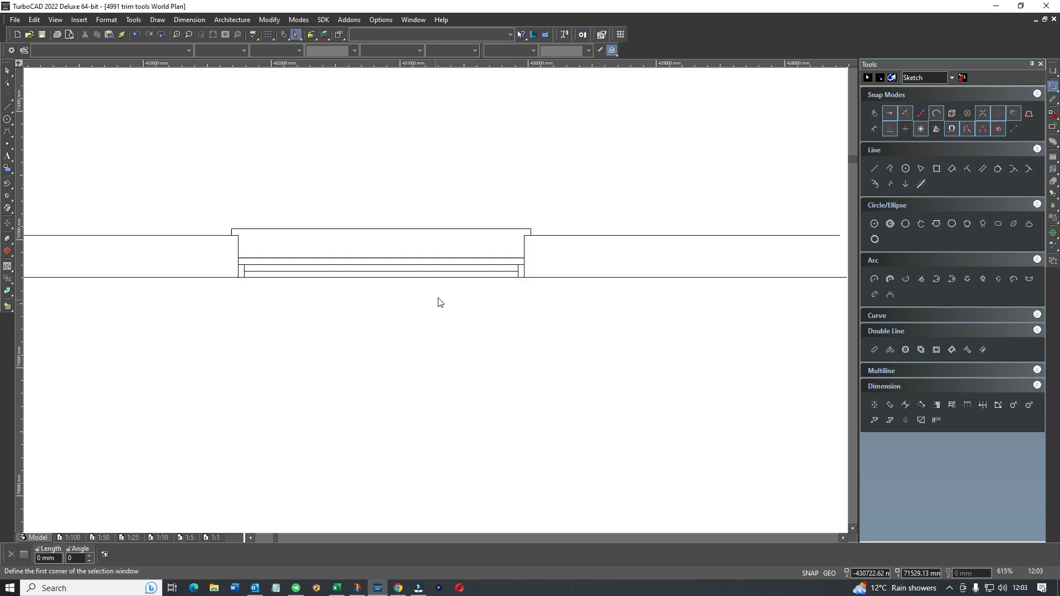
- Stretch the window's right end by a length of -300 mm and check the overall width of the window
{"action": "left_click", "coordinate": [329, 205]}
{"action": "left_click", "coordinate": [599, 315]}
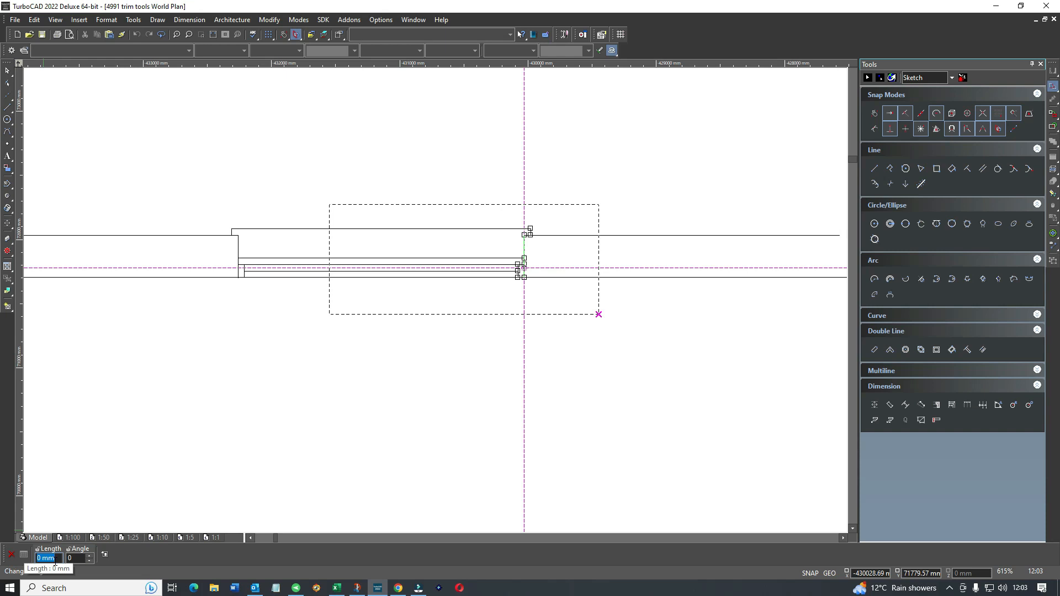
{"action": "type", "text": "-300"}
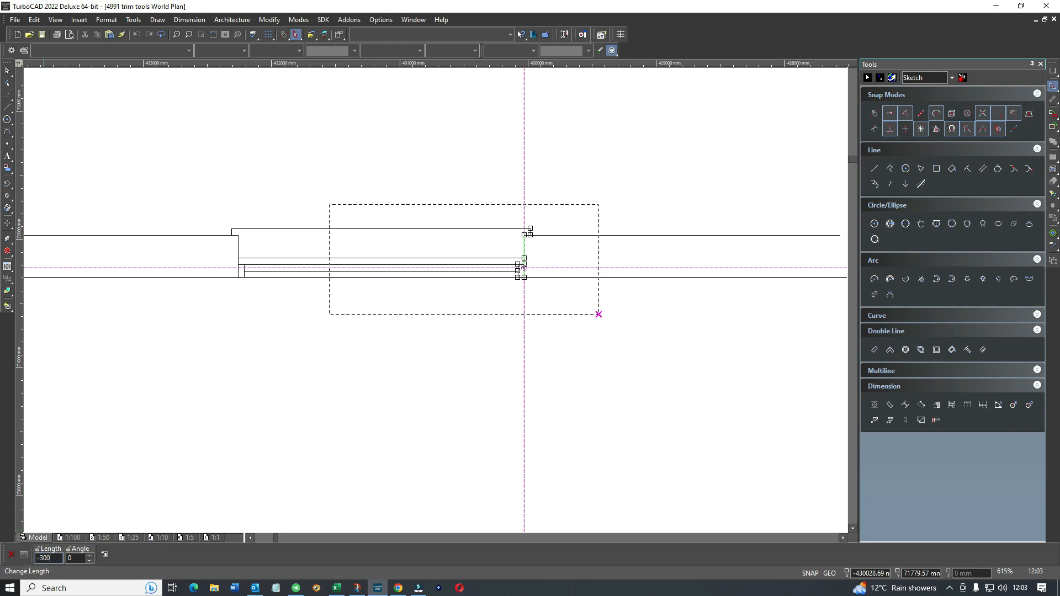
{"action": "key", "text": "Return"}
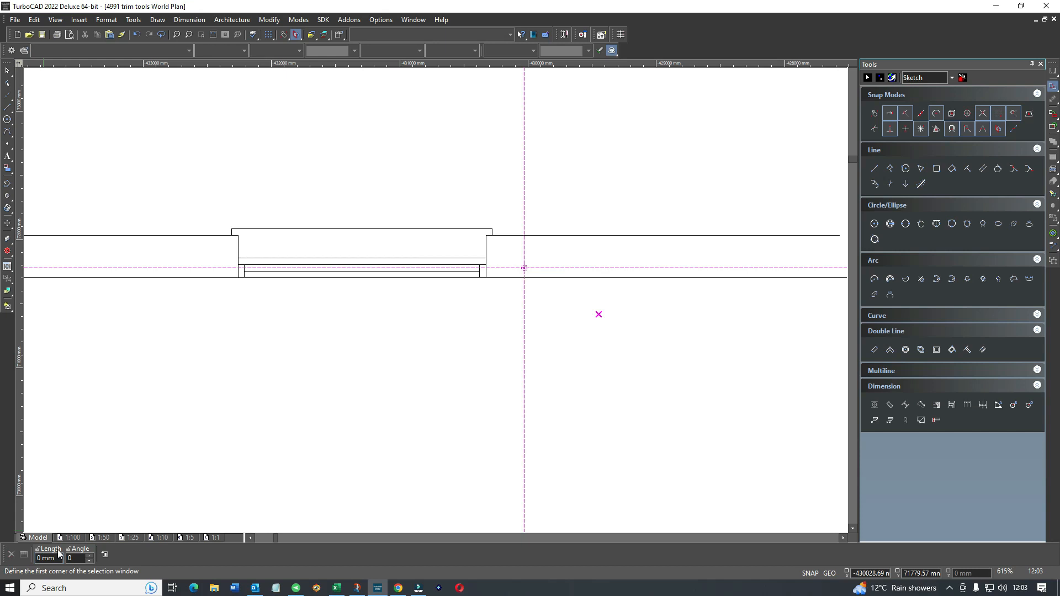
{"action": "key", "text": "Escape"}
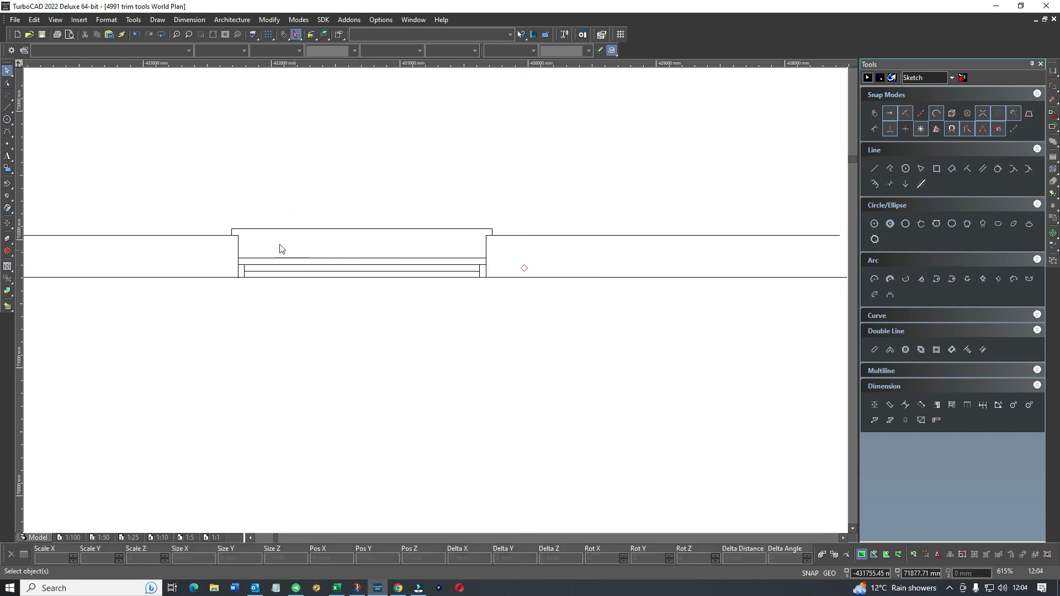
{"action": "left_click_drag", "start_coordinate": [220, 220], "coordinate": [498, 324]}
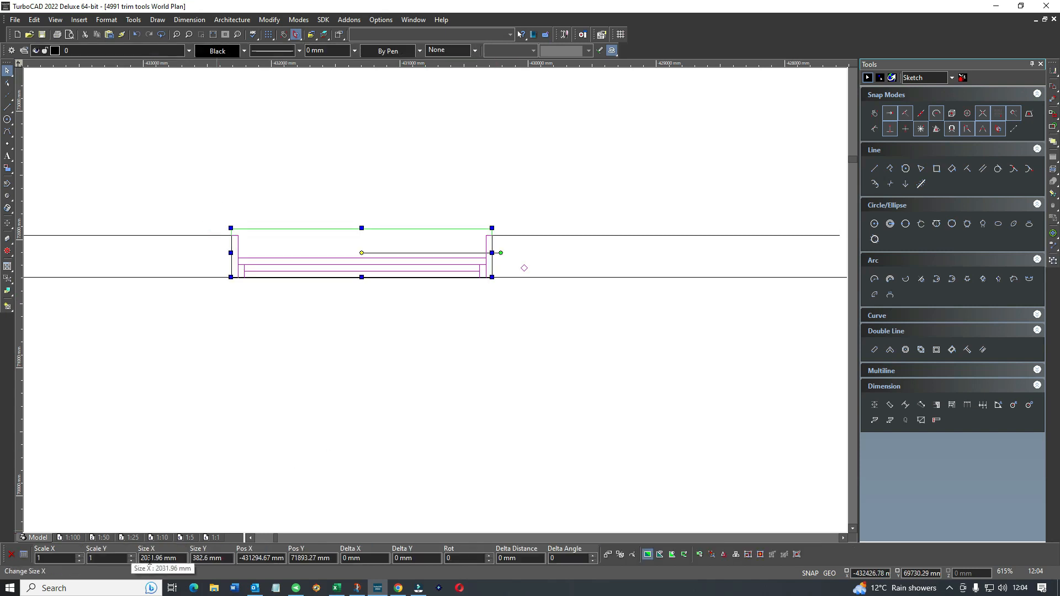
{"action": "left_click", "coordinate": [360, 323]}
{"action": "left_click_drag", "start_coordinate": [272, 214], "coordinate": [505, 296]}
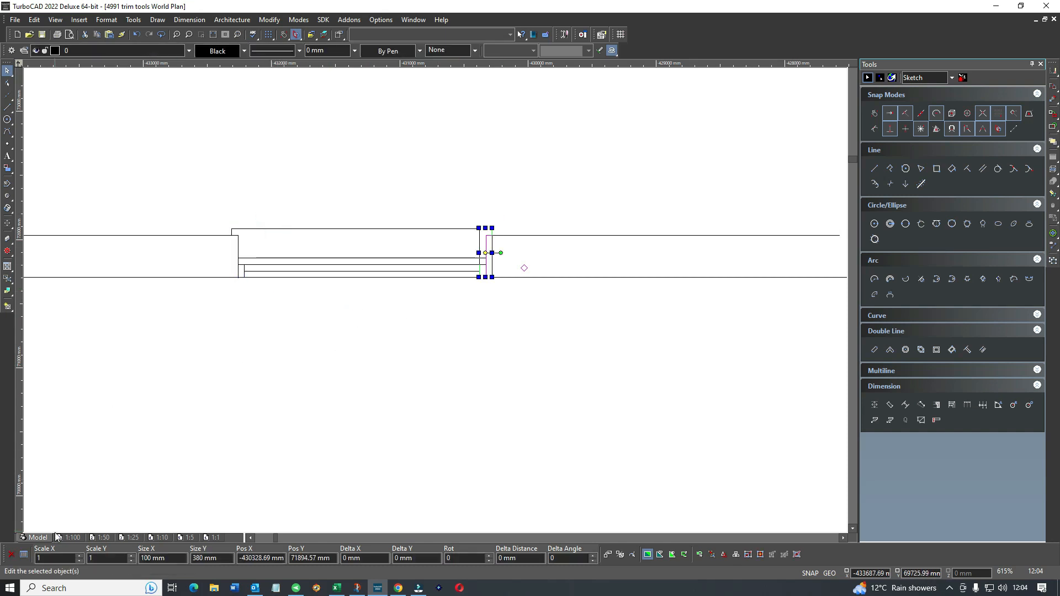
{"action": "left_click", "coordinate": [370, 402]}
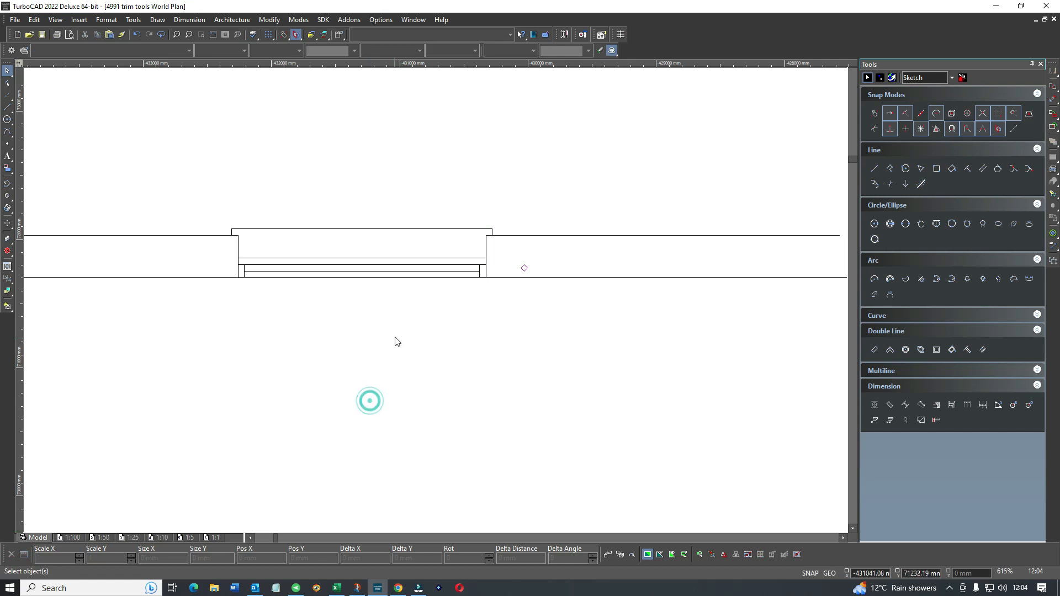
- Shorten the window again by stretching its right end with a length of -1000 mm
{"action": "right_click", "coordinate": [395, 339]}
{"action": "left_click", "coordinate": [475, 328]}
{"action": "left_click", "coordinate": [475, 328]}
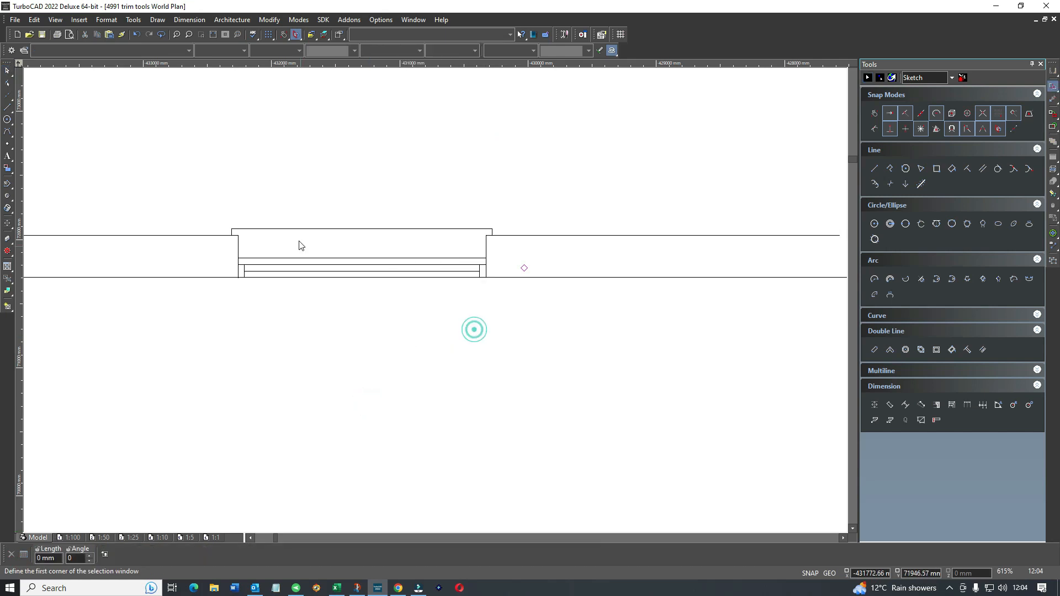
{"action": "left_click_drag", "start_coordinate": [307, 217], "coordinate": [558, 300]}
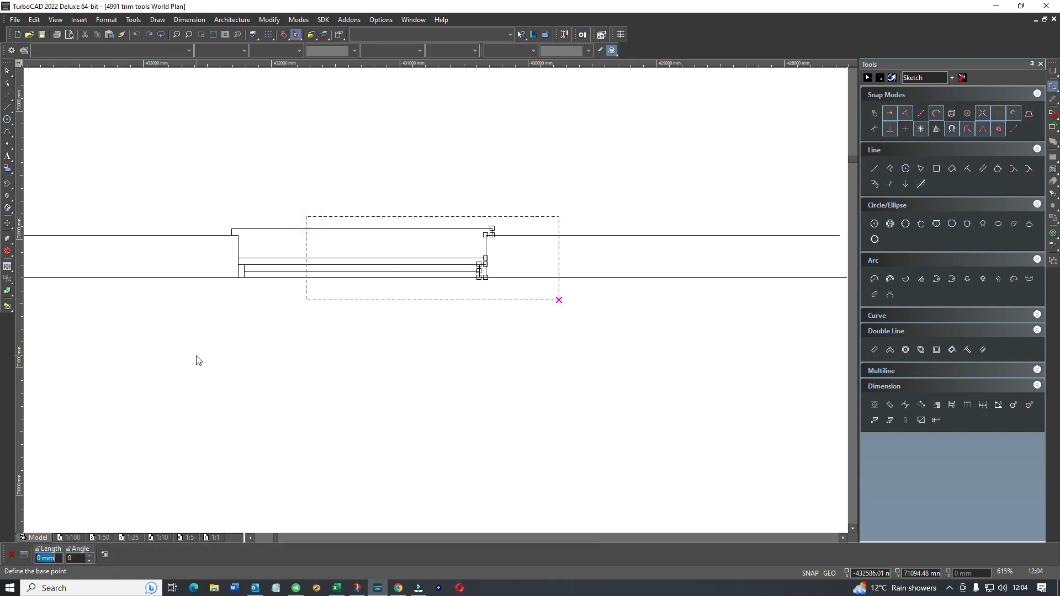
{"action": "type", "text": "-1000"}
{"action": "key", "text": "Return"}
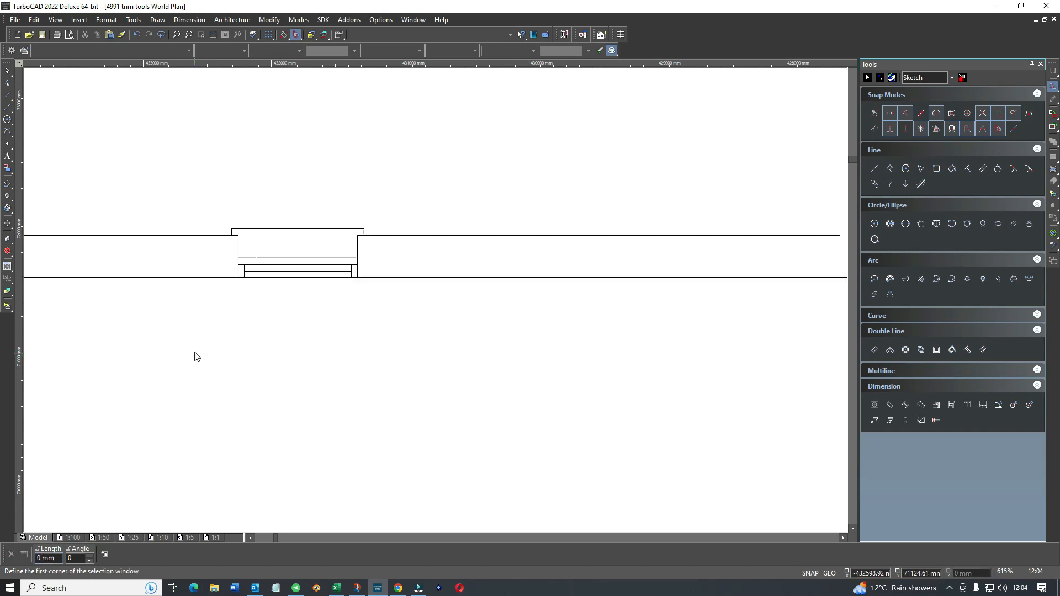
{"action": "left_click", "coordinate": [217, 218]}
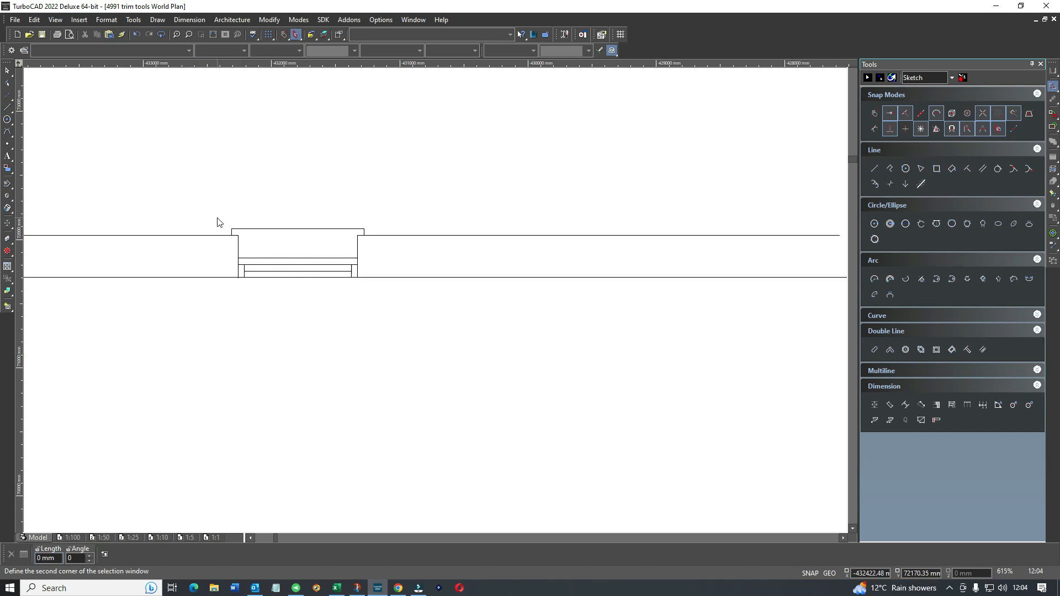
{"action": "left_click", "coordinate": [391, 319]}
{"action": "scroll", "coordinate": [354, 301], "scroll_direction": "down", "scroll_amount": 2}
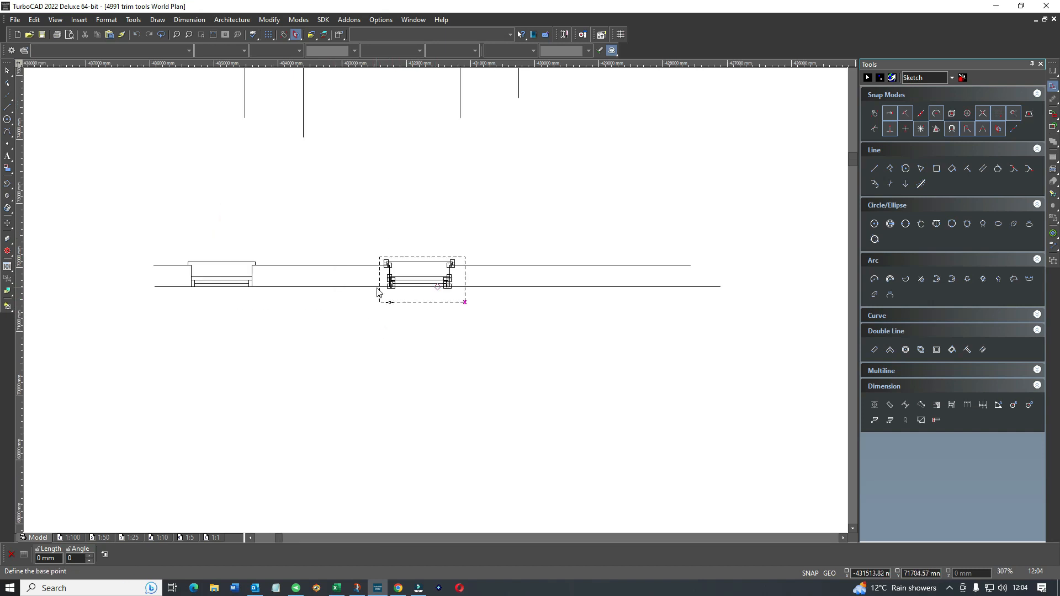
{"action": "scroll", "coordinate": [492, 314], "scroll_direction": "down", "scroll_amount": 1}
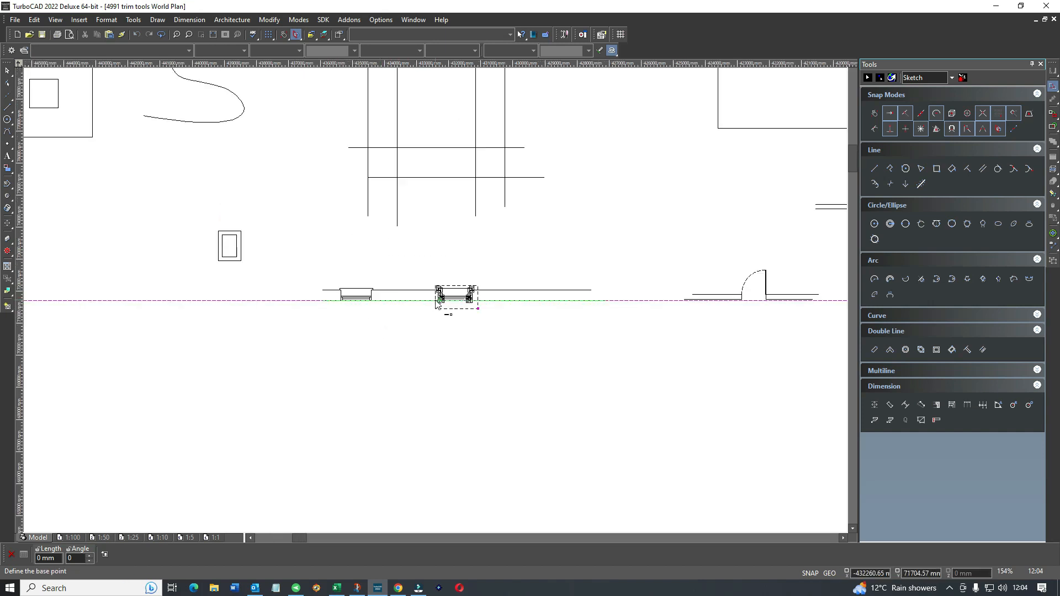
{"action": "scroll", "coordinate": [222, 249], "scroll_direction": "up", "scroll_amount": 2}
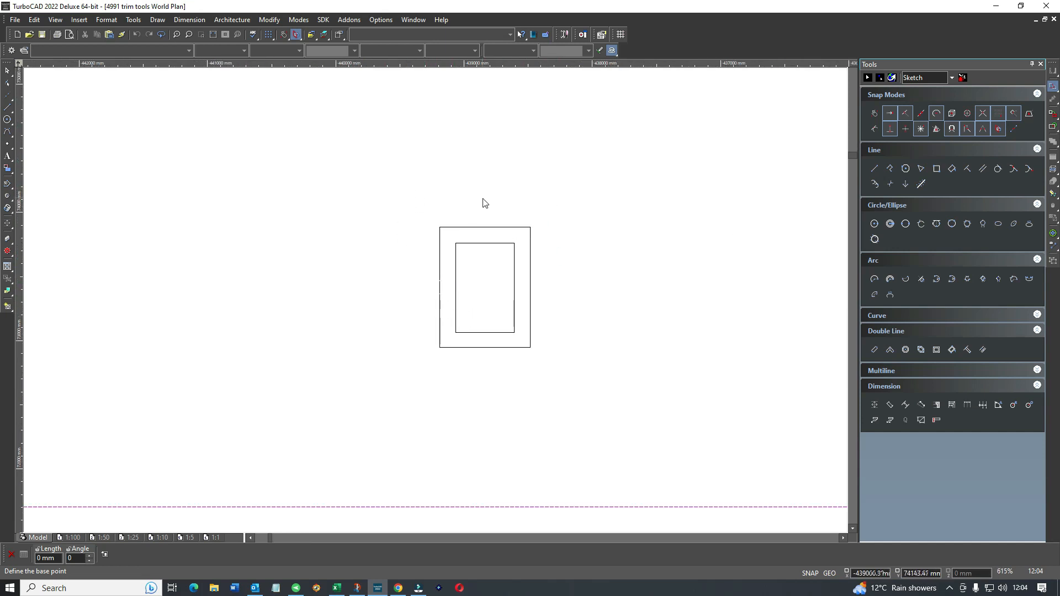
{"action": "left_click", "coordinate": [419, 272]}
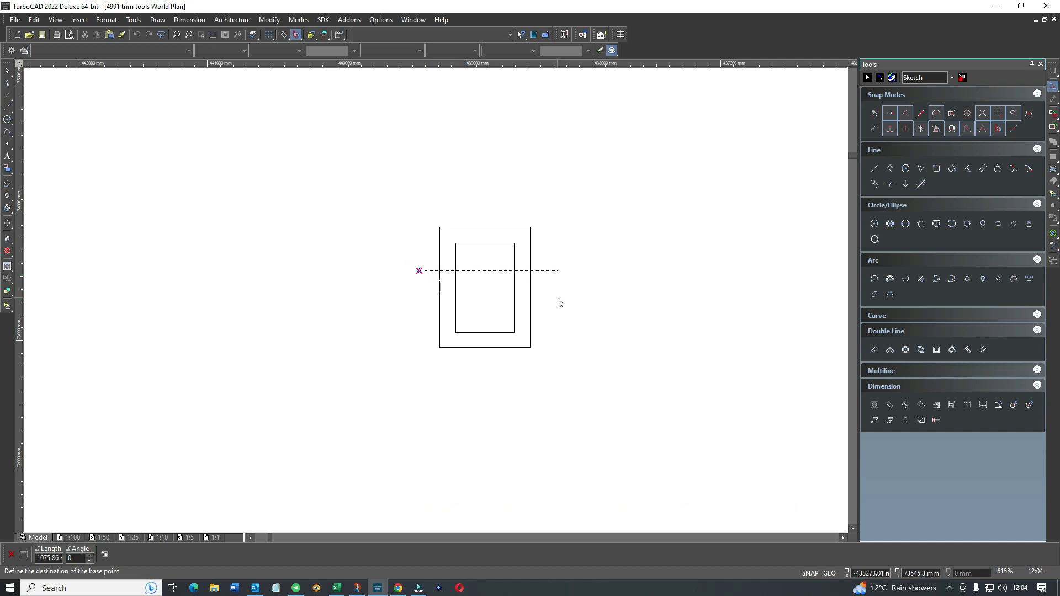
{"action": "key", "text": "Escape"}
- Stretch the lower ends of the two nested rectangles vertically downward together, using the outer bottom edge as base point
{"action": "right_click", "coordinate": [585, 327]}
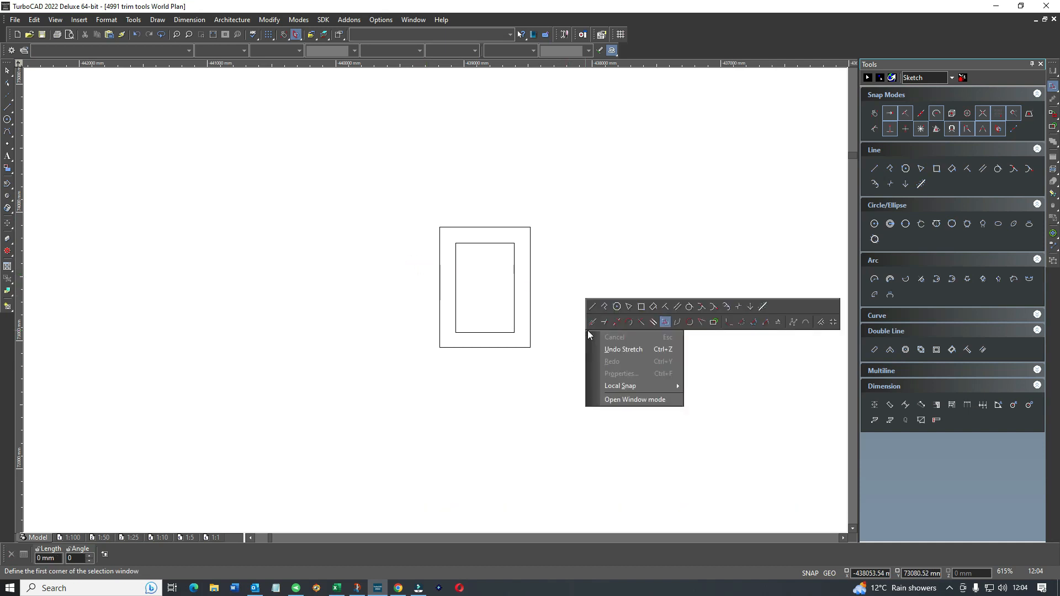
{"action": "left_click", "coordinate": [665, 323]}
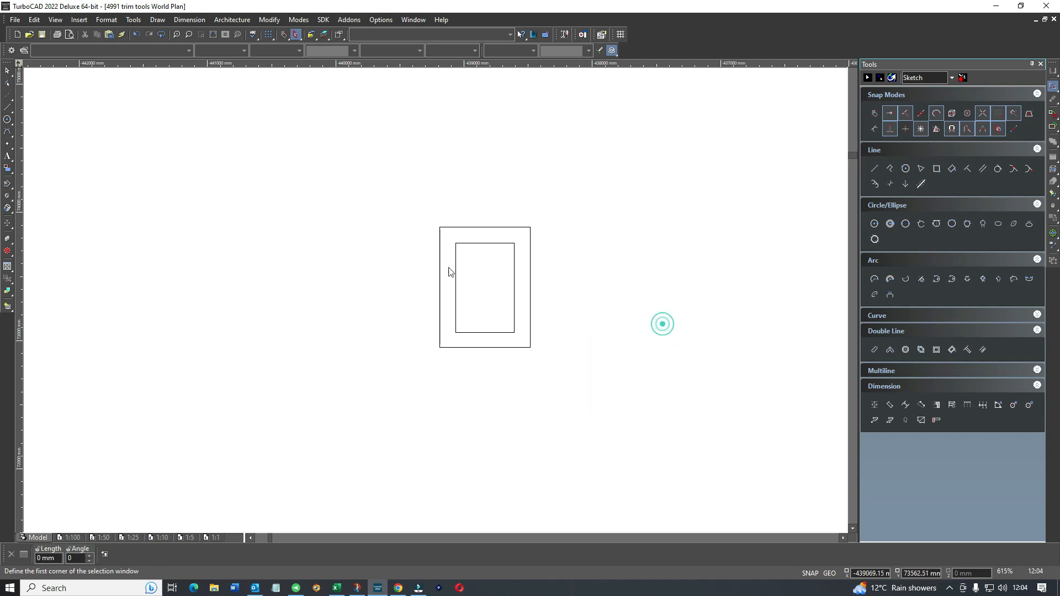
{"action": "left_click", "coordinate": [409, 267]}
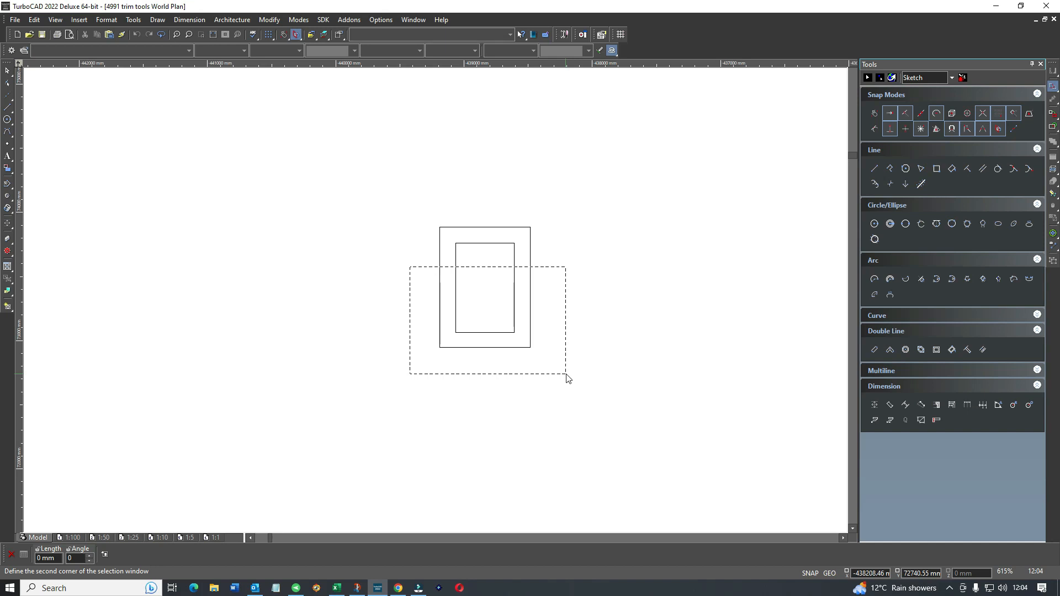
{"action": "left_click", "coordinate": [568, 372]}
{"action": "left_click", "coordinate": [486, 348]}
{"action": "left_click", "coordinate": [492, 461]}
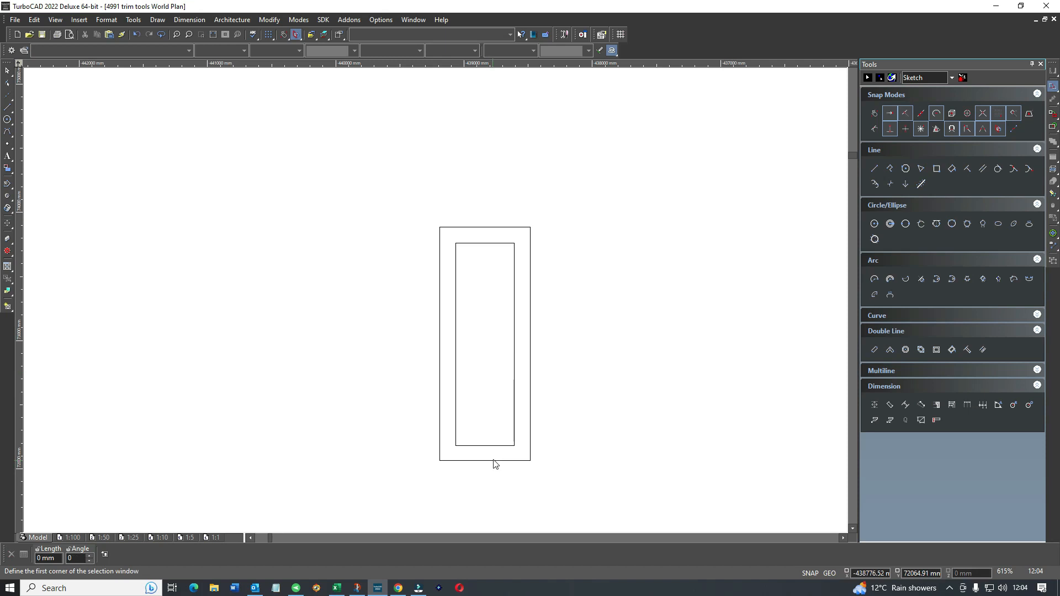
- Stretch the right sides of both nested rectangles horizontally to the right to widen them, and leave the Stretch tool
{"action": "left_click", "coordinate": [480, 203]}
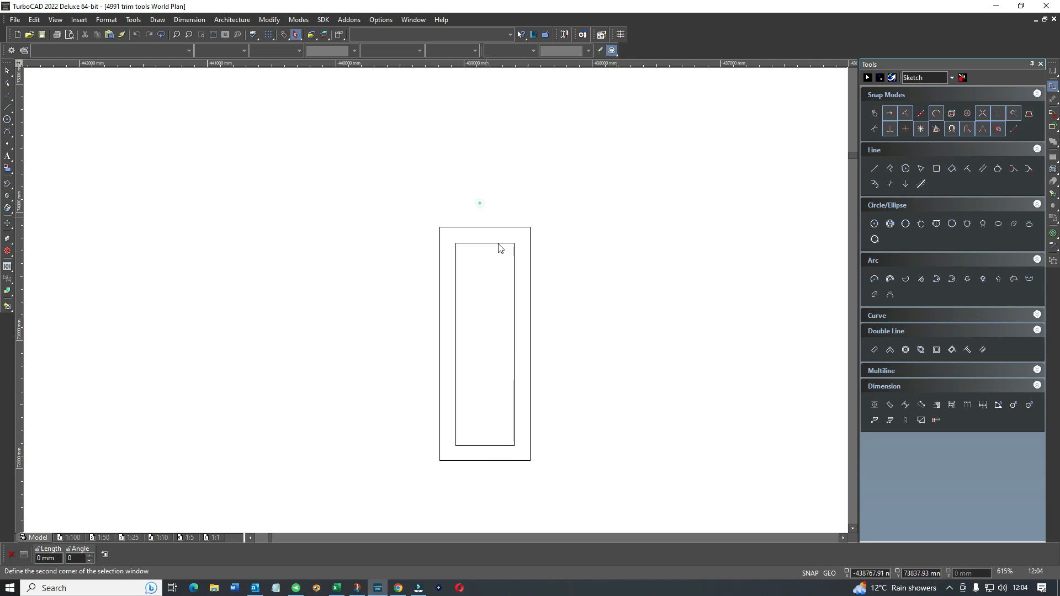
{"action": "left_click", "coordinate": [555, 502]}
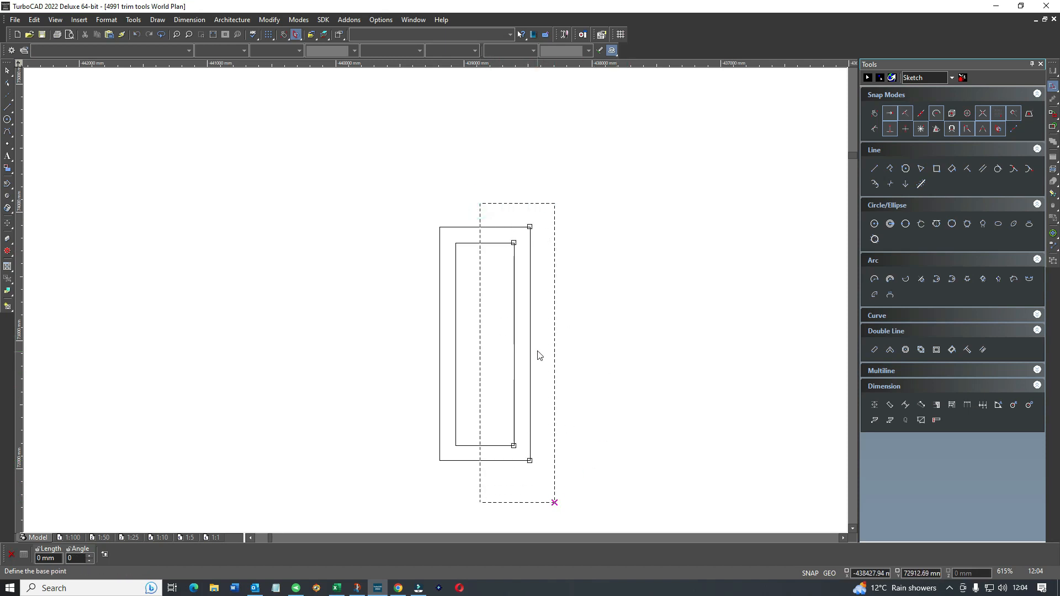
{"action": "left_click", "coordinate": [555, 347]}
{"action": "left_click", "coordinate": [606, 350]}
{"action": "left_click", "coordinate": [668, 340]}
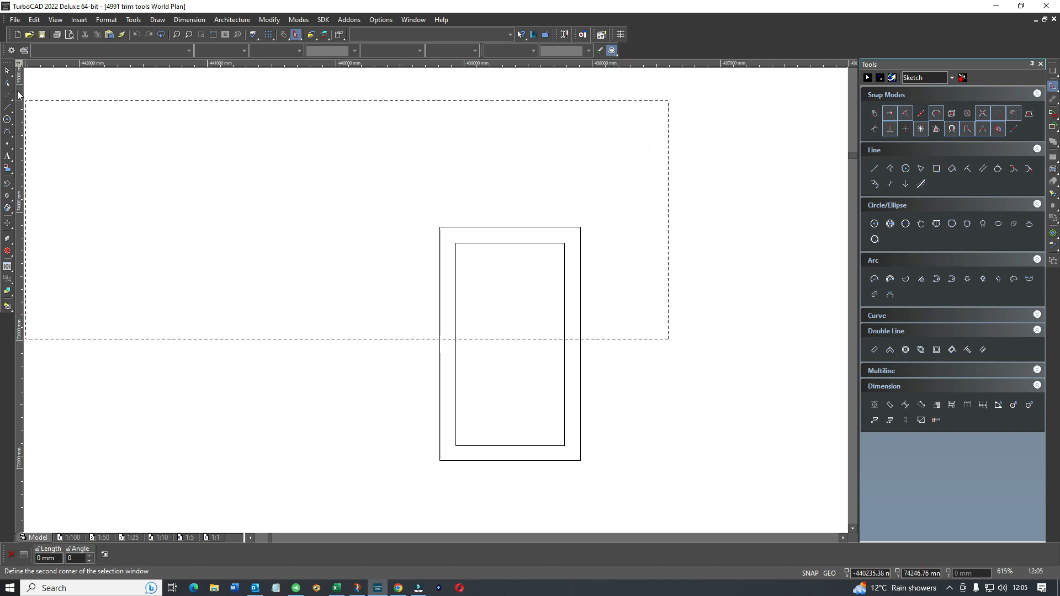
{"action": "left_click", "coordinate": [7, 71]}
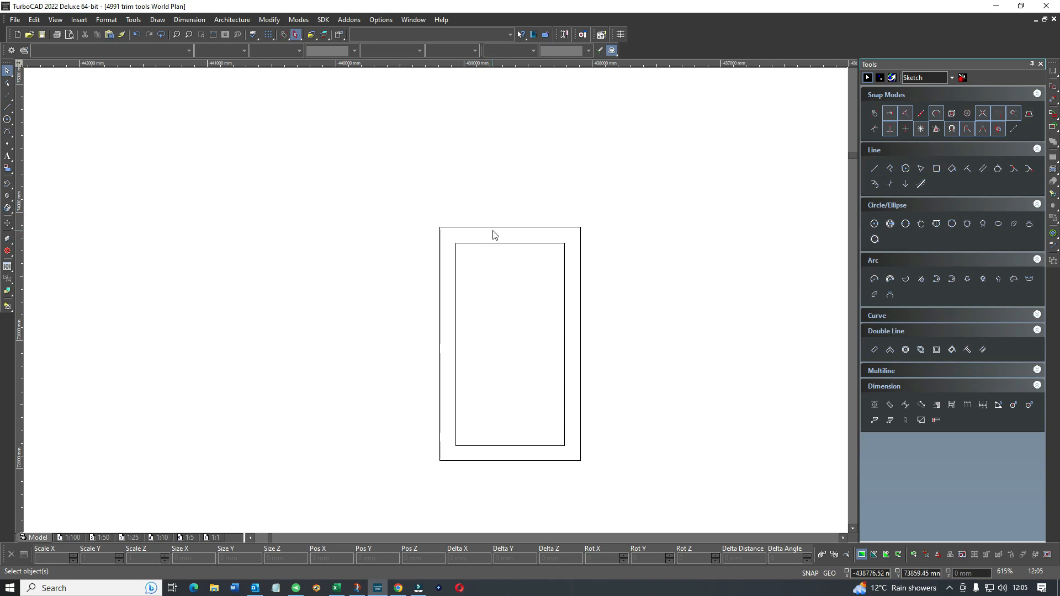
{"action": "scroll", "coordinate": [436, 303], "scroll_direction": "up", "scroll_amount": 2}
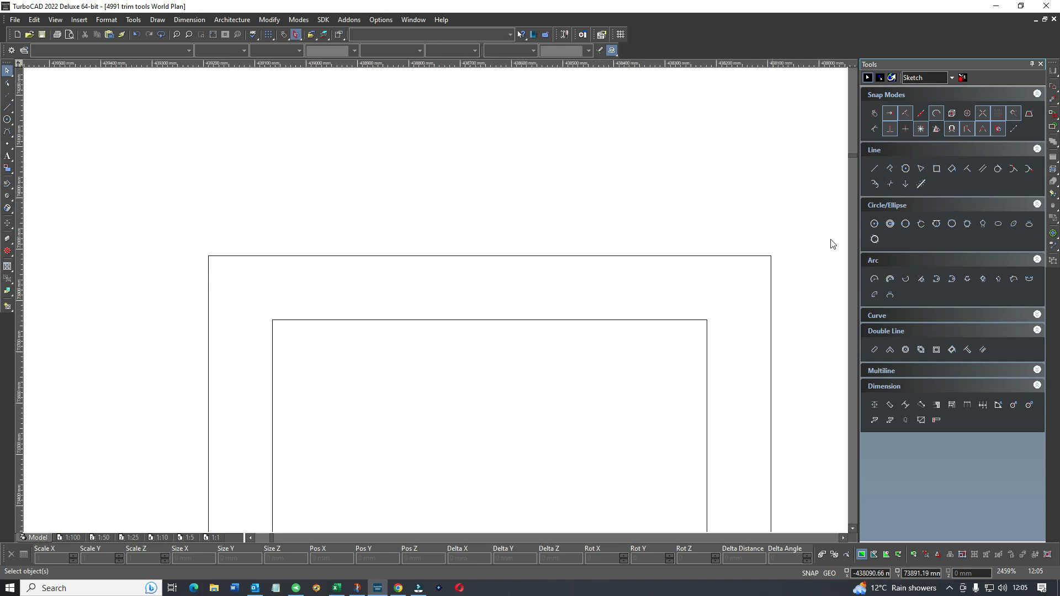
- Draw a vertical line from the outer rectangle's top edge to the inner rectangle's top edge and check its length
{"action": "left_click", "coordinate": [873, 169]}
{"action": "left_click", "coordinate": [489, 256]}
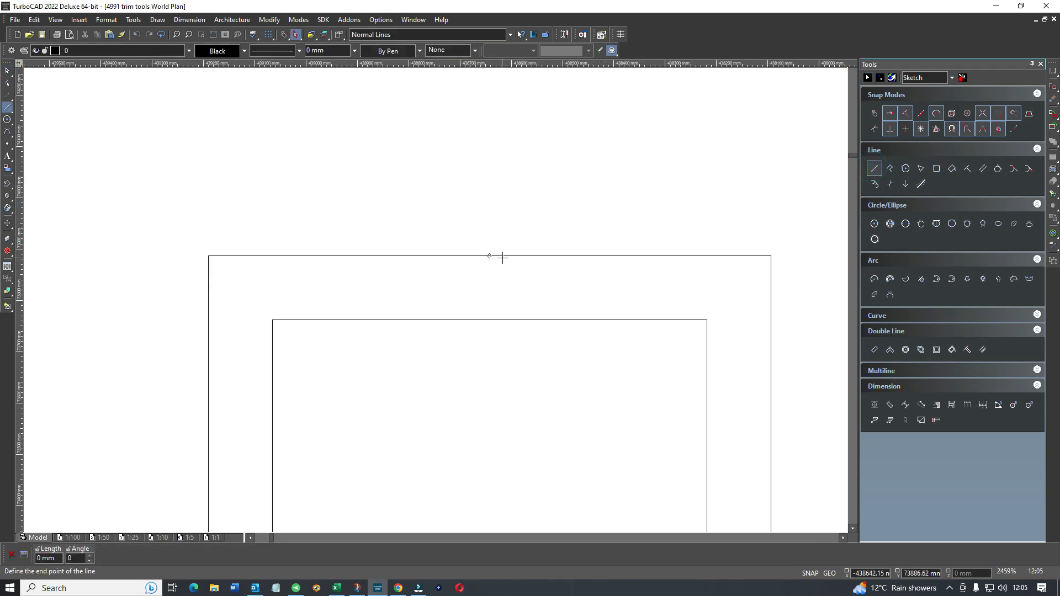
{"action": "left_click", "coordinate": [484, 320]}
{"action": "key", "text": "Escape"}
{"action": "left_click", "coordinate": [488, 288]}
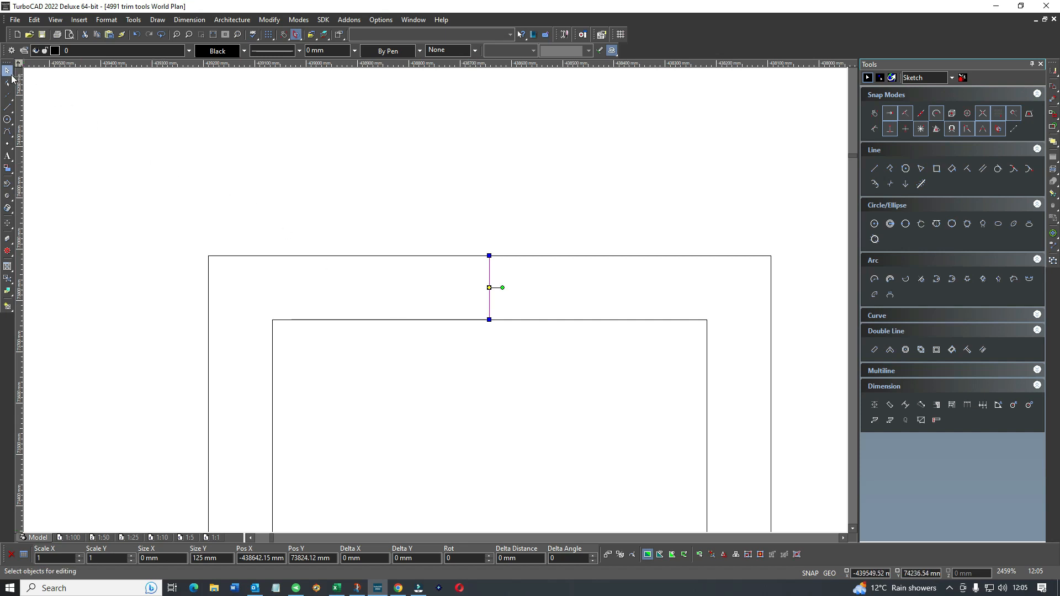
{"action": "scroll", "coordinate": [441, 307], "scroll_direction": "down", "scroll_amount": 2}
{"action": "left_click", "coordinate": [494, 264]}
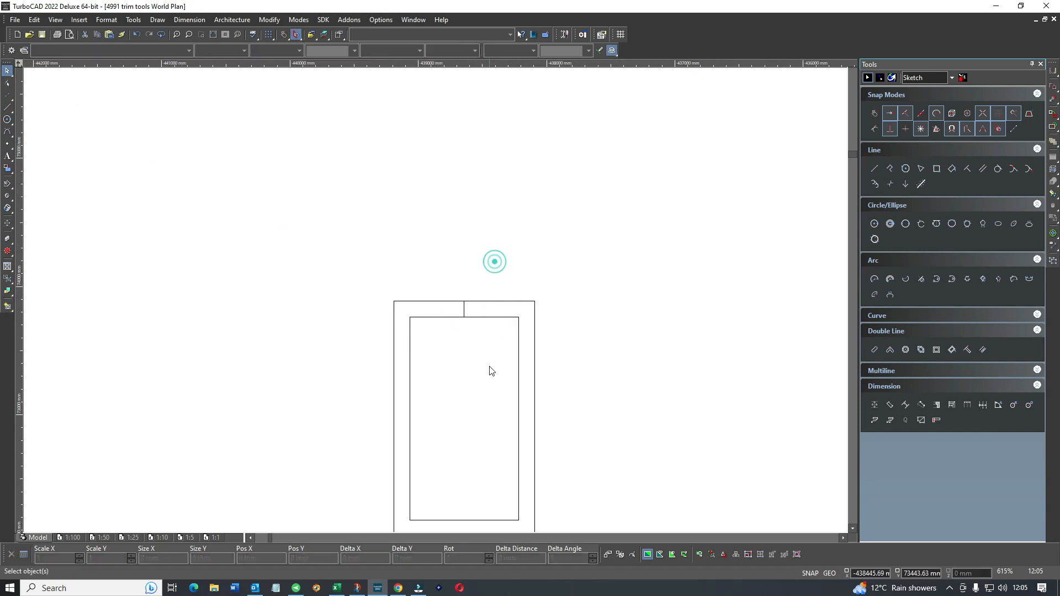
- Lengthen both nested rectangles by stretching their bottom edges downward together, and inspect the gap between their top edges
{"action": "scroll", "coordinate": [436, 305], "scroll_direction": "down", "scroll_amount": 1}
{"action": "right_click", "coordinate": [370, 303]}
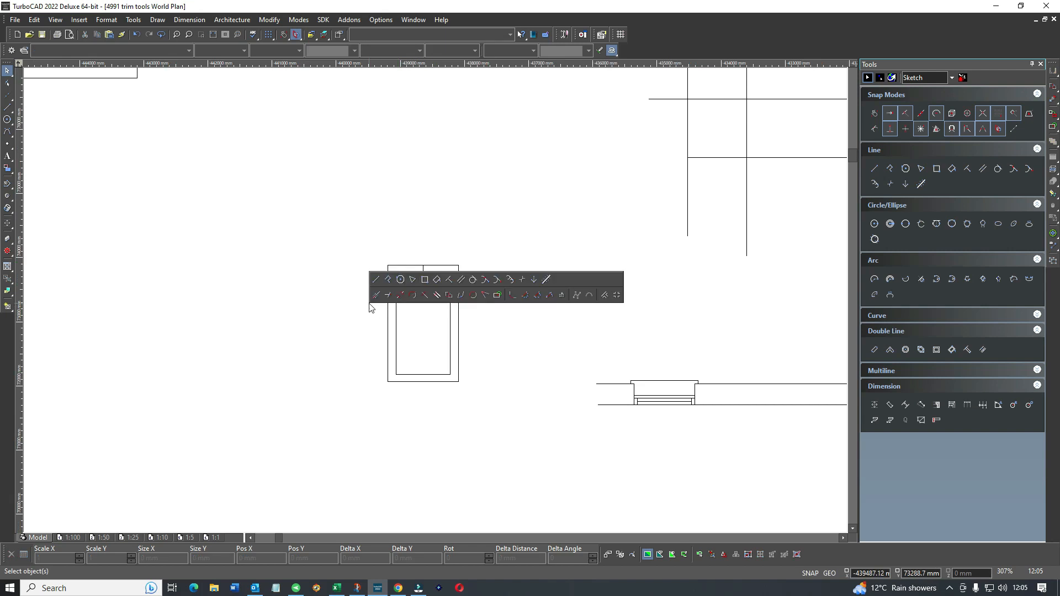
{"action": "left_click", "coordinate": [436, 296]}
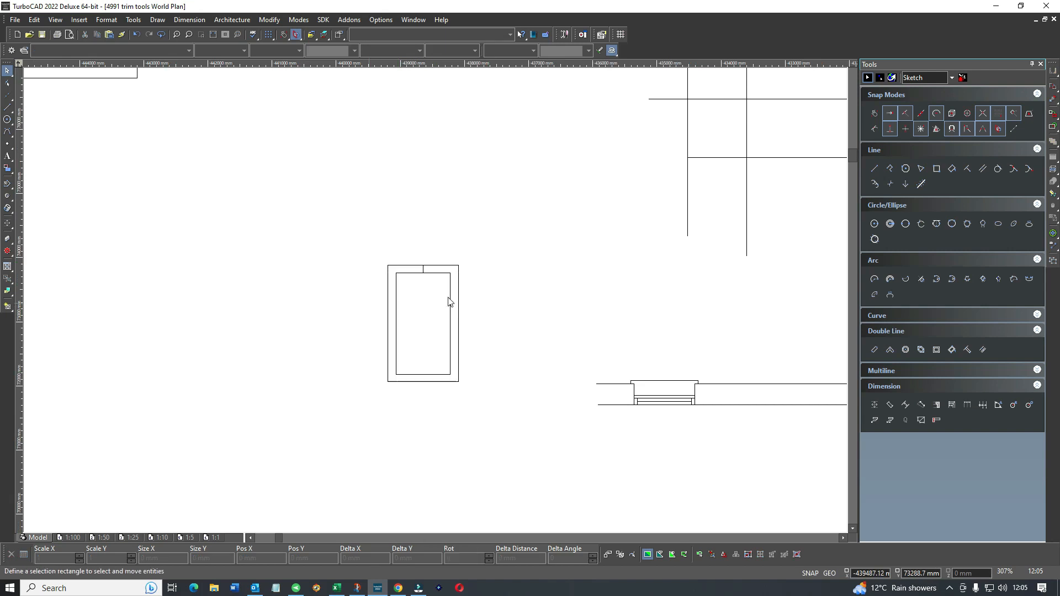
{"action": "left_click", "coordinate": [357, 301]}
{"action": "left_click", "coordinate": [525, 411]}
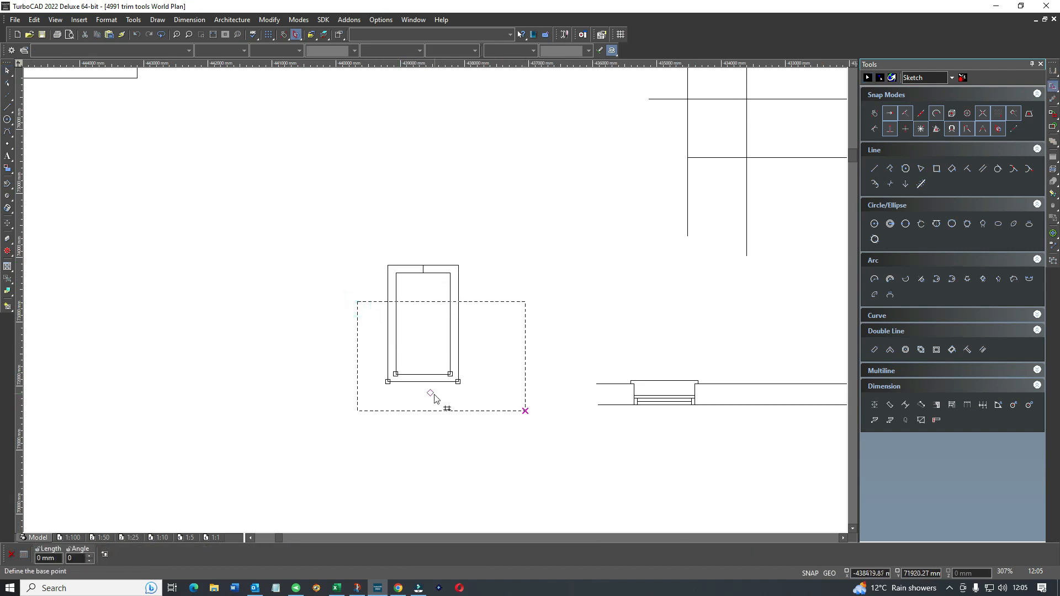
{"action": "left_click", "coordinate": [431, 412]}
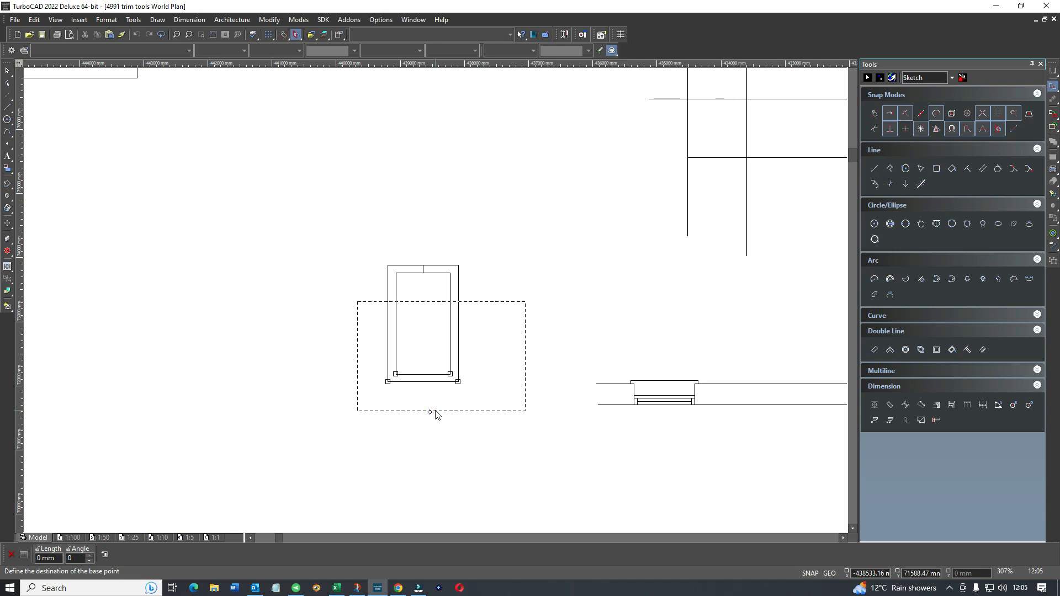
{"action": "left_click", "coordinate": [439, 509]}
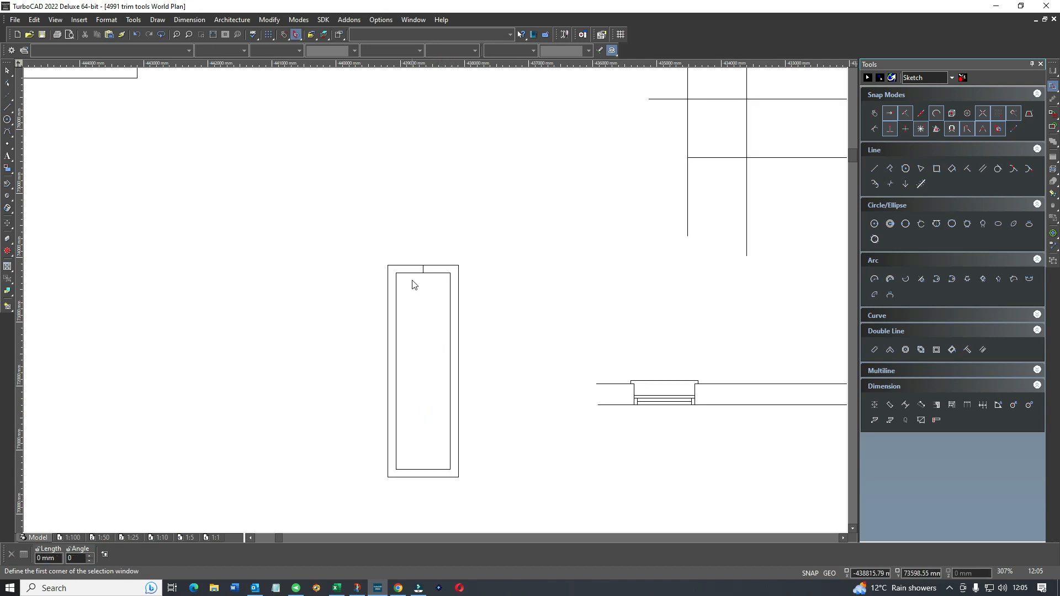
{"action": "scroll", "coordinate": [417, 275], "scroll_direction": "up", "scroll_amount": 4}
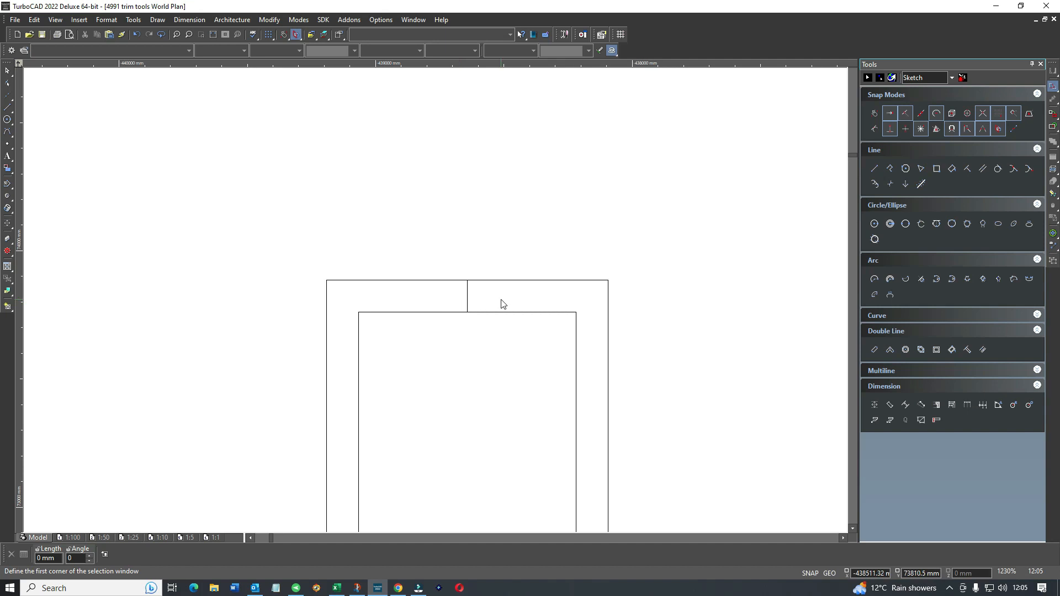
{"action": "scroll", "coordinate": [581, 323], "scroll_direction": "down", "scroll_amount": 2}
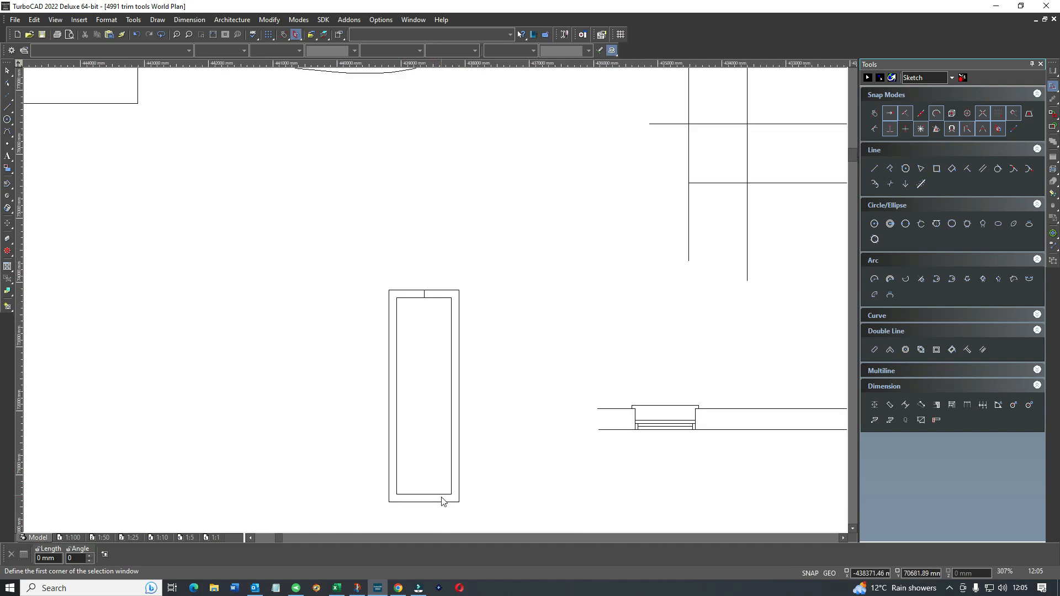
- Shorten both nested rectangles by stretching their bottom edges upward, using the inner bottom edge's midpoint as base point
{"action": "left_click", "coordinate": [479, 450]}
{"action": "left_click", "coordinate": [358, 368]}
{"action": "left_click", "coordinate": [349, 367]}
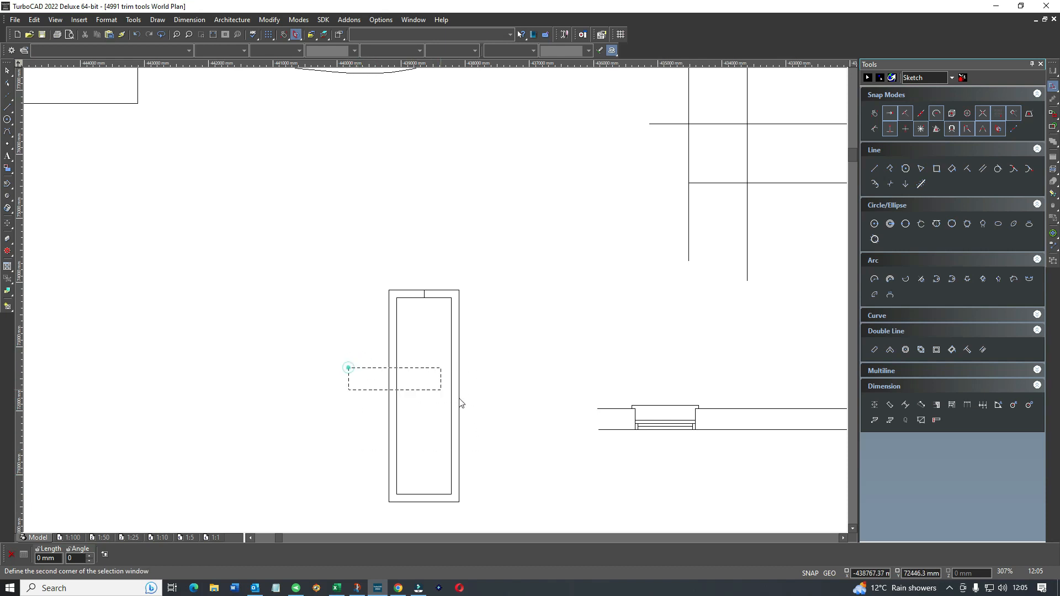
{"action": "left_click", "coordinate": [480, 507]}
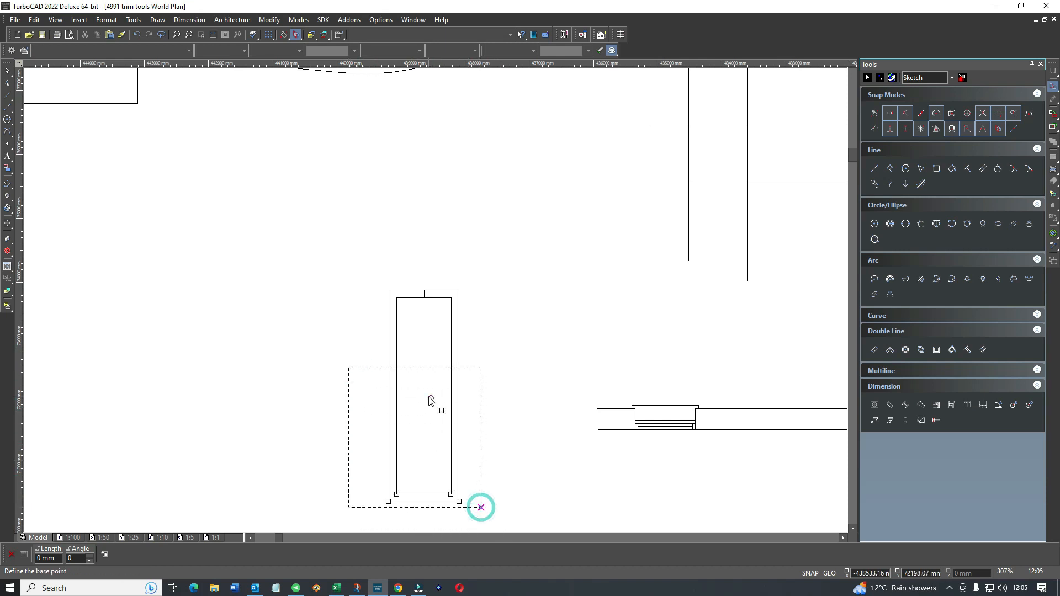
{"action": "left_click", "coordinate": [425, 495]}
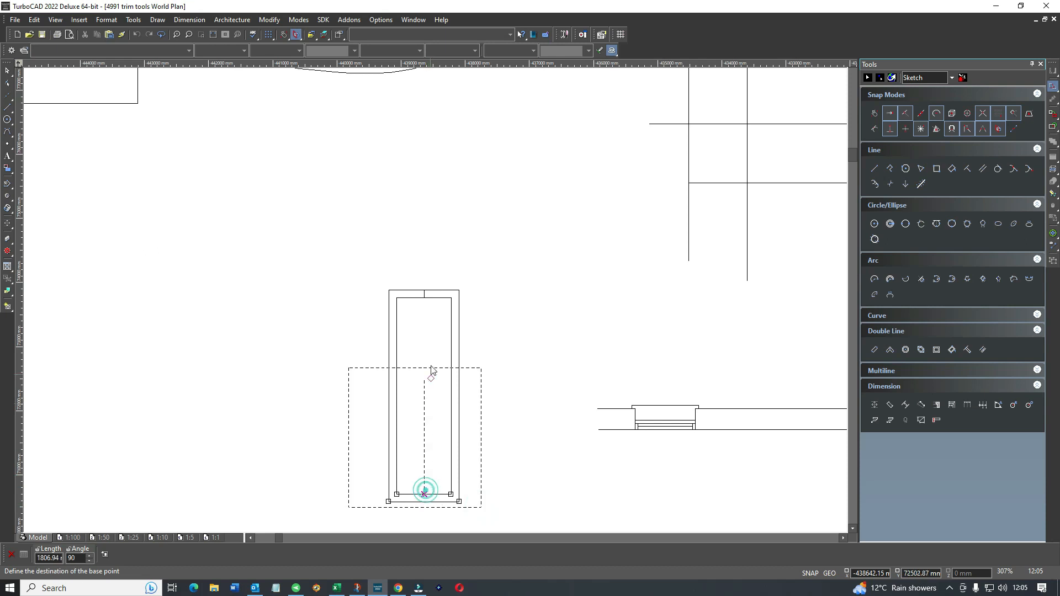
{"action": "left_click", "coordinate": [432, 329]}
{"action": "scroll", "coordinate": [426, 293], "scroll_direction": "up", "scroll_amount": 2}
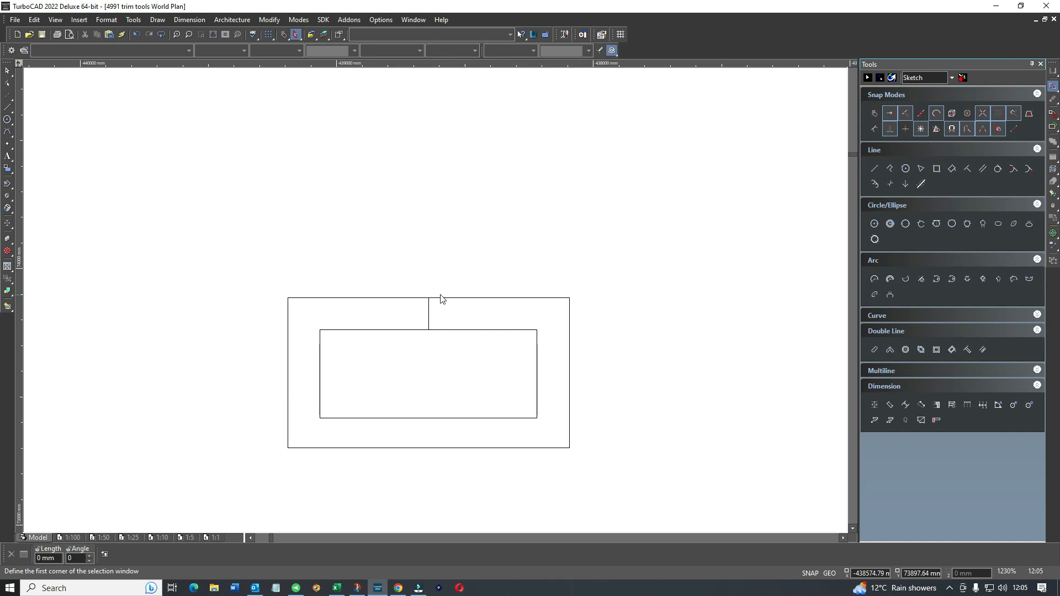
{"action": "left_click_drag", "start_coordinate": [424, 289], "coordinate": [442, 339]}
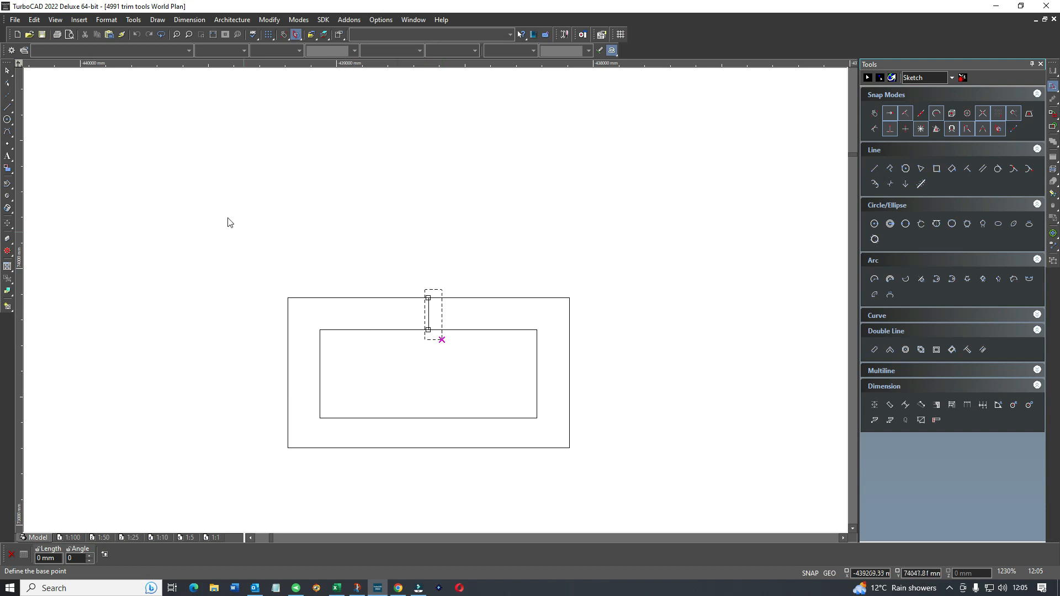
{"action": "left_click", "coordinate": [7, 70]}
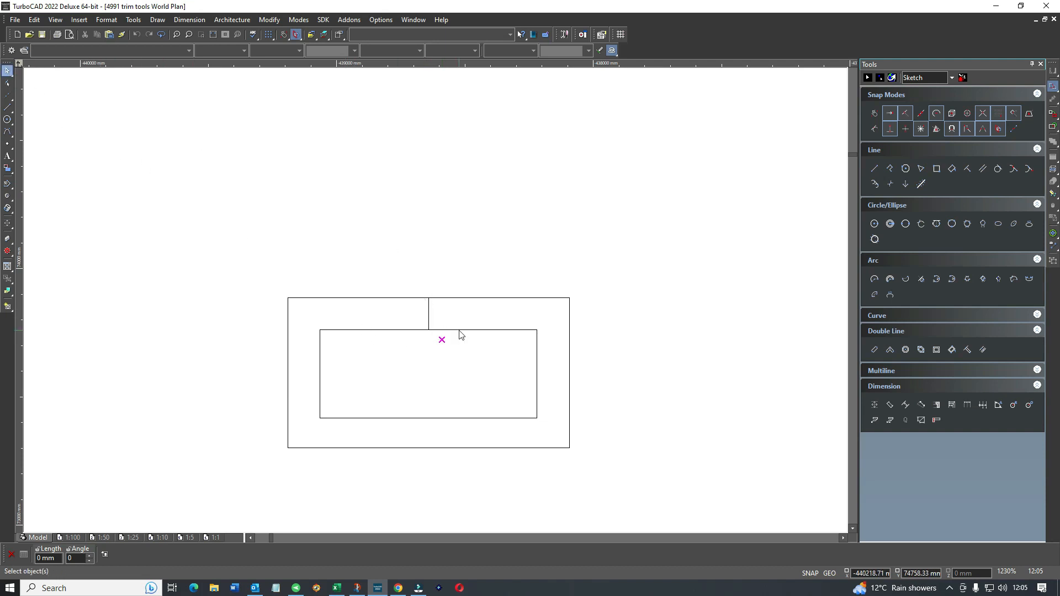
{"action": "left_click", "coordinate": [450, 319]}
{"action": "left_click", "coordinate": [387, 322]}
- Examine the 1st Floor proposed layout and the door openings around bedroom 1 and bedroom 3
{"action": "scroll", "coordinate": [435, 304], "scroll_direction": "down", "scroll_amount": 4}
{"action": "scroll", "coordinate": [435, 304], "scroll_direction": "down", "scroll_amount": 2}
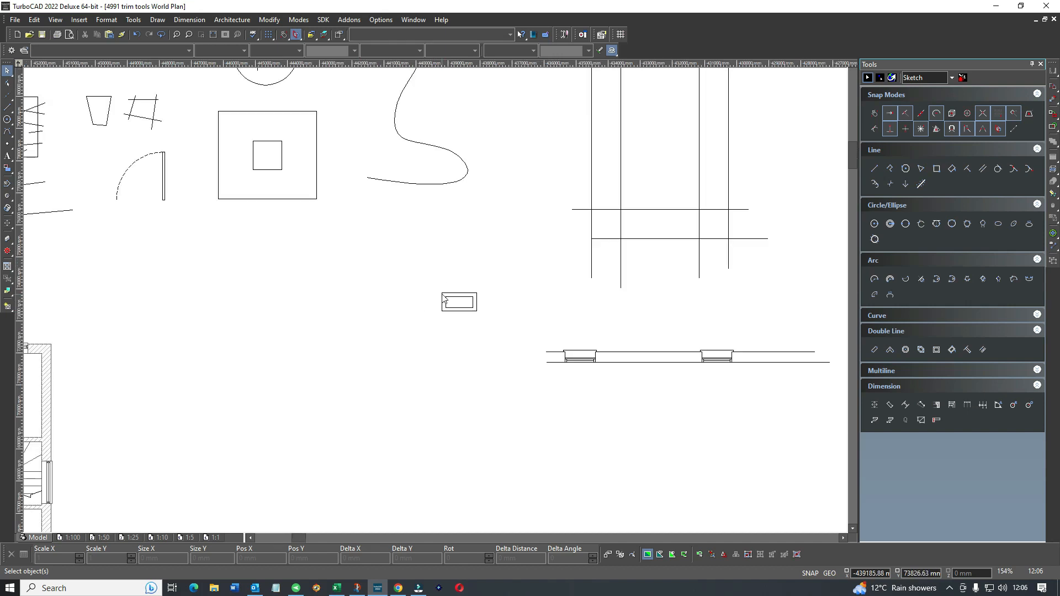
{"action": "scroll", "coordinate": [442, 303], "scroll_direction": "down", "scroll_amount": 2}
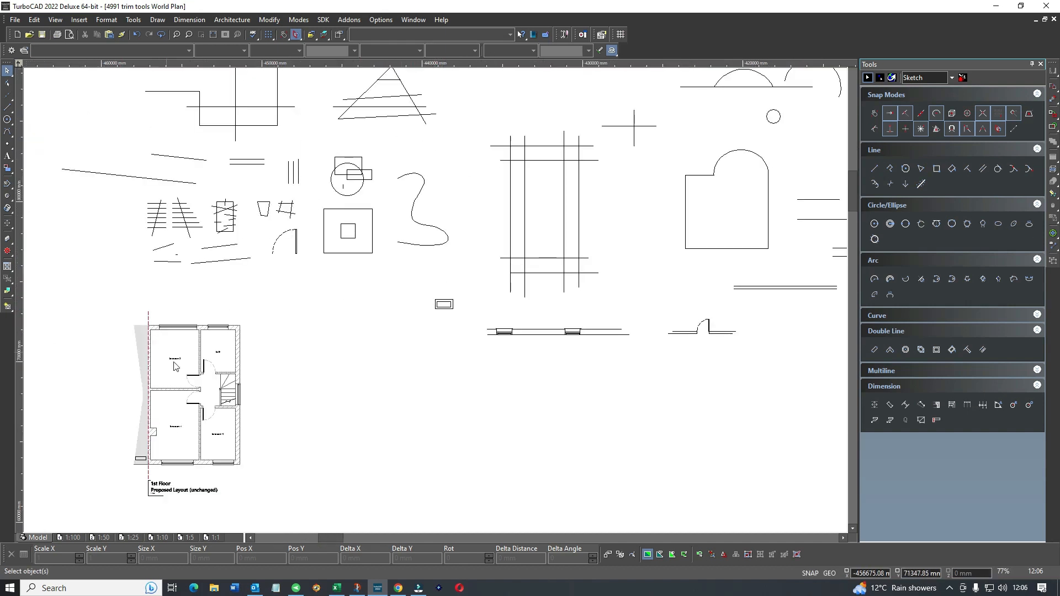
{"action": "scroll", "coordinate": [437, 305], "scroll_direction": "down", "scroll_amount": 2}
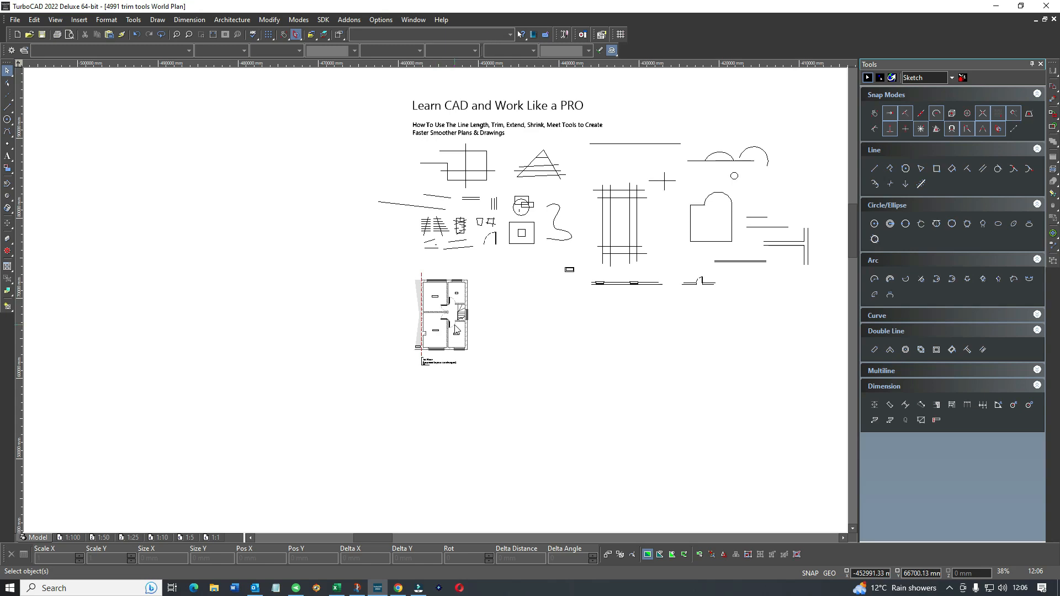
{"action": "scroll", "coordinate": [450, 340], "scroll_direction": "up", "scroll_amount": 6}
{"action": "scroll", "coordinate": [404, 297], "scroll_direction": "up", "scroll_amount": 2}
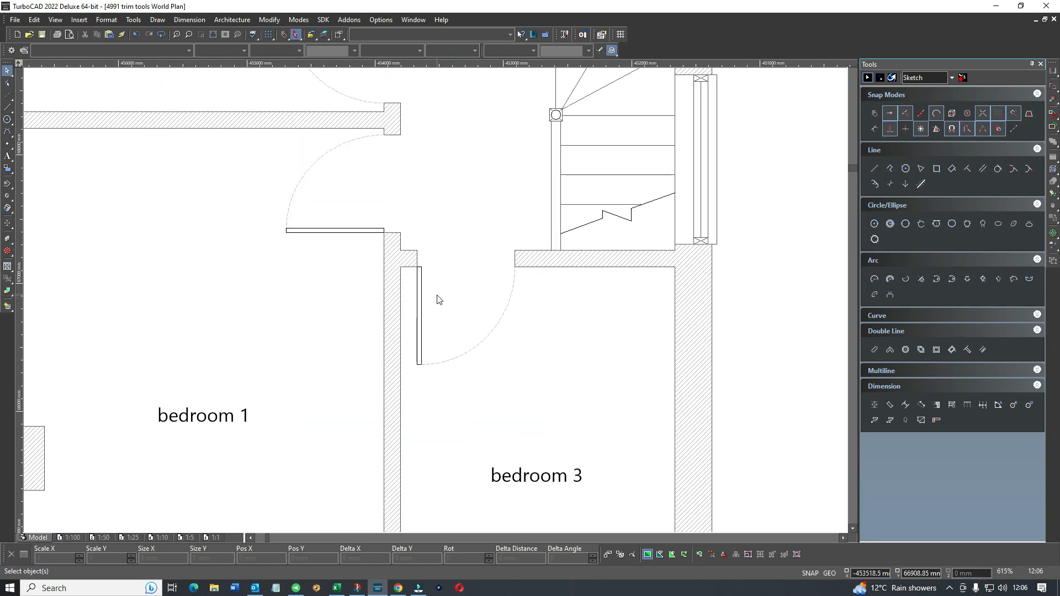
{"action": "scroll", "coordinate": [433, 303], "scroll_direction": "down", "scroll_amount": 4}
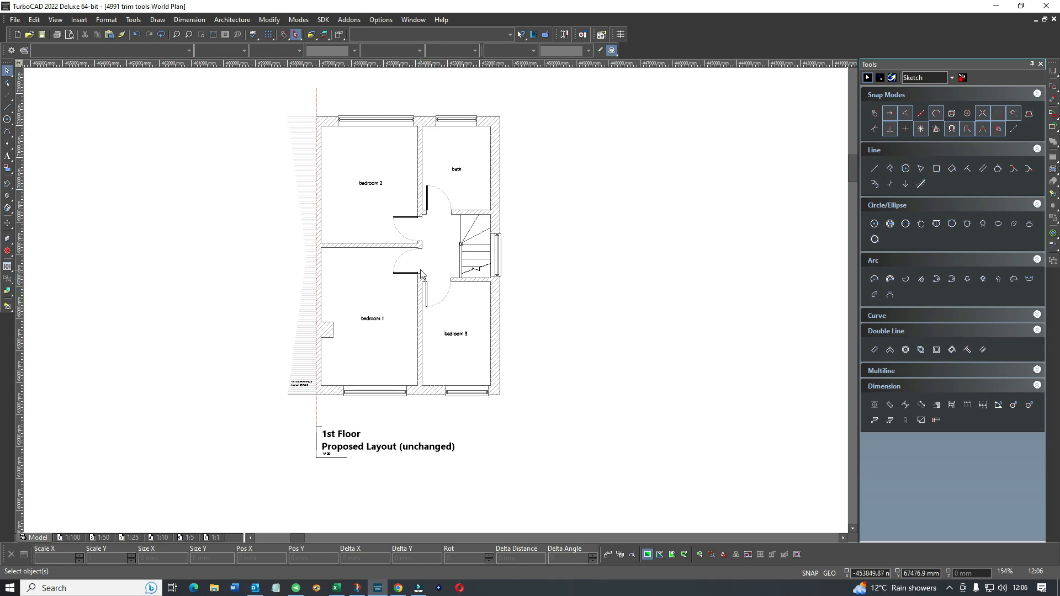
{"action": "scroll", "coordinate": [417, 286], "scroll_direction": "up", "scroll_amount": 4}
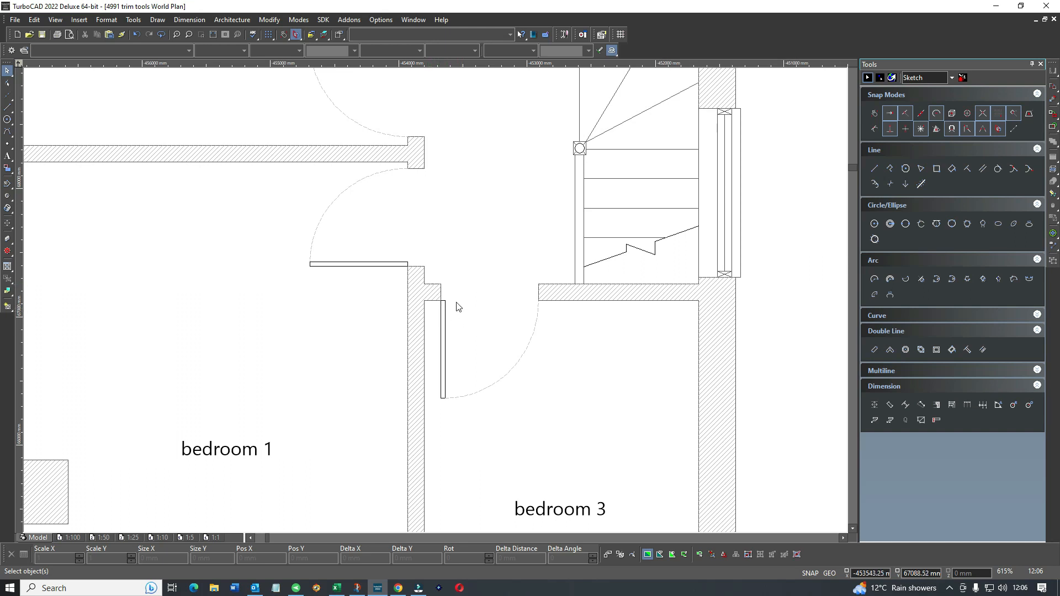
- Stretch the bedroom 3 door together with its wall opening slightly left, towards the wall shared with bedroom 1
{"action": "right_click", "coordinate": [583, 334]}
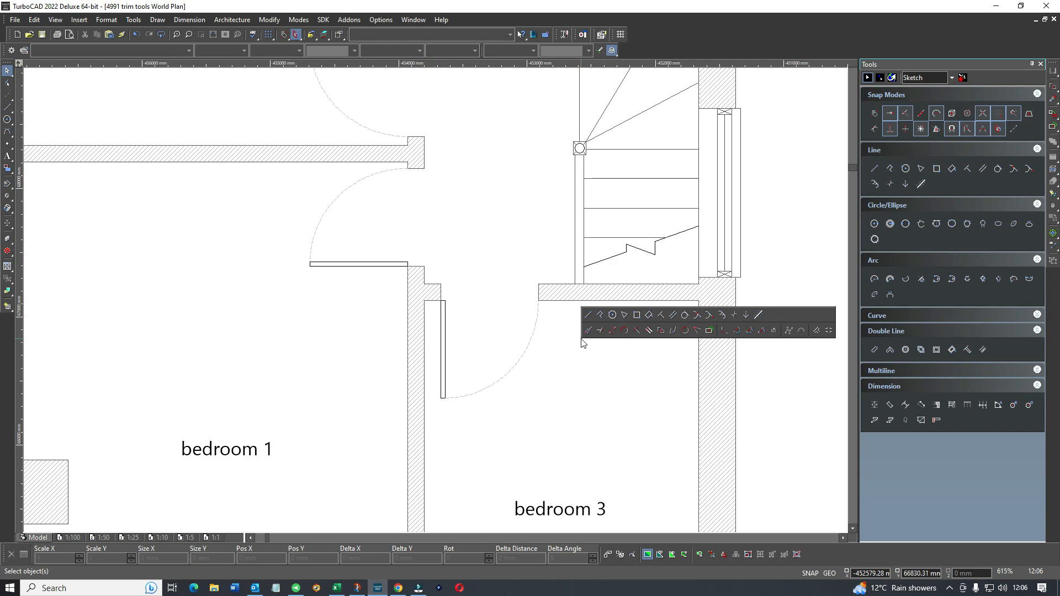
{"action": "left_click", "coordinate": [661, 331]}
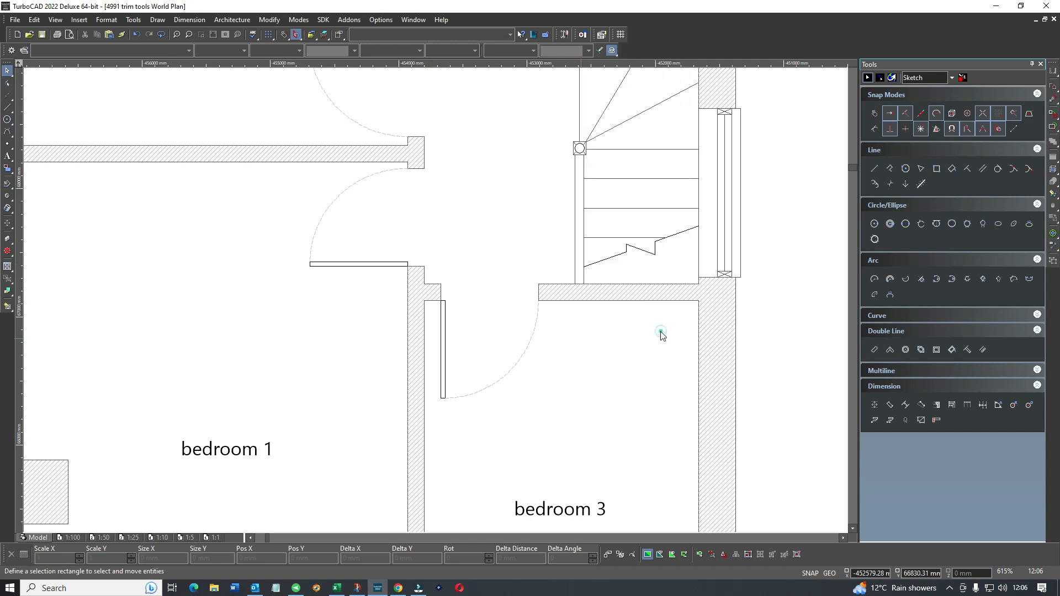
{"action": "left_click", "coordinate": [661, 333]}
{"action": "left_click", "coordinate": [567, 416]}
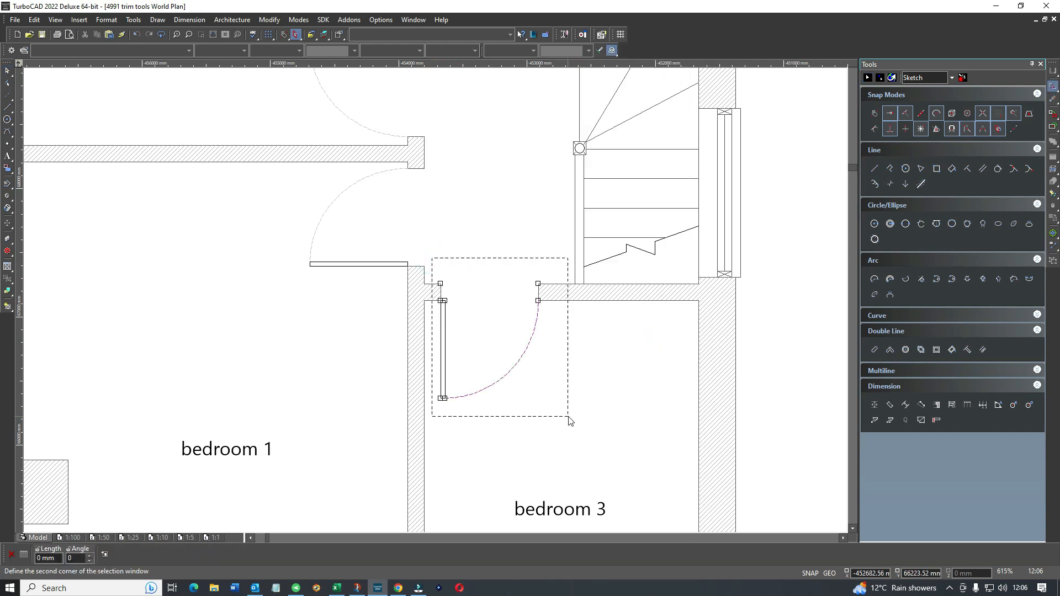
{"action": "left_click", "coordinate": [432, 344]}
{"action": "left_click", "coordinate": [425, 345]}
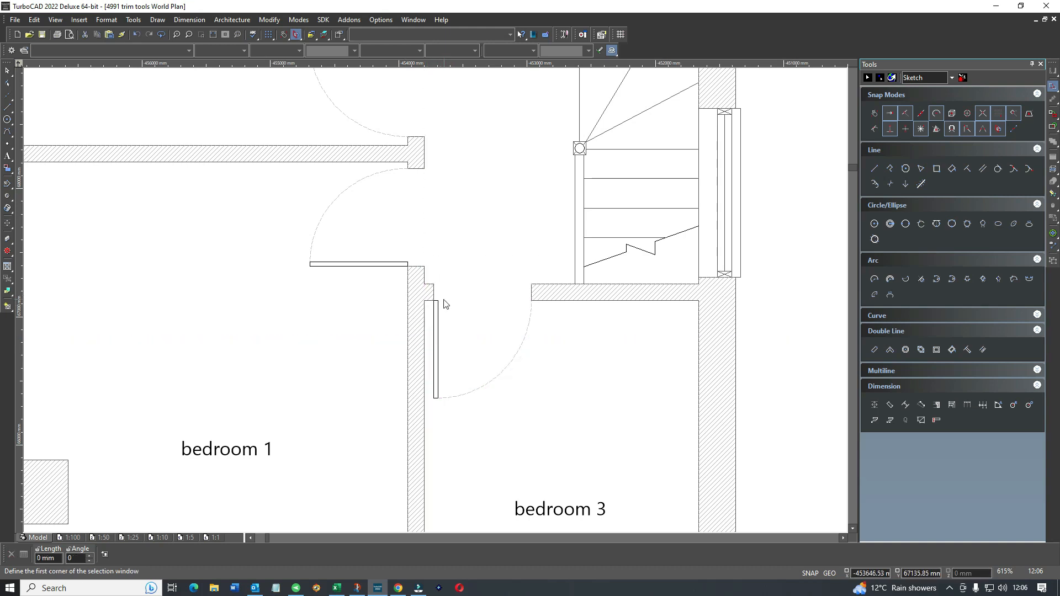
- Leave the Stretch tool and check the length of the short wall nib beside the bedroom 3 door
{"action": "scroll", "coordinate": [439, 306], "scroll_direction": "up", "scroll_amount": 5}
{"action": "left_click", "coordinate": [423, 249]}
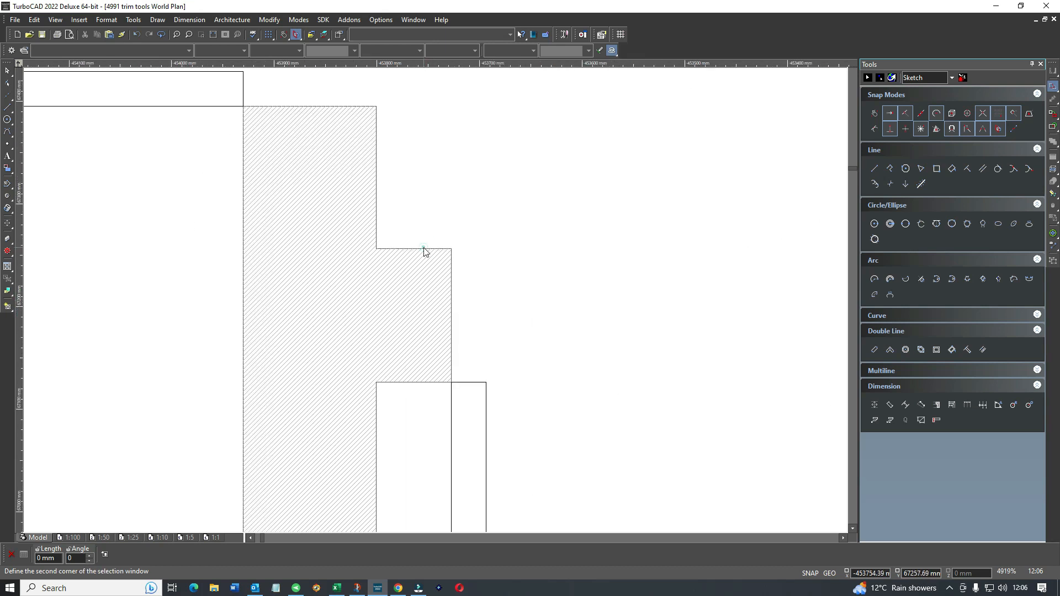
{"action": "left_click", "coordinate": [424, 252]}
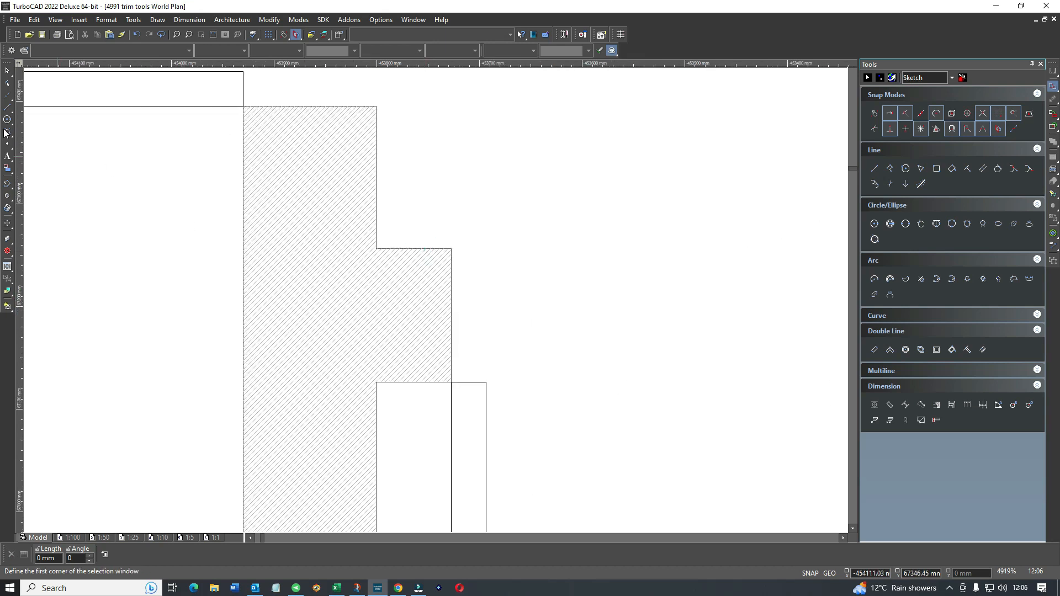
{"action": "left_click", "coordinate": [7, 70]}
{"action": "left_click", "coordinate": [418, 247]}
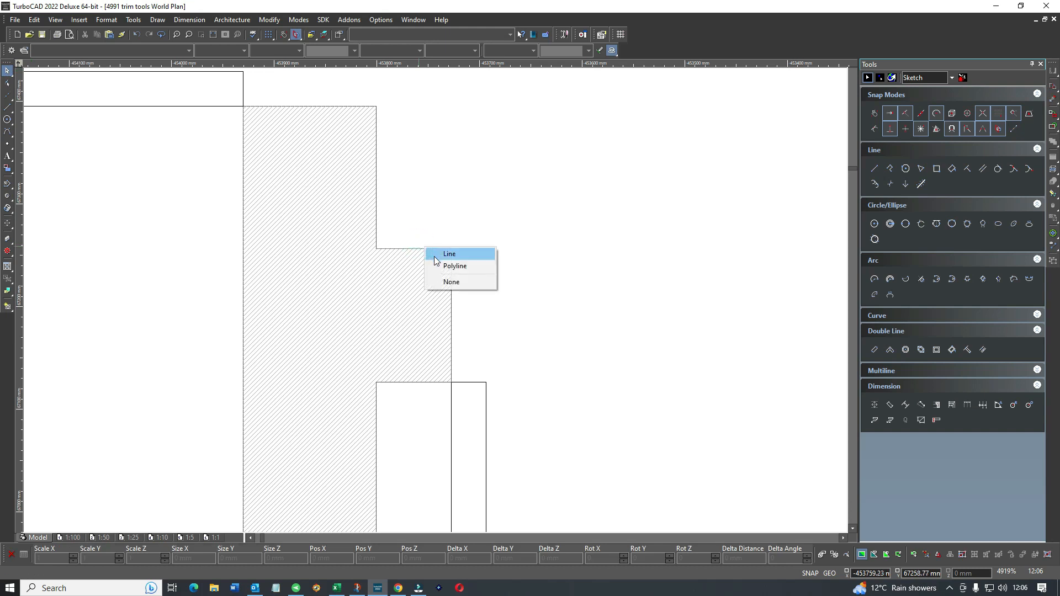
{"action": "left_click", "coordinate": [434, 256]}
{"action": "left_click", "coordinate": [434, 256]}
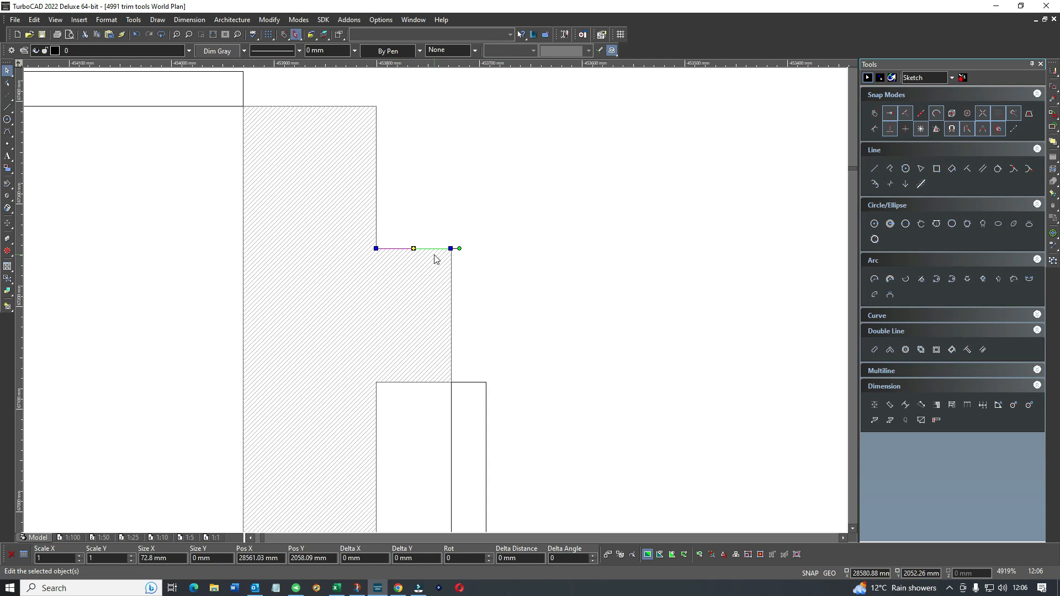
{"action": "left_click", "coordinate": [497, 264]}
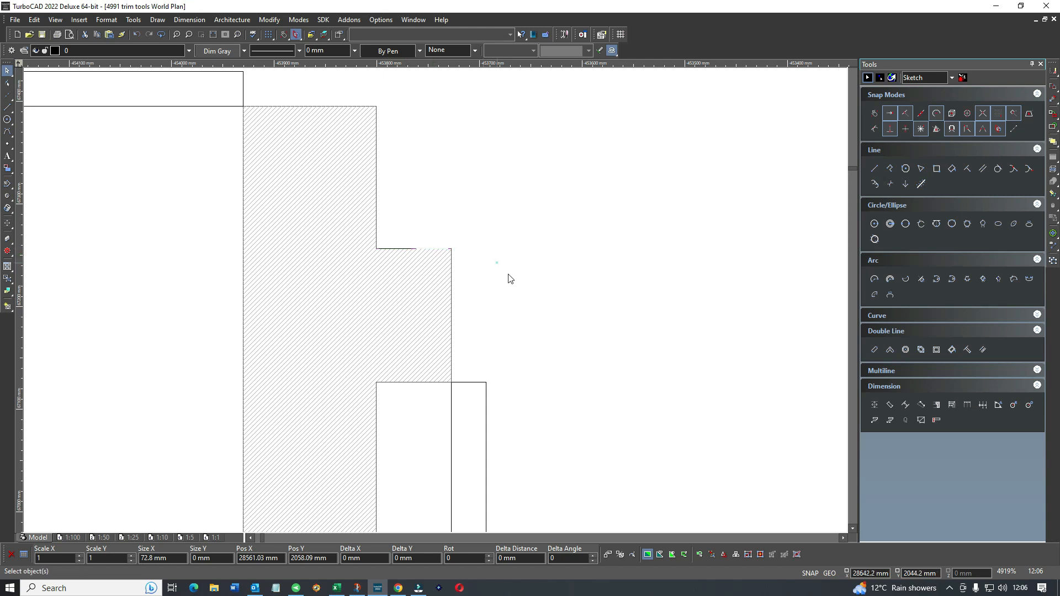
- Try to scale the bedroom 3 door and its opening by 22 in X, and undo the change
{"action": "scroll", "coordinate": [432, 303], "scroll_direction": "down", "scroll_amount": 5}
{"action": "left_click_drag", "start_coordinate": [418, 274], "coordinate": [537, 428]}
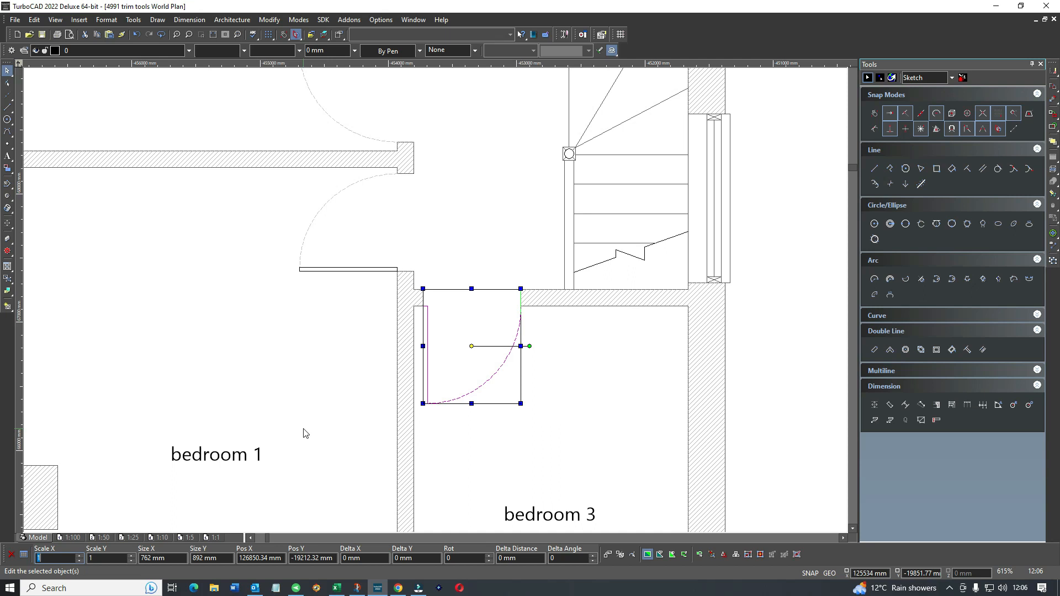
{"action": "type", "text": "22"}
{"action": "key", "text": "Return"}
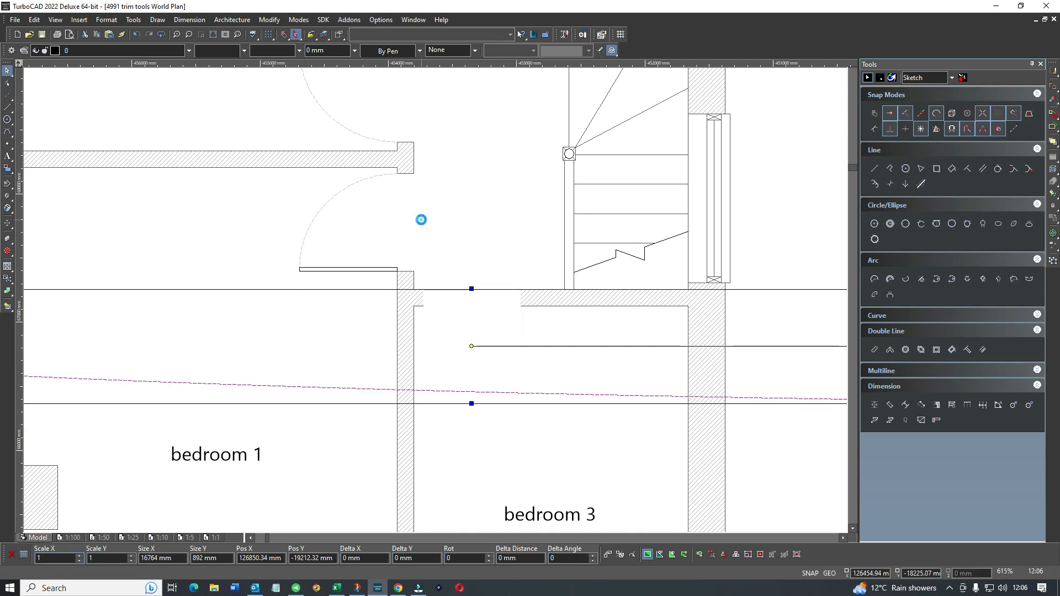
{"action": "key", "text": "Delete"}
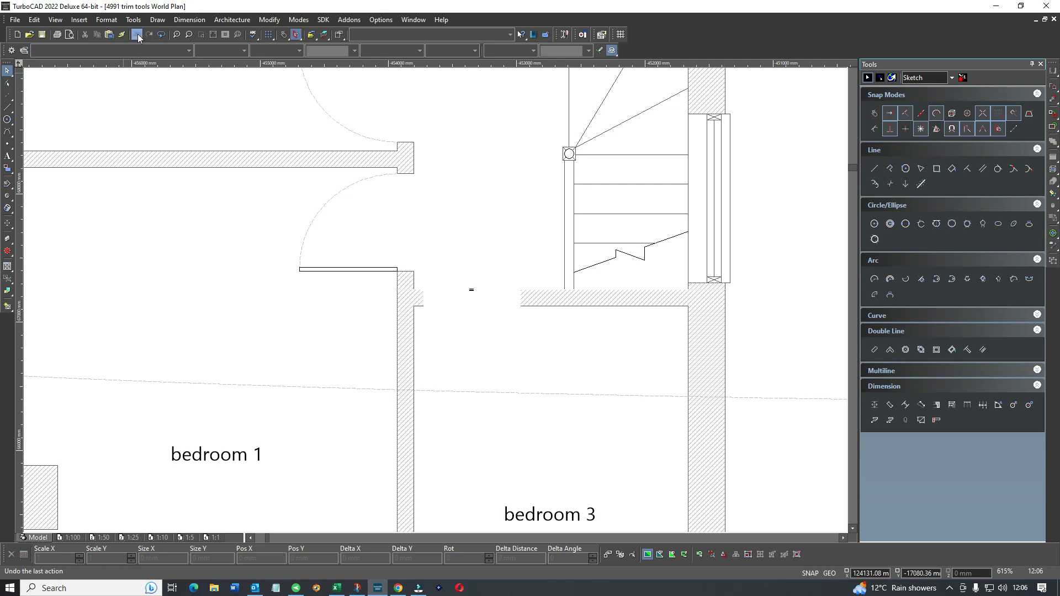
{"action": "left_click", "coordinate": [137, 34]}
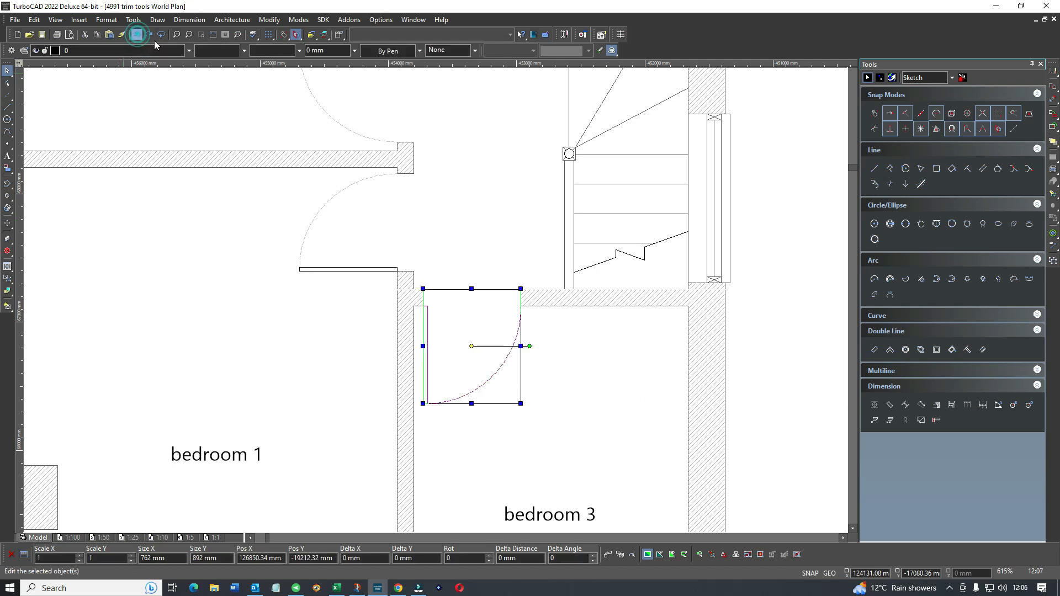
- Stretch the bedroom 3 door together with its wall opening 22 mm towards the wall shared with bedroom 1
{"action": "left_click", "coordinate": [611, 355]}
{"action": "right_click", "coordinate": [479, 249]}
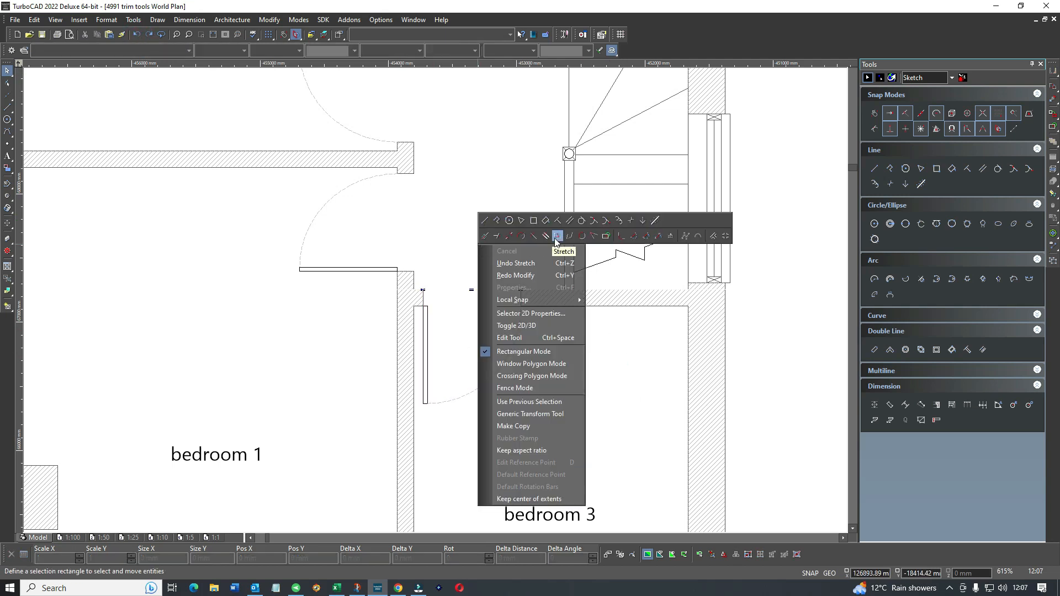
{"action": "left_click", "coordinate": [556, 237]}
{"action": "left_click", "coordinate": [418, 271]}
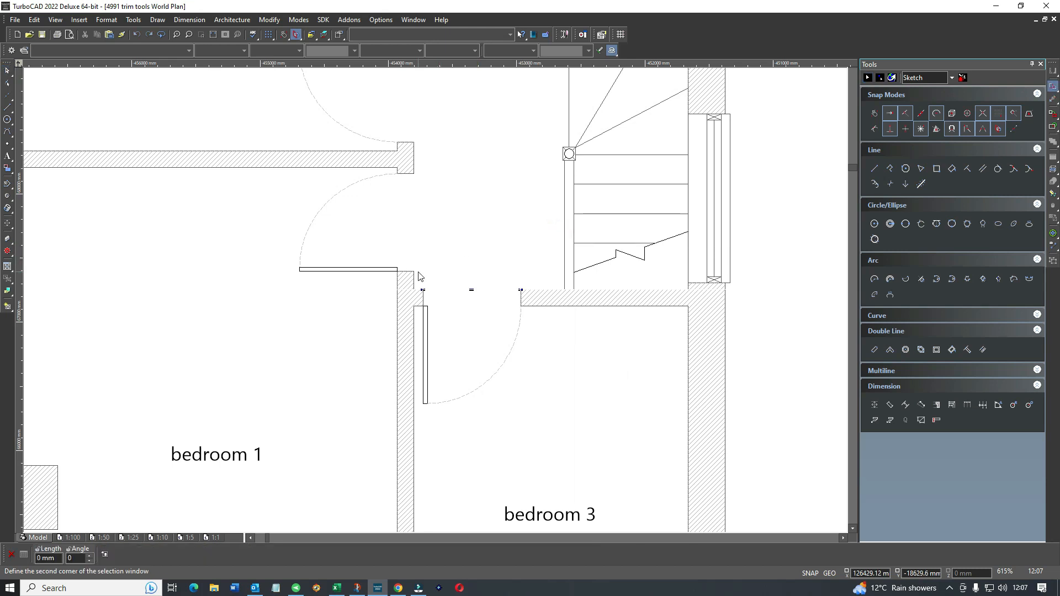
{"action": "left_click", "coordinate": [545, 429]}
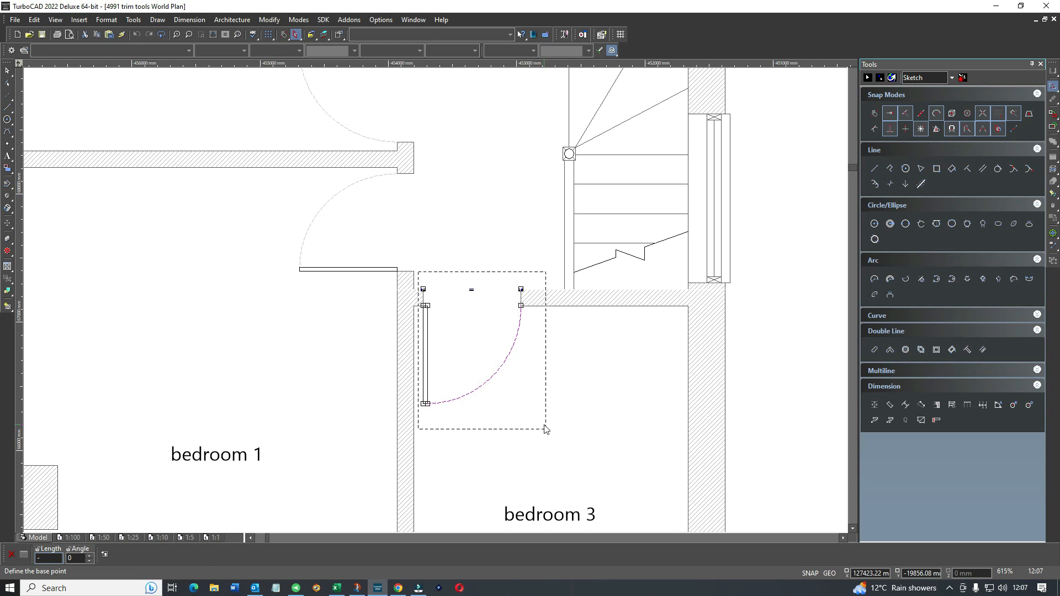
{"action": "key", "text": "Return"}
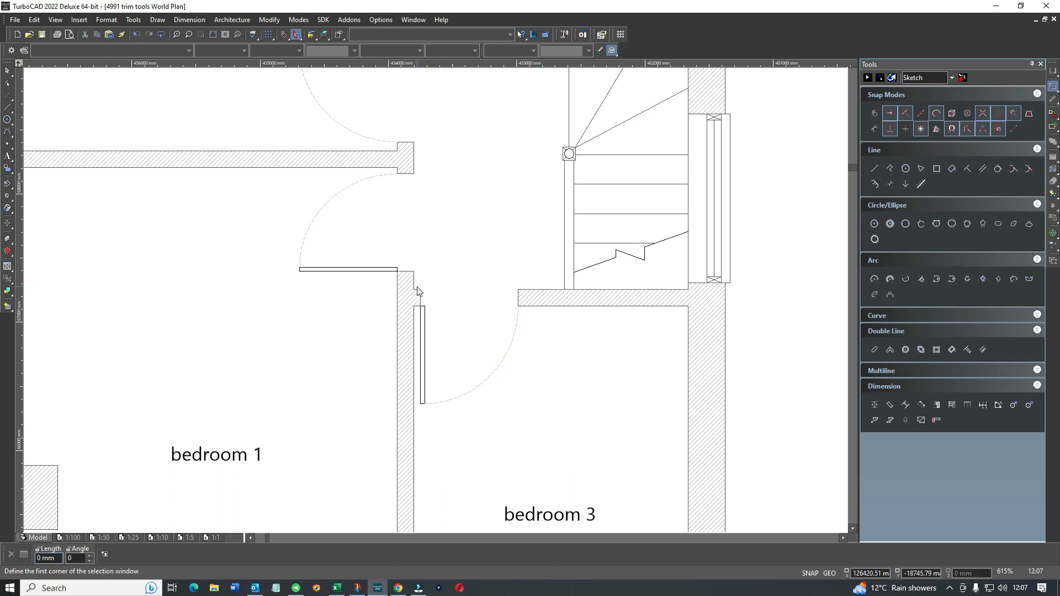
- Leave the Stretch tool and check the position and size of the bedroom 3 door against the short wall nib
{"action": "scroll", "coordinate": [417, 291], "scroll_direction": "up", "scroll_amount": 2}
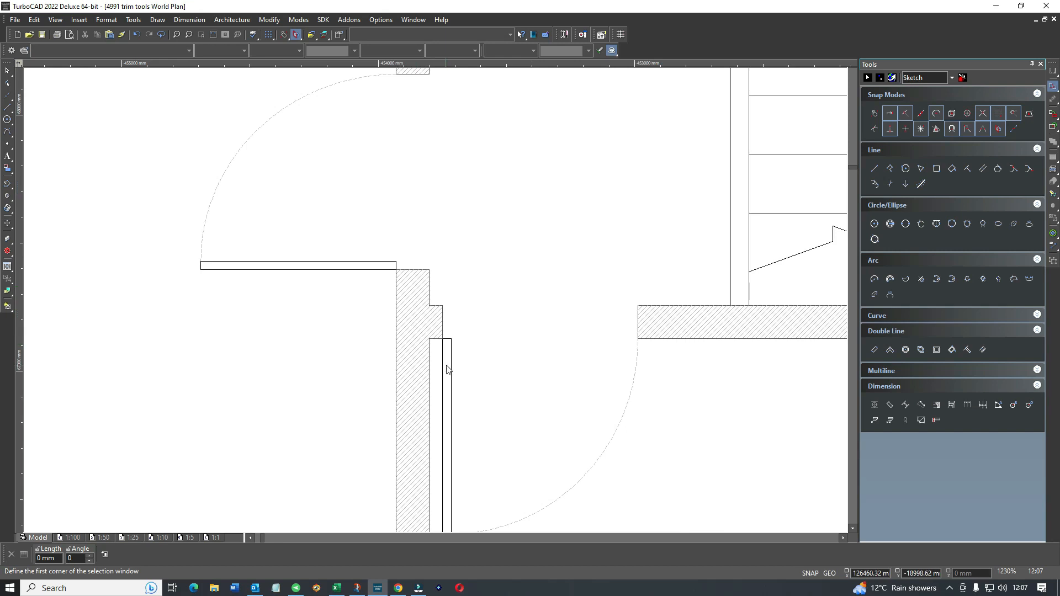
{"action": "left_click", "coordinate": [662, 434]}
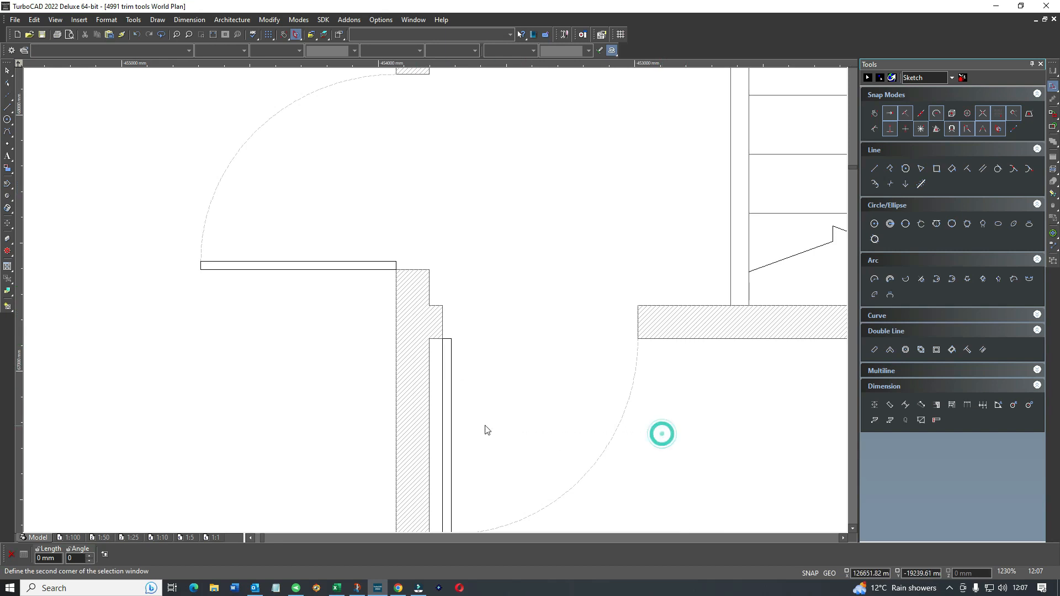
{"action": "left_click", "coordinate": [438, 425]}
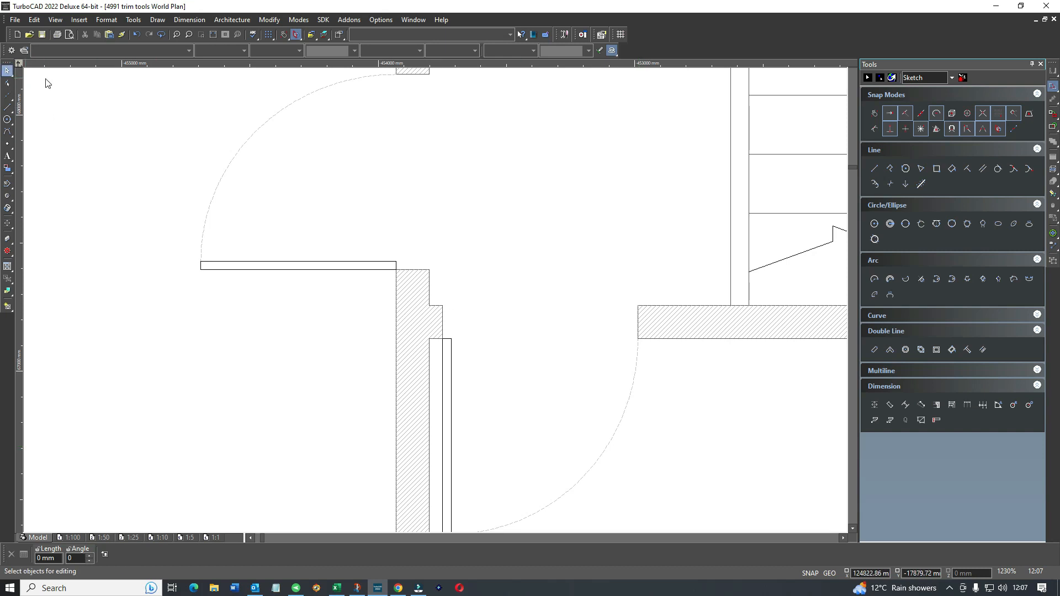
{"action": "left_click", "coordinate": [638, 431]}
{"action": "left_click", "coordinate": [444, 409]}
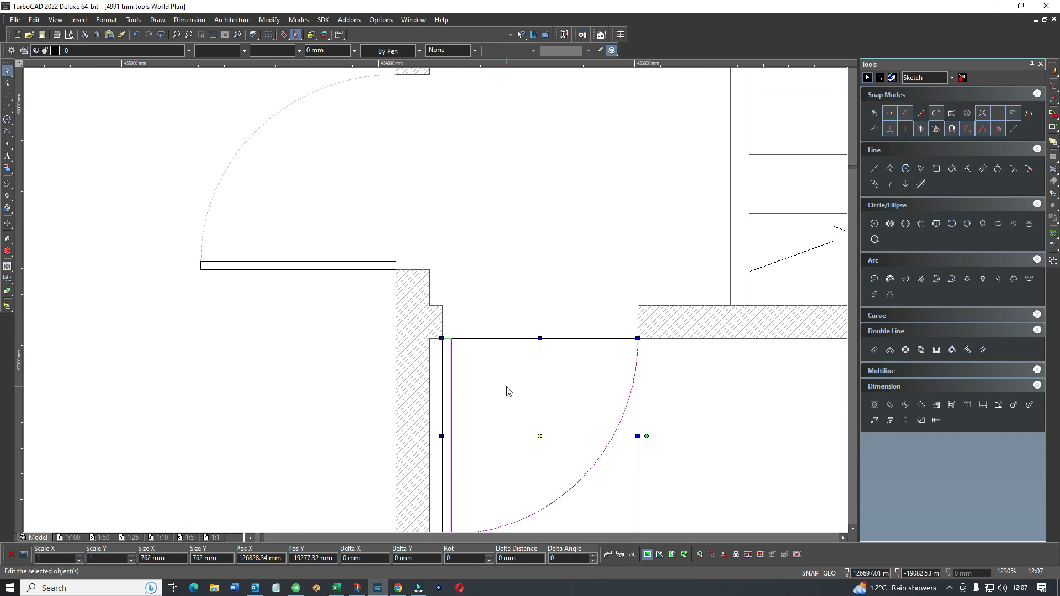
{"action": "left_click", "coordinate": [679, 373]}
{"action": "key", "text": "minus"}
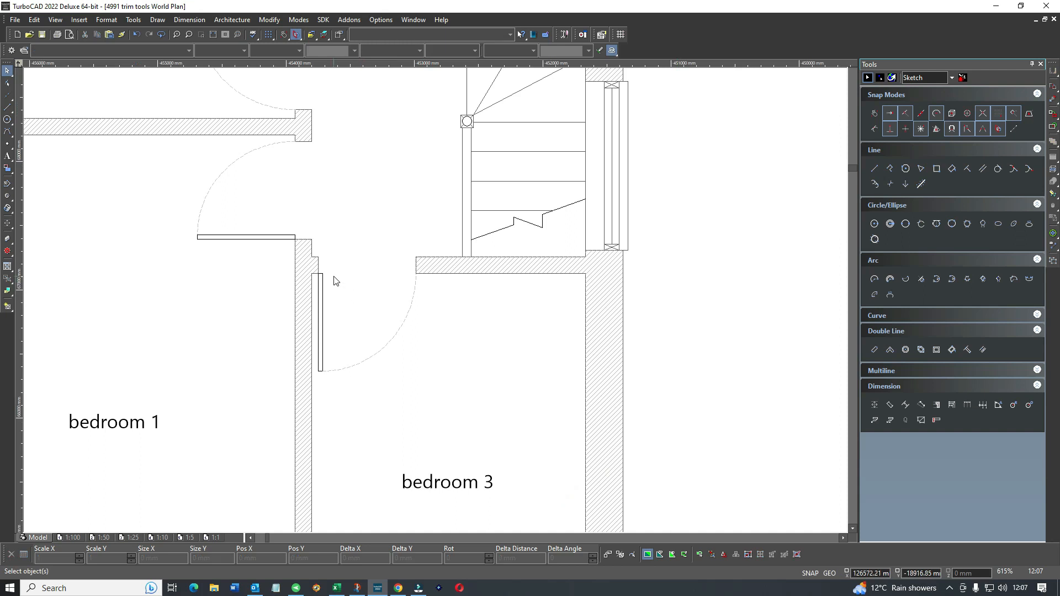
{"action": "left_click", "coordinate": [430, 269]}
{"action": "left_click", "coordinate": [441, 287]}
- Stretch the bath window's jamb nearest the building corner inwards, shortening the window to about half its width, and leave the Stretch tool
{"action": "scroll", "coordinate": [436, 302], "scroll_direction": "down", "scroll_amount": 5}
{"action": "scroll", "coordinate": [436, 302], "scroll_direction": "down", "scroll_amount": 3}
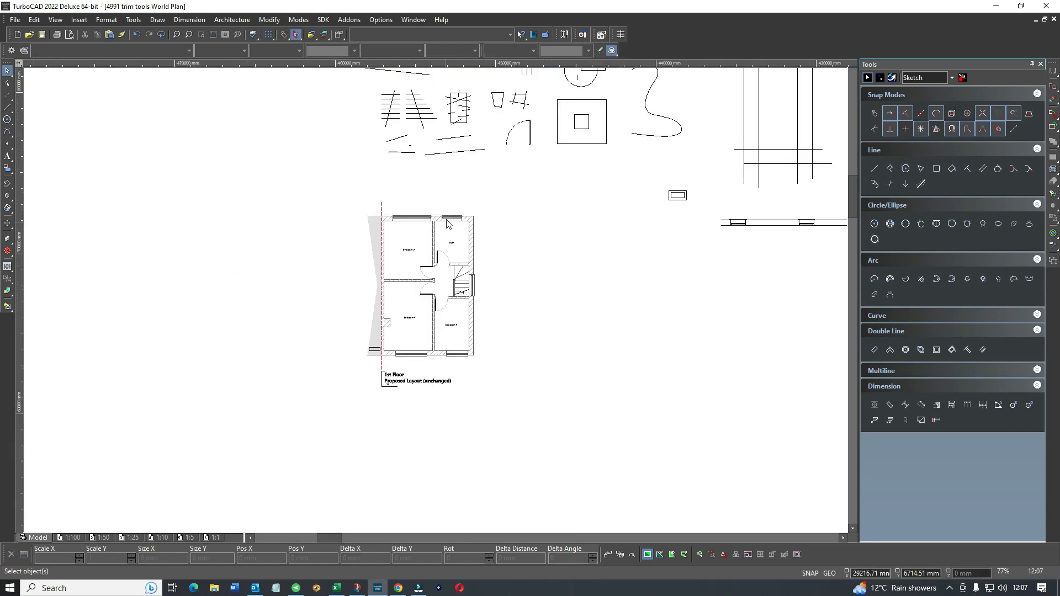
{"action": "scroll", "coordinate": [447, 223], "scroll_direction": "up", "scroll_amount": 8}
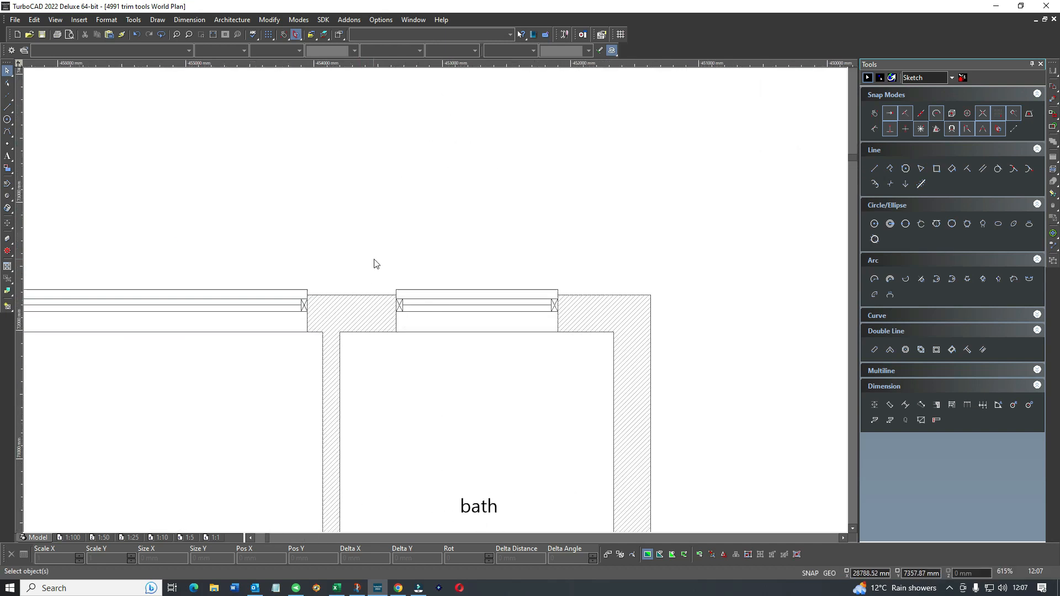
{"action": "left_click_drag", "start_coordinate": [381, 262], "coordinate": [495, 364]}
{"action": "left_click", "coordinate": [534, 382]}
{"action": "right_click", "coordinate": [488, 374]}
{"action": "left_click", "coordinate": [567, 363]}
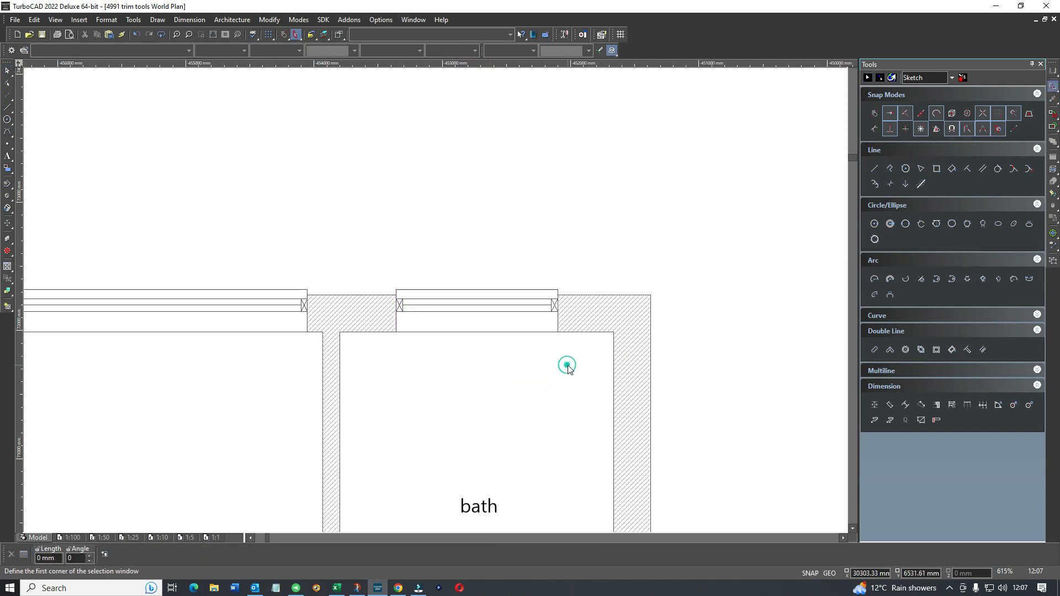
{"action": "left_click_drag", "start_coordinate": [425, 278], "coordinate": [564, 353]}
{"action": "left_click", "coordinate": [576, 350]}
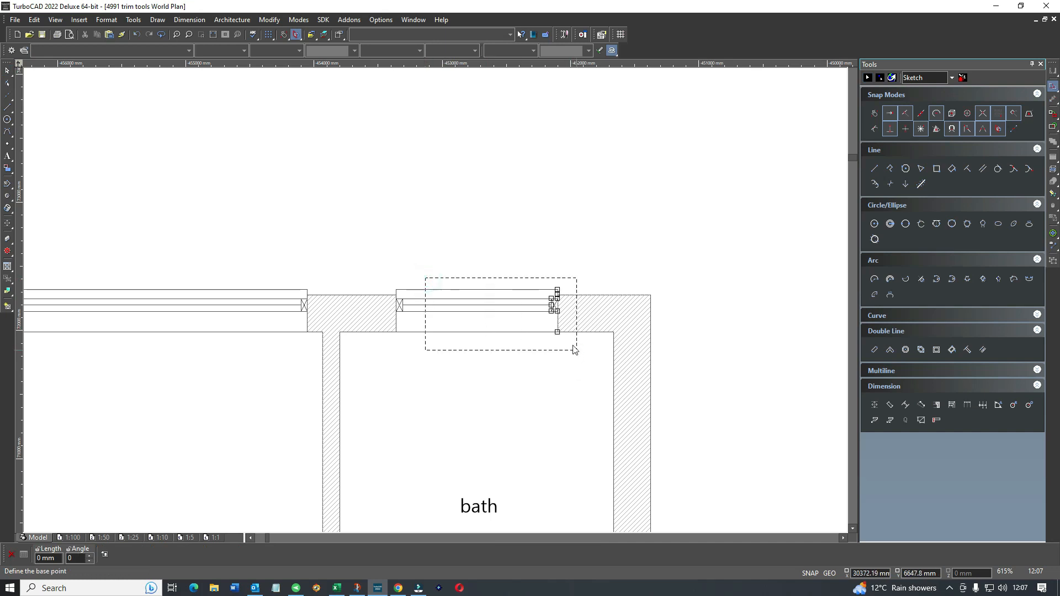
{"action": "left_click", "coordinate": [557, 311]}
{"action": "left_click", "coordinate": [473, 317]}
{"action": "left_click", "coordinate": [472, 352]}
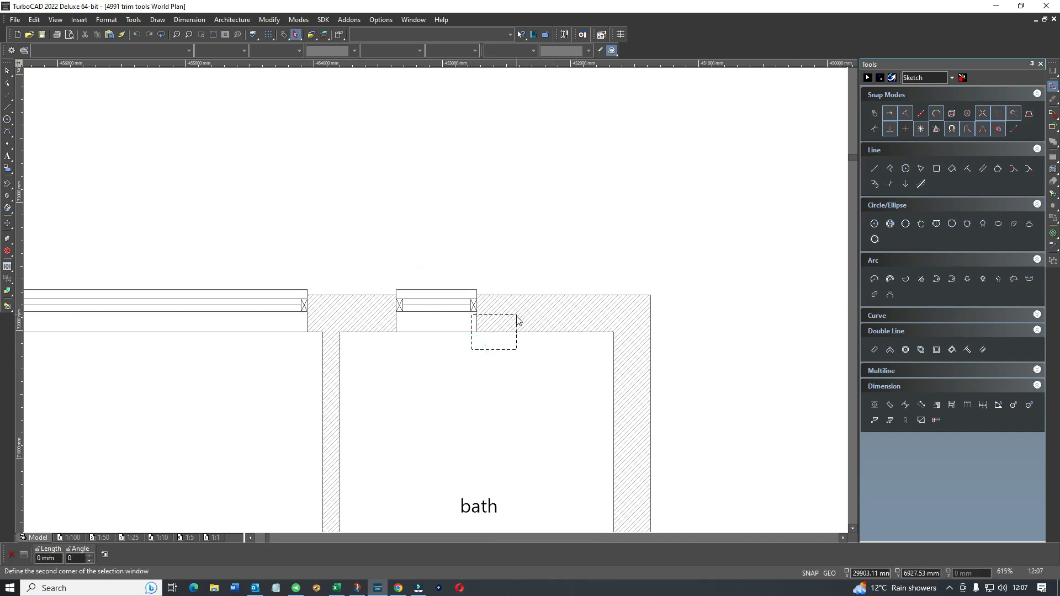
{"action": "left_click", "coordinate": [8, 70]}
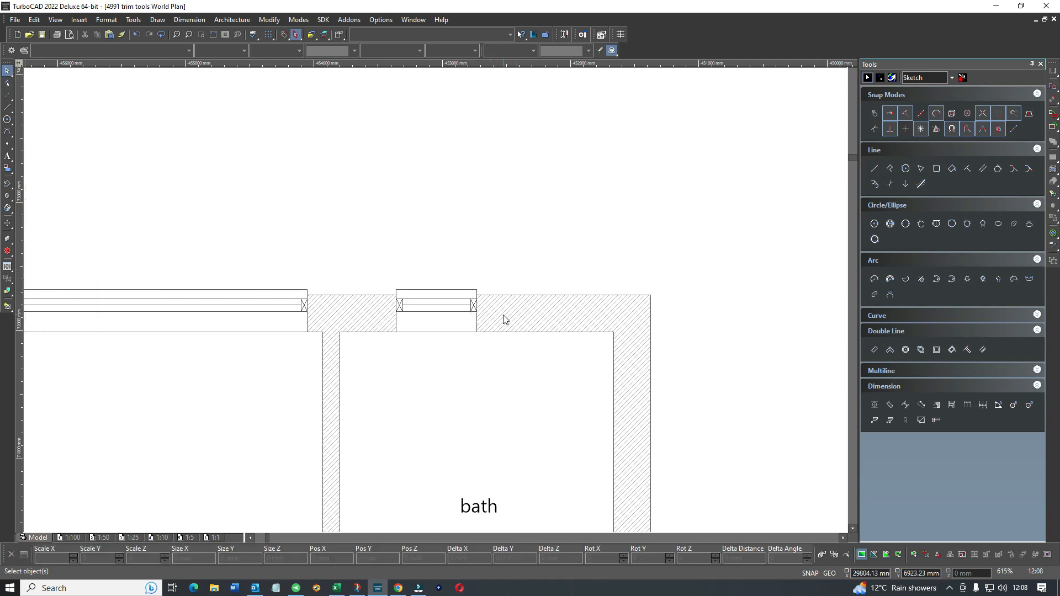
- Stretch the standalone door in the double-line wall, together with its opening, to the right towards the wall's end
{"action": "scroll", "coordinate": [426, 428], "scroll_direction": "down", "scroll_amount": 3}
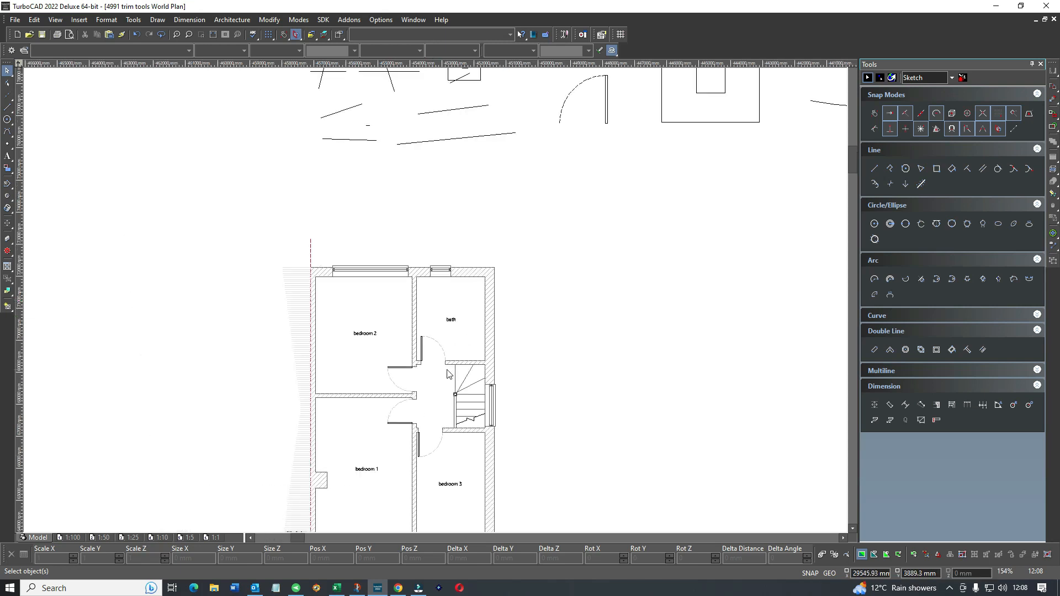
{"action": "scroll", "coordinate": [434, 309], "scroll_direction": "down", "scroll_amount": 1}
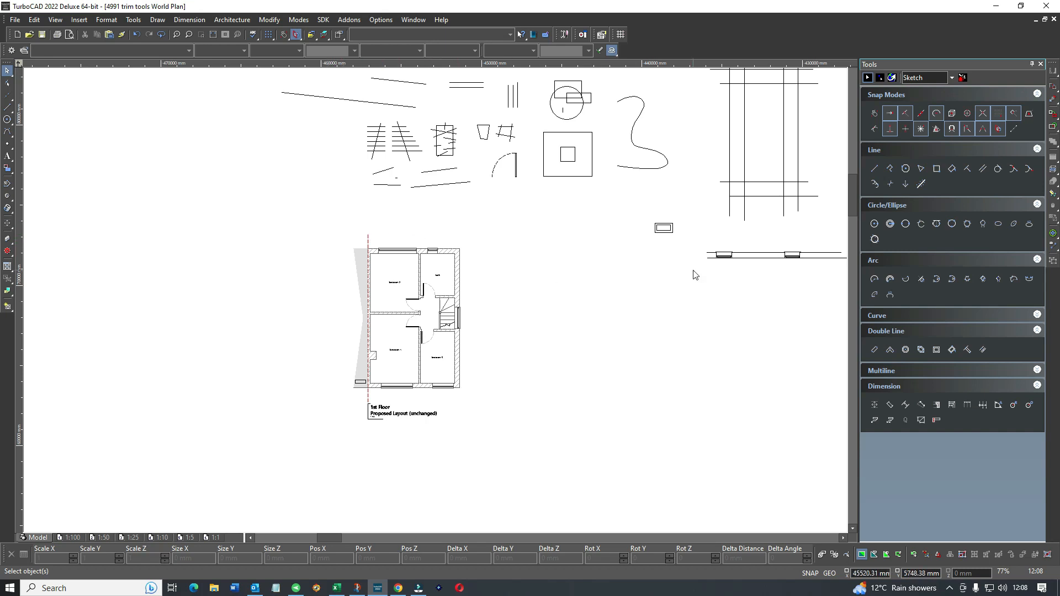
{"action": "scroll", "coordinate": [752, 258], "scroll_direction": "up", "scroll_amount": 2}
{"action": "scroll", "coordinate": [468, 297], "scroll_direction": "down", "scroll_amount": 2}
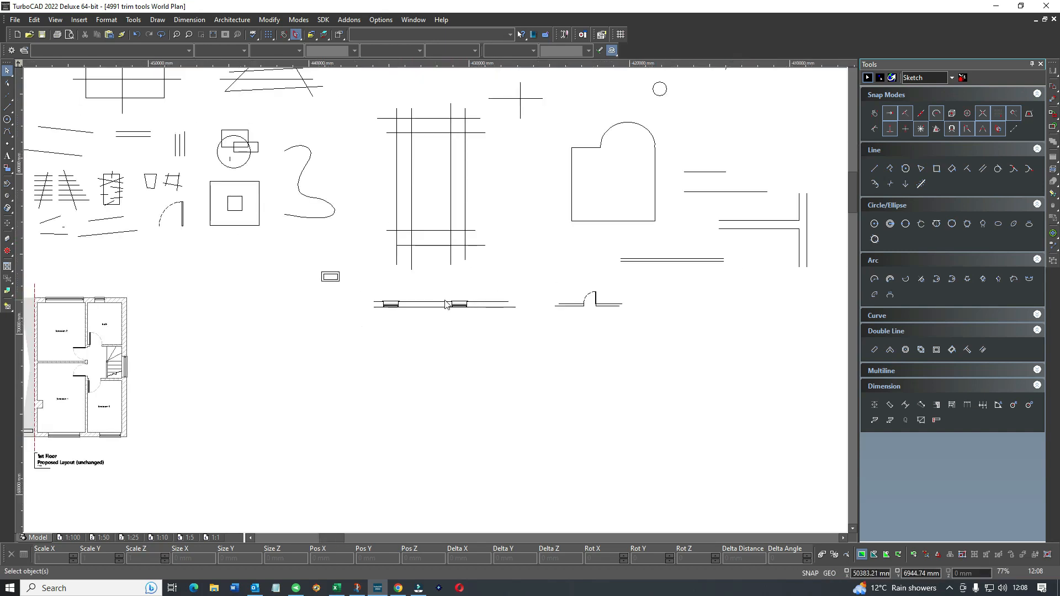
{"action": "scroll", "coordinate": [585, 300], "scroll_direction": "up", "scroll_amount": 6}
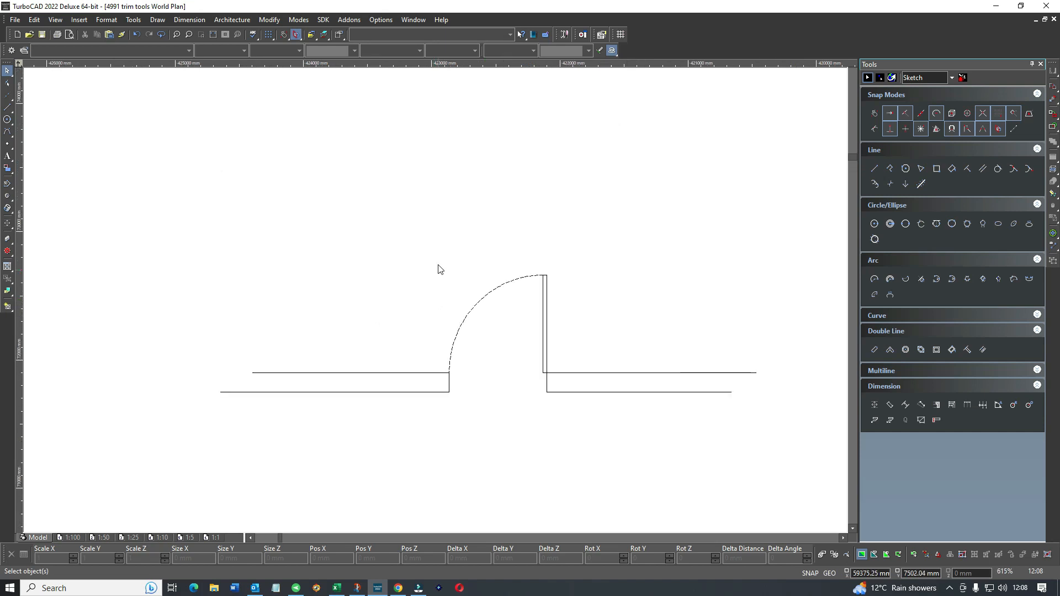
{"action": "right_click", "coordinate": [479, 342]}
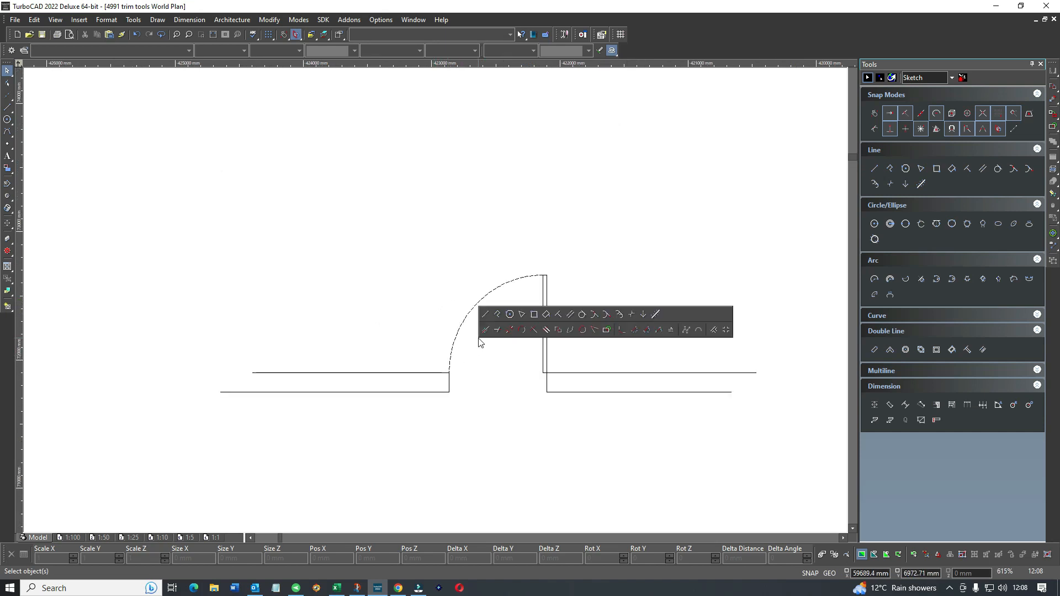
{"action": "left_click", "coordinate": [558, 329]}
{"action": "left_click", "coordinate": [398, 239]}
{"action": "left_click", "coordinate": [579, 423]}
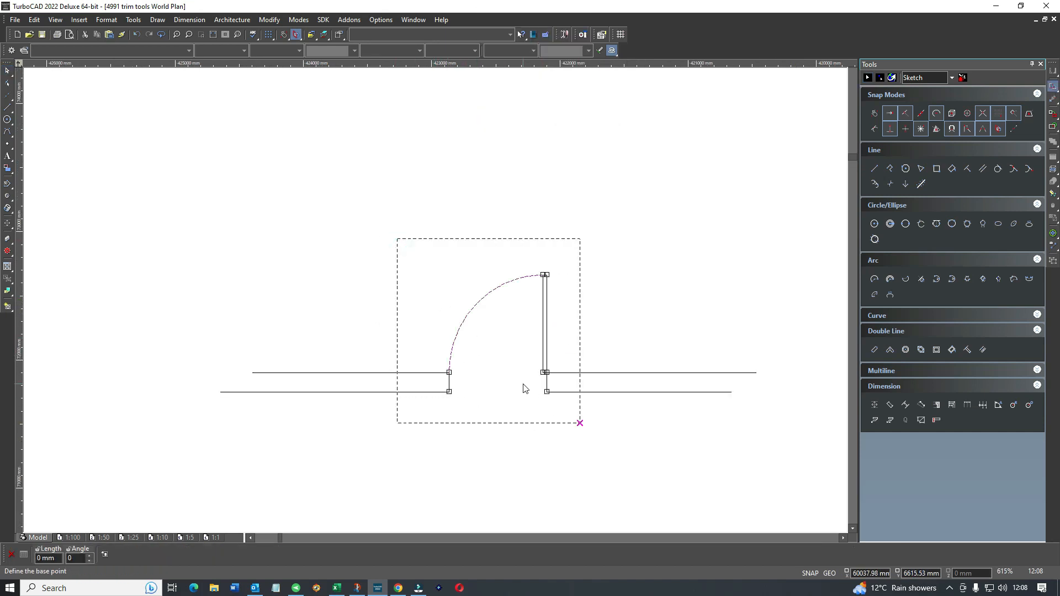
{"action": "left_click", "coordinate": [548, 343]}
{"action": "left_click", "coordinate": [670, 360]}
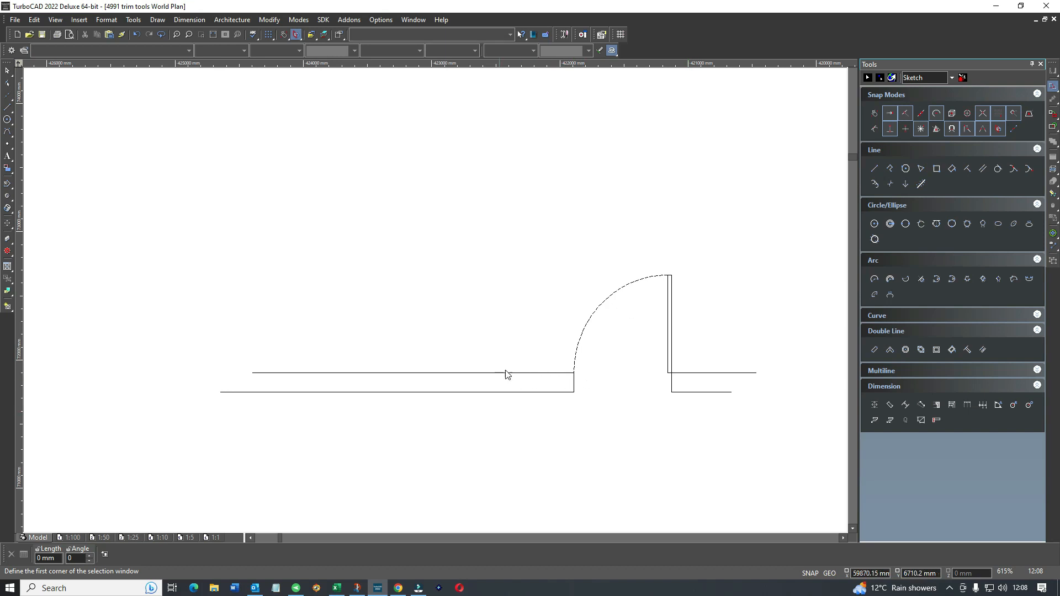
- Stretch the same standalone door and its opening back left to near the middle of the double-line wall
{"action": "right_click", "coordinate": [704, 300]}
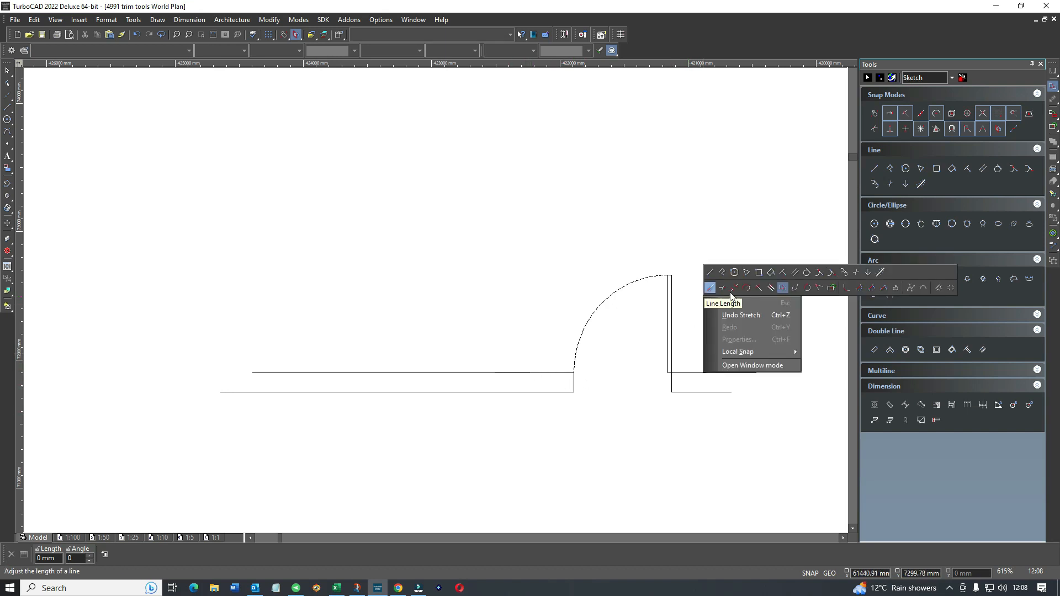
{"action": "left_click", "coordinate": [780, 288]}
{"action": "left_click", "coordinate": [549, 256]}
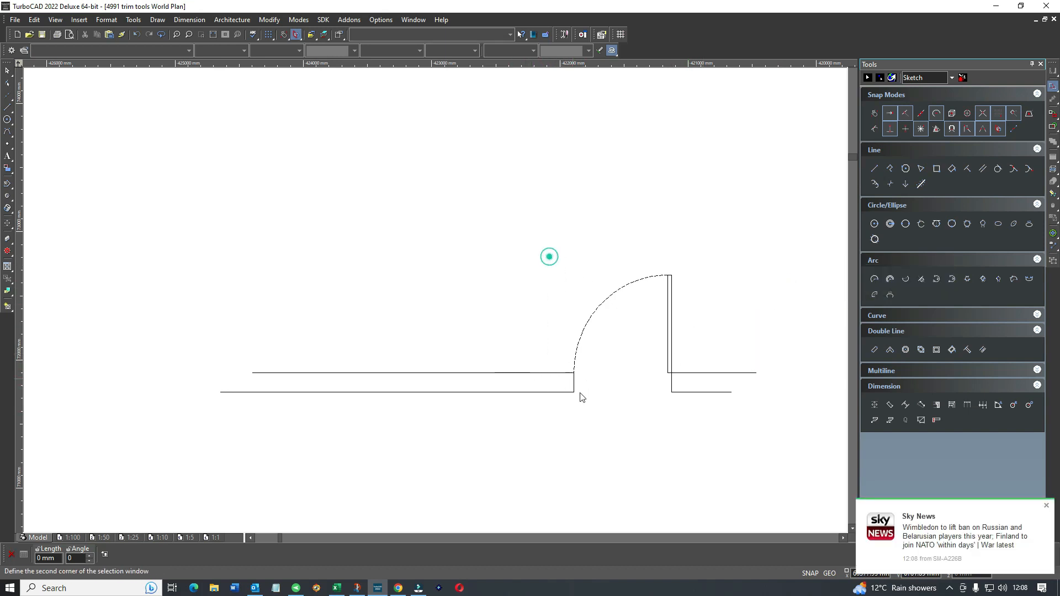
{"action": "left_click", "coordinate": [691, 412]}
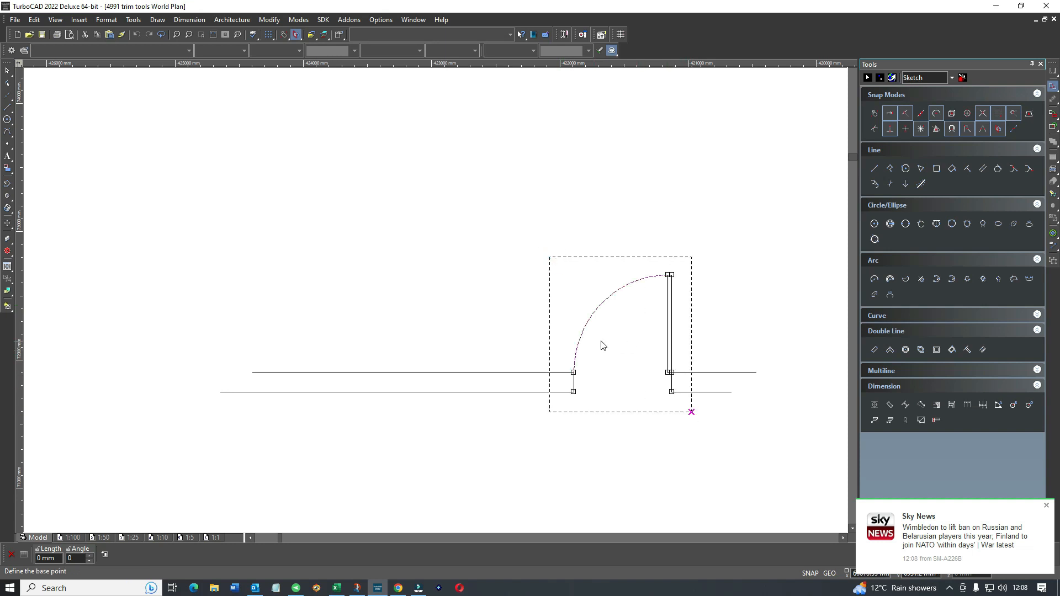
{"action": "left_click", "coordinate": [580, 340]}
{"action": "left_click", "coordinate": [454, 342]}
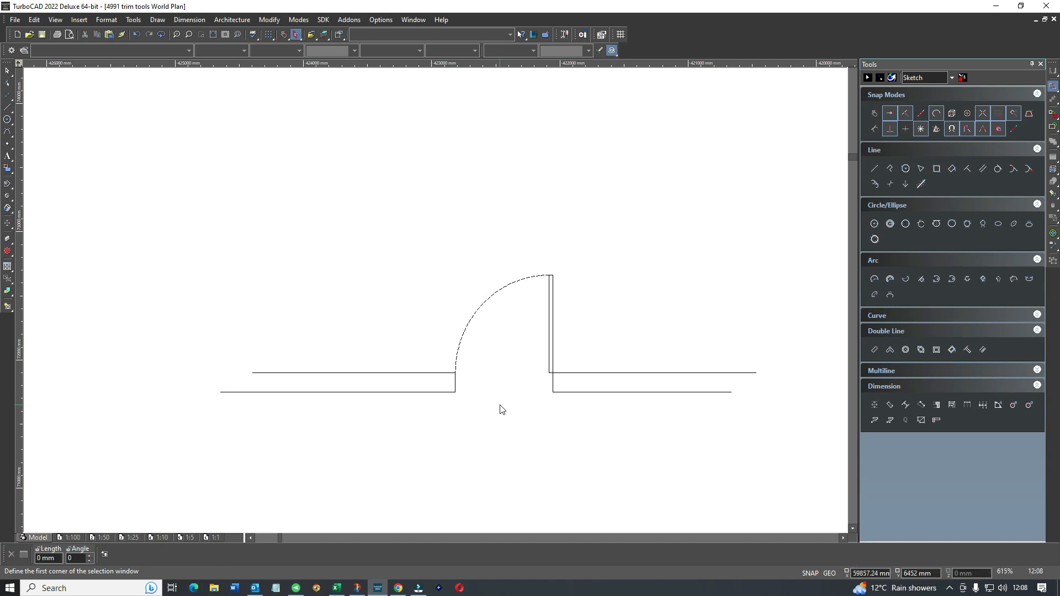